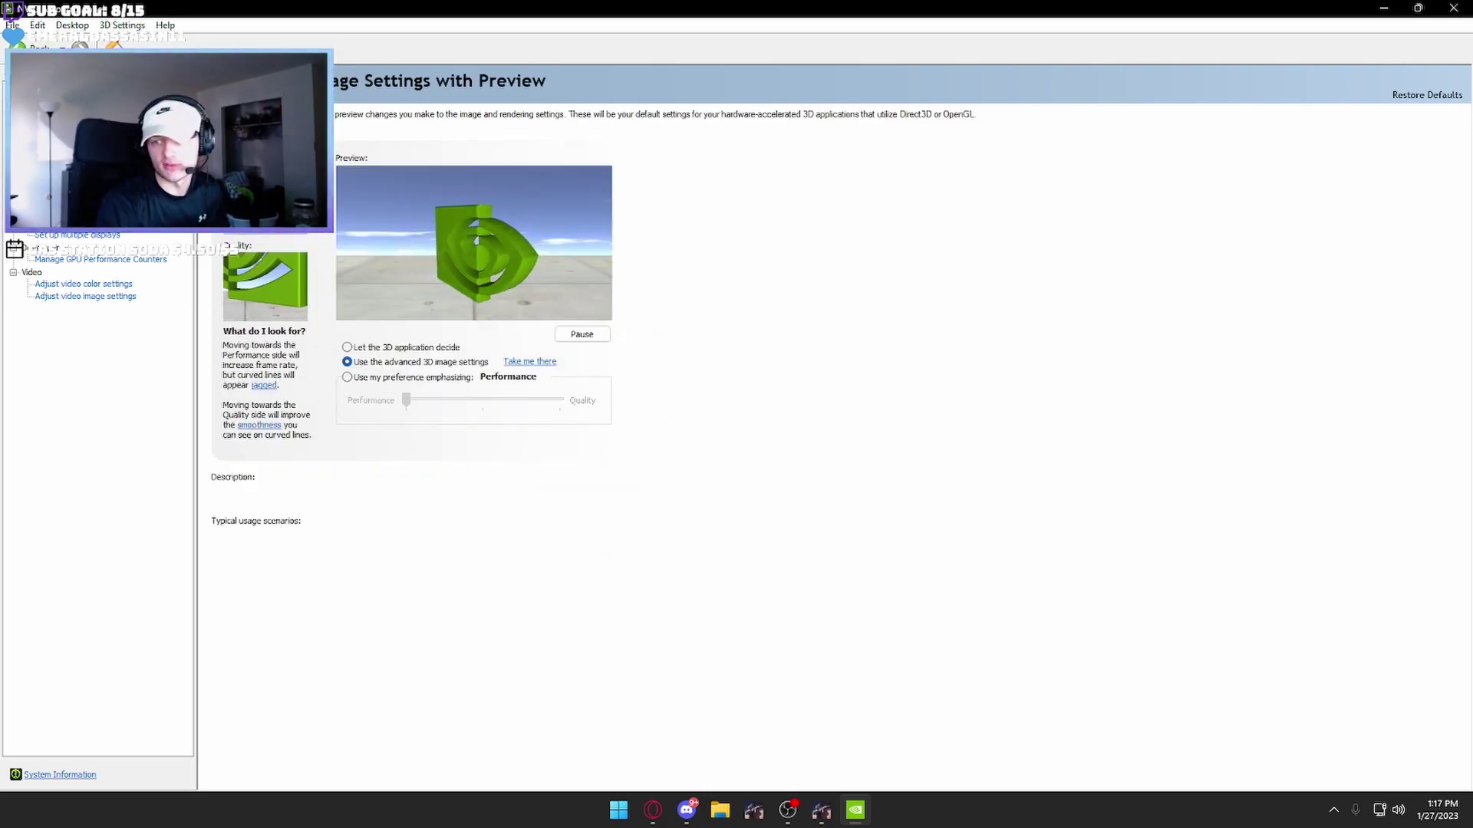
- Shrink the window from full screen and set the image settings to use the advanced 3D image settings
drag(767, 9, 844, 133)
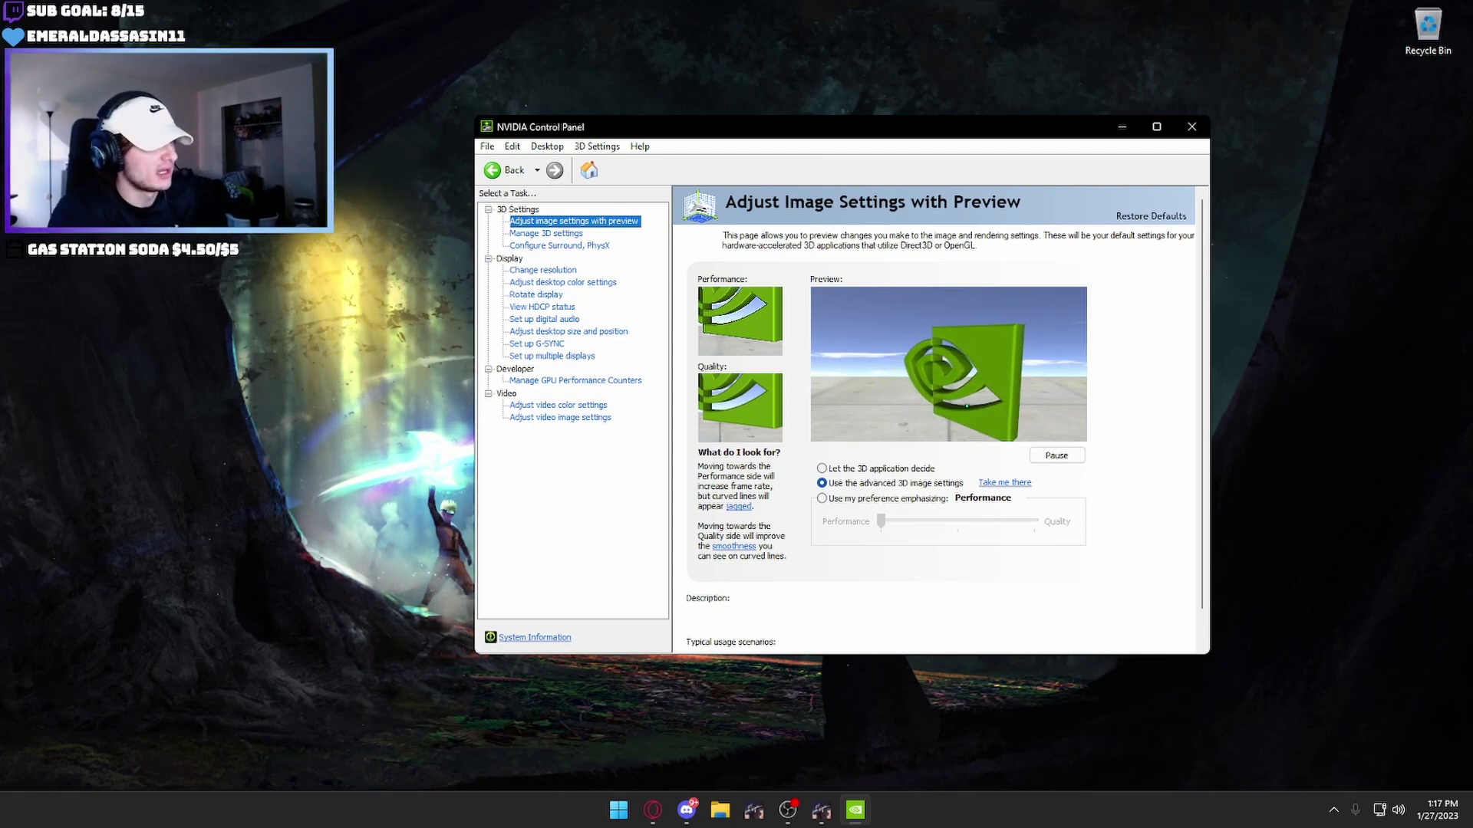
click(879, 499)
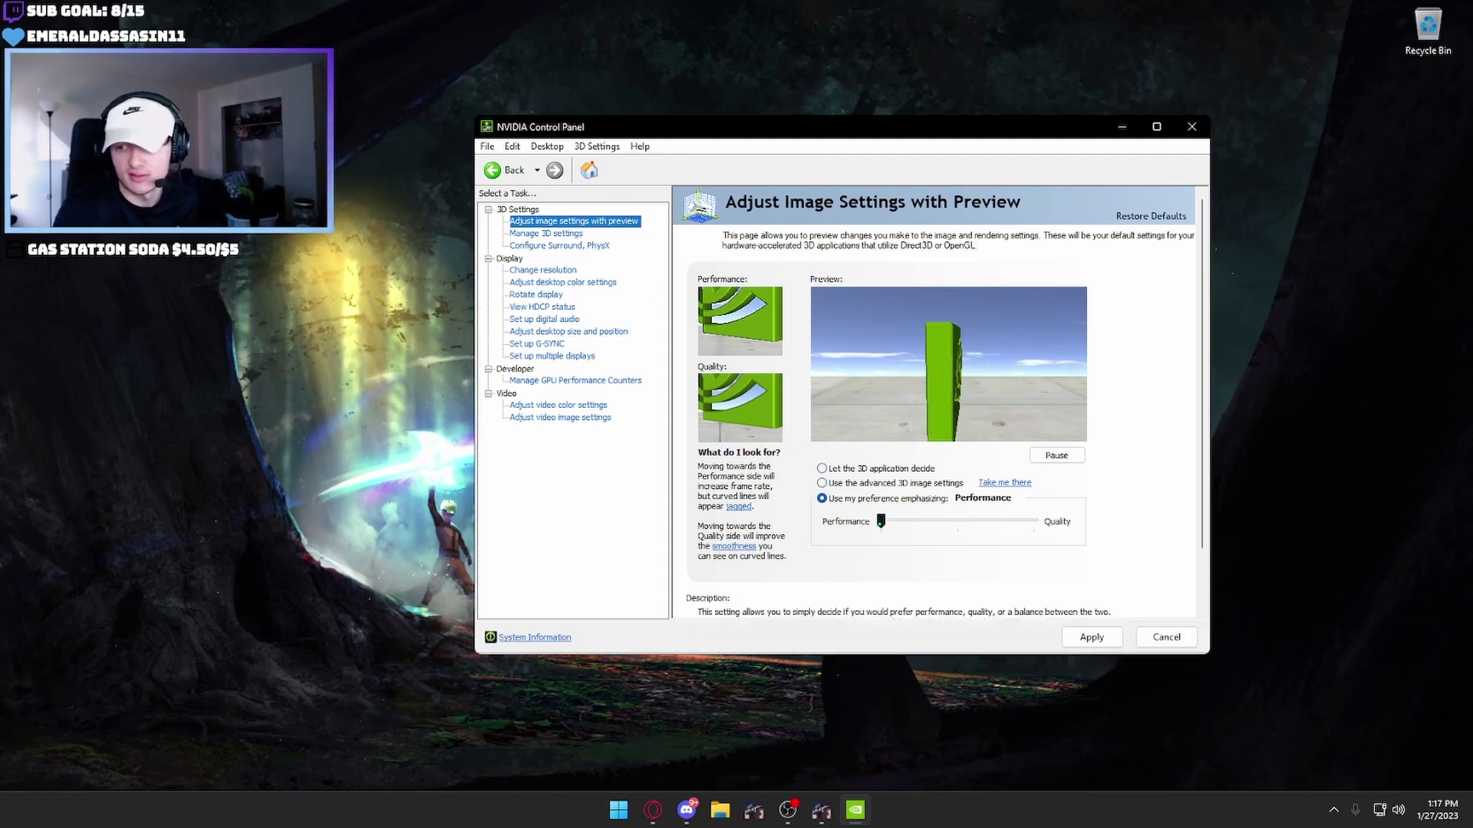
click(821, 483)
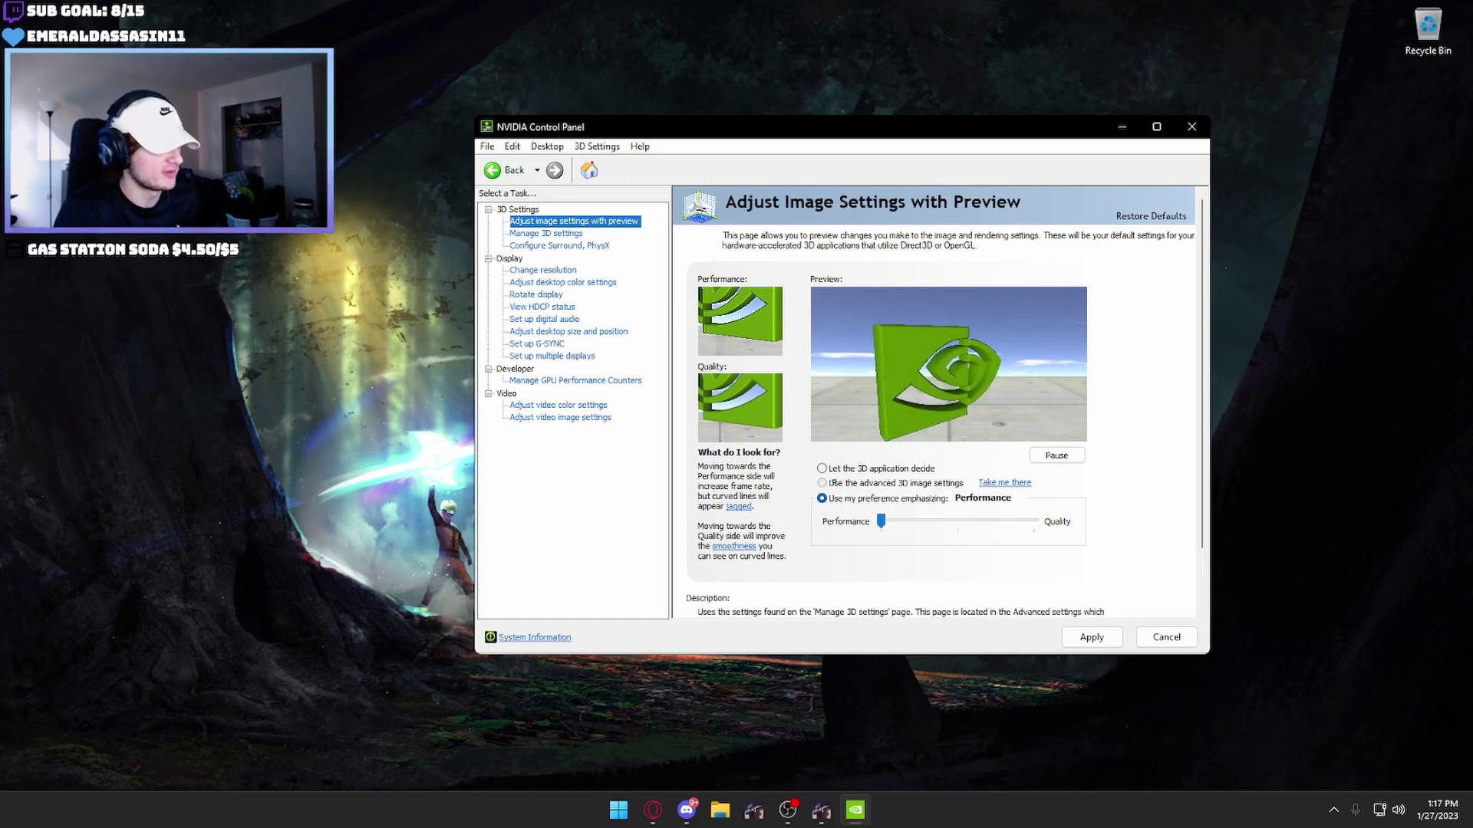
- Go to the global 3D settings and use Ultra for Low Latency Mode
click(565, 232)
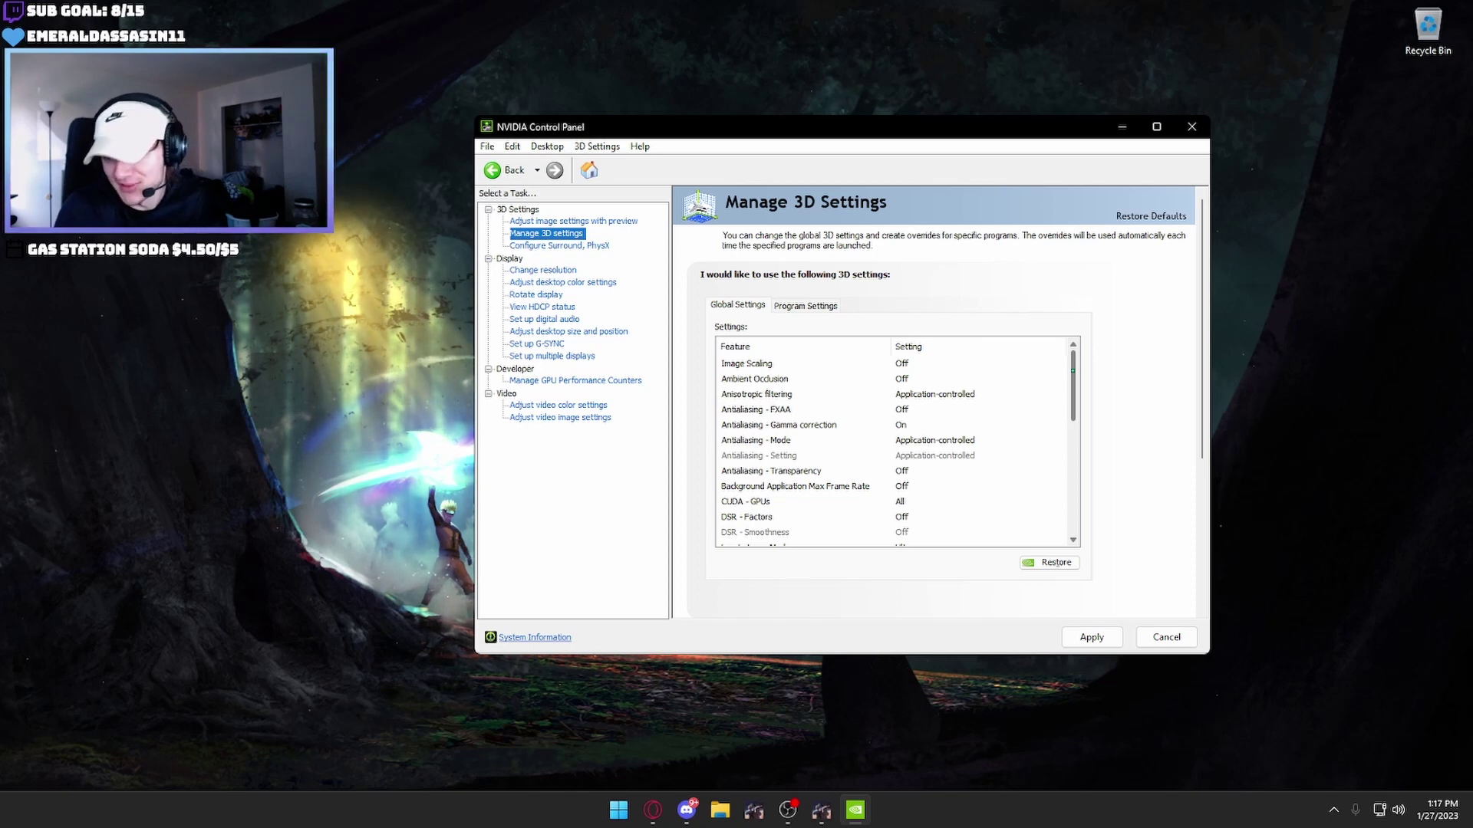
scroll(1072, 369, down, 3)
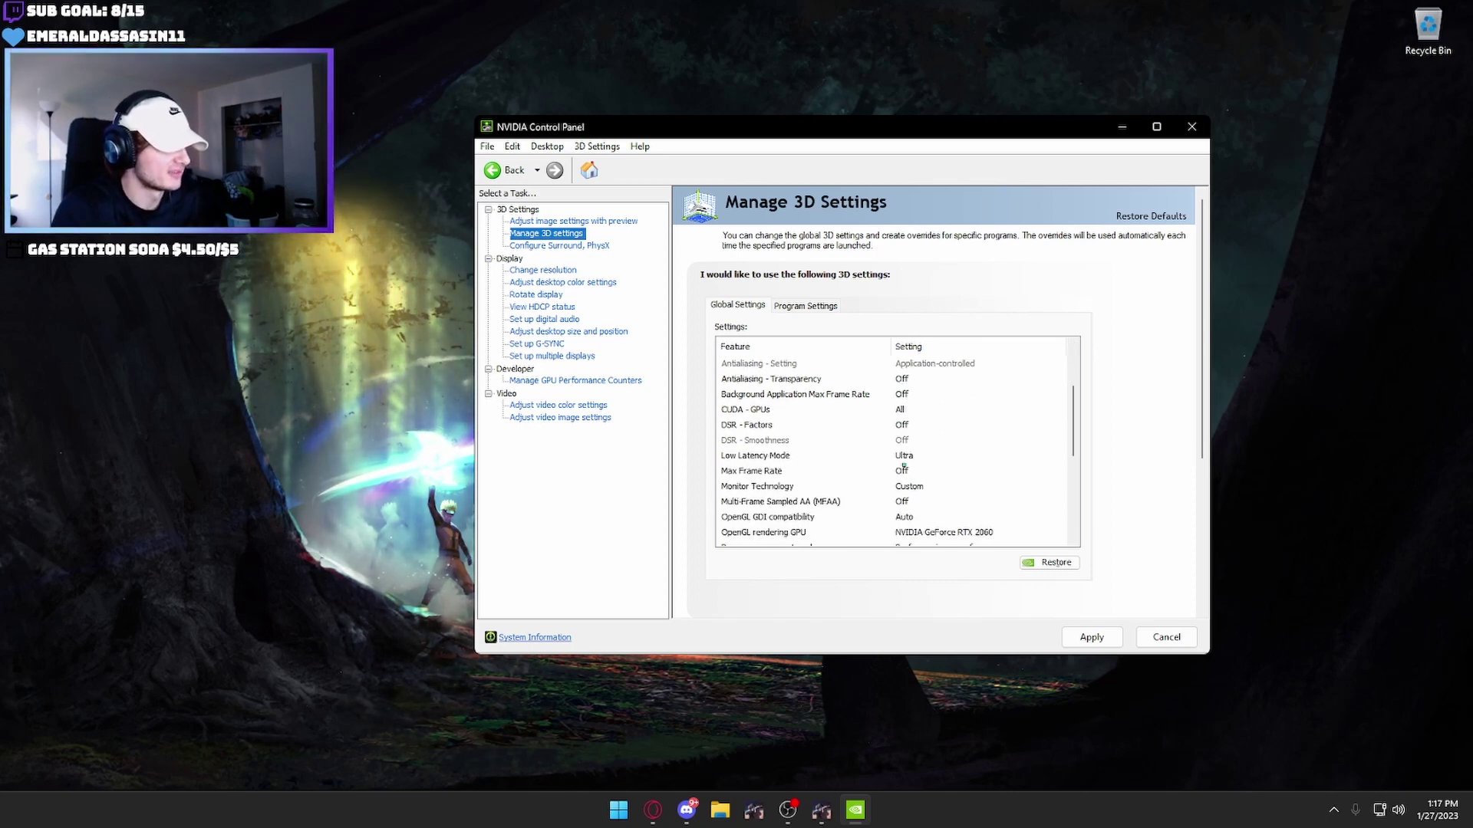
click(903, 457)
click(903, 457)
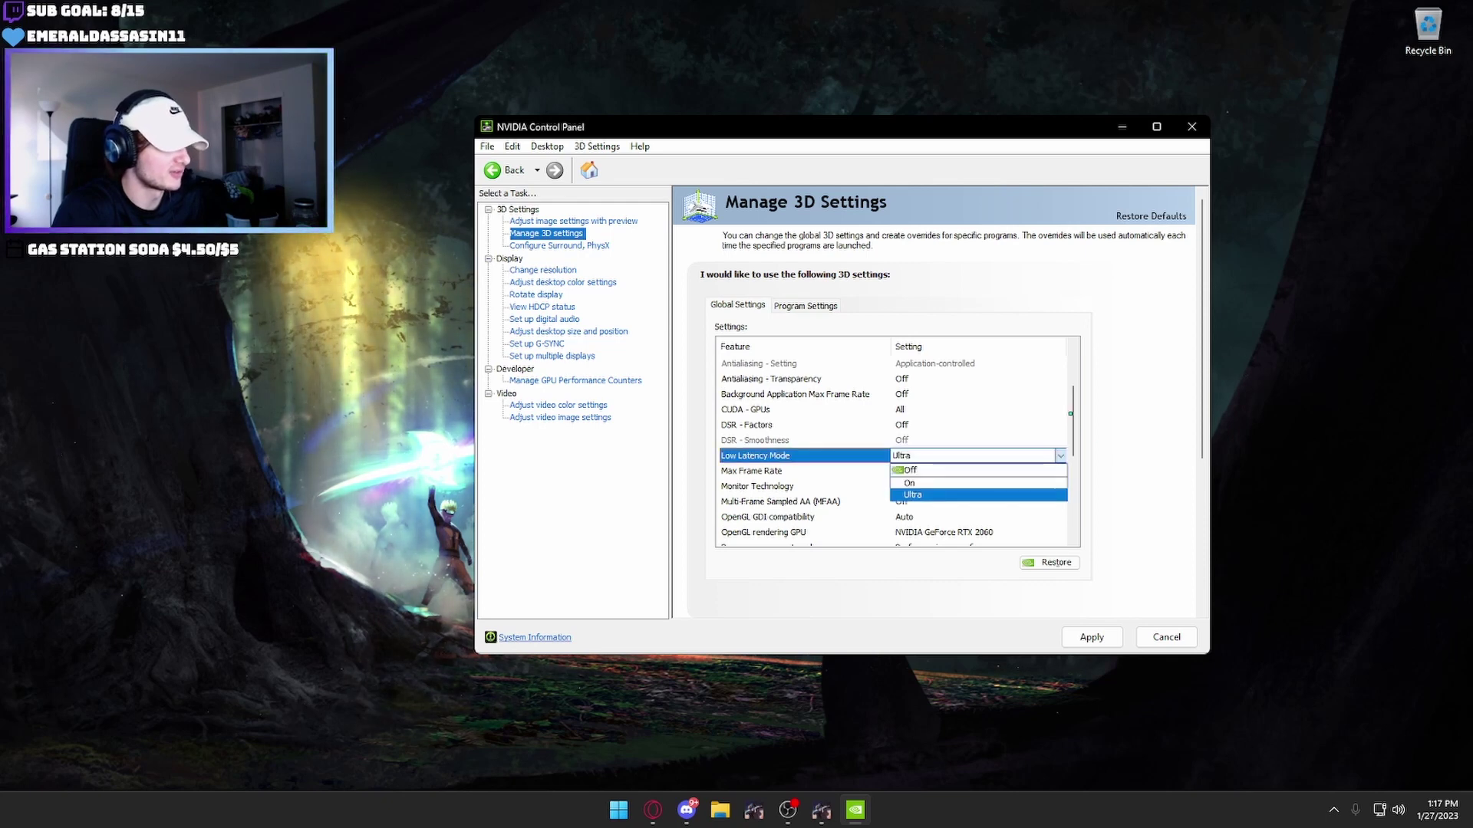
click(1145, 418)
- Set the OpenGL rendering GPU to NVIDIA GeForce RTX 2060
scroll(909, 455, down, 2)
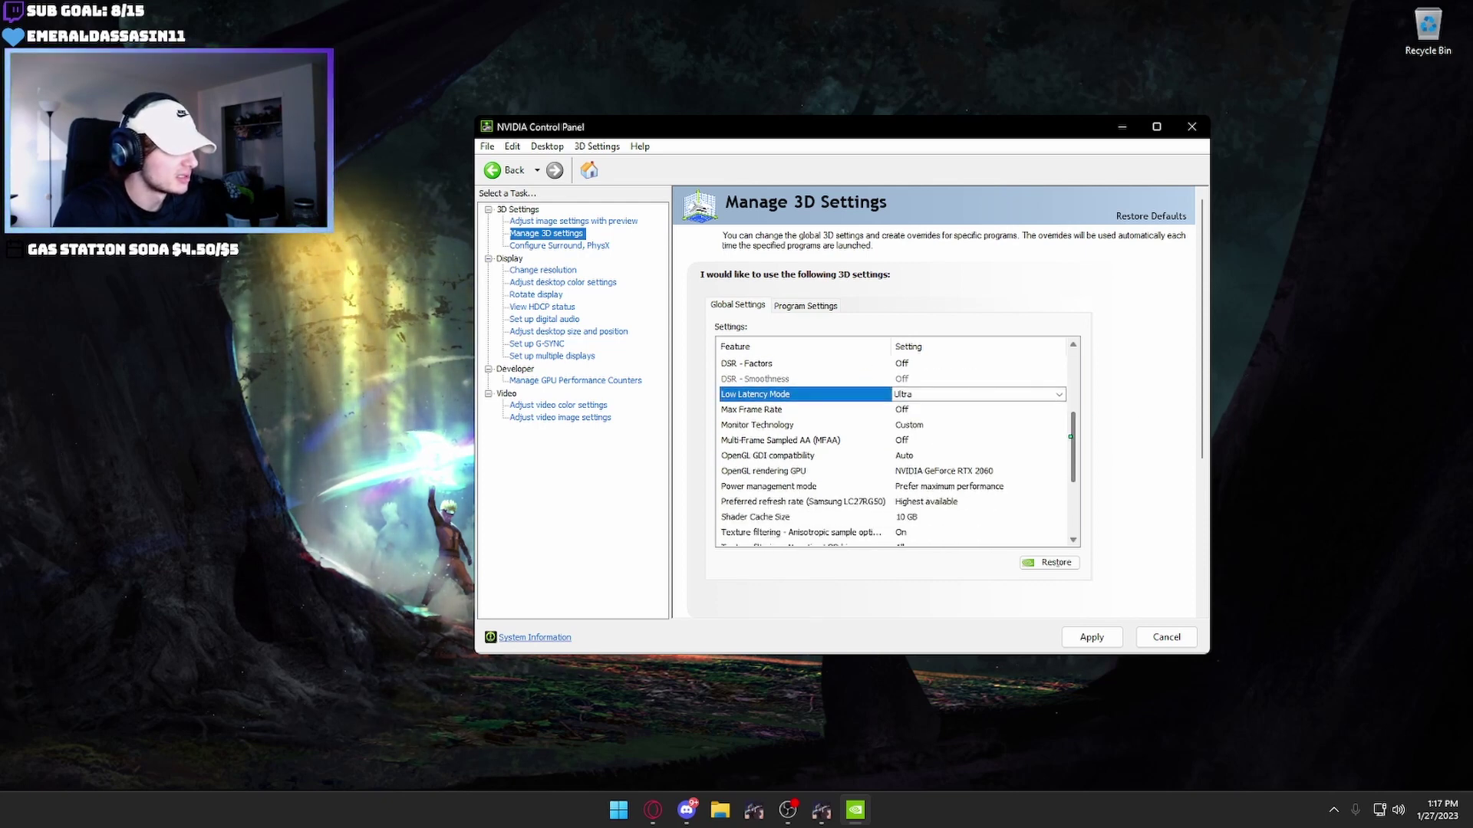
click(960, 455)
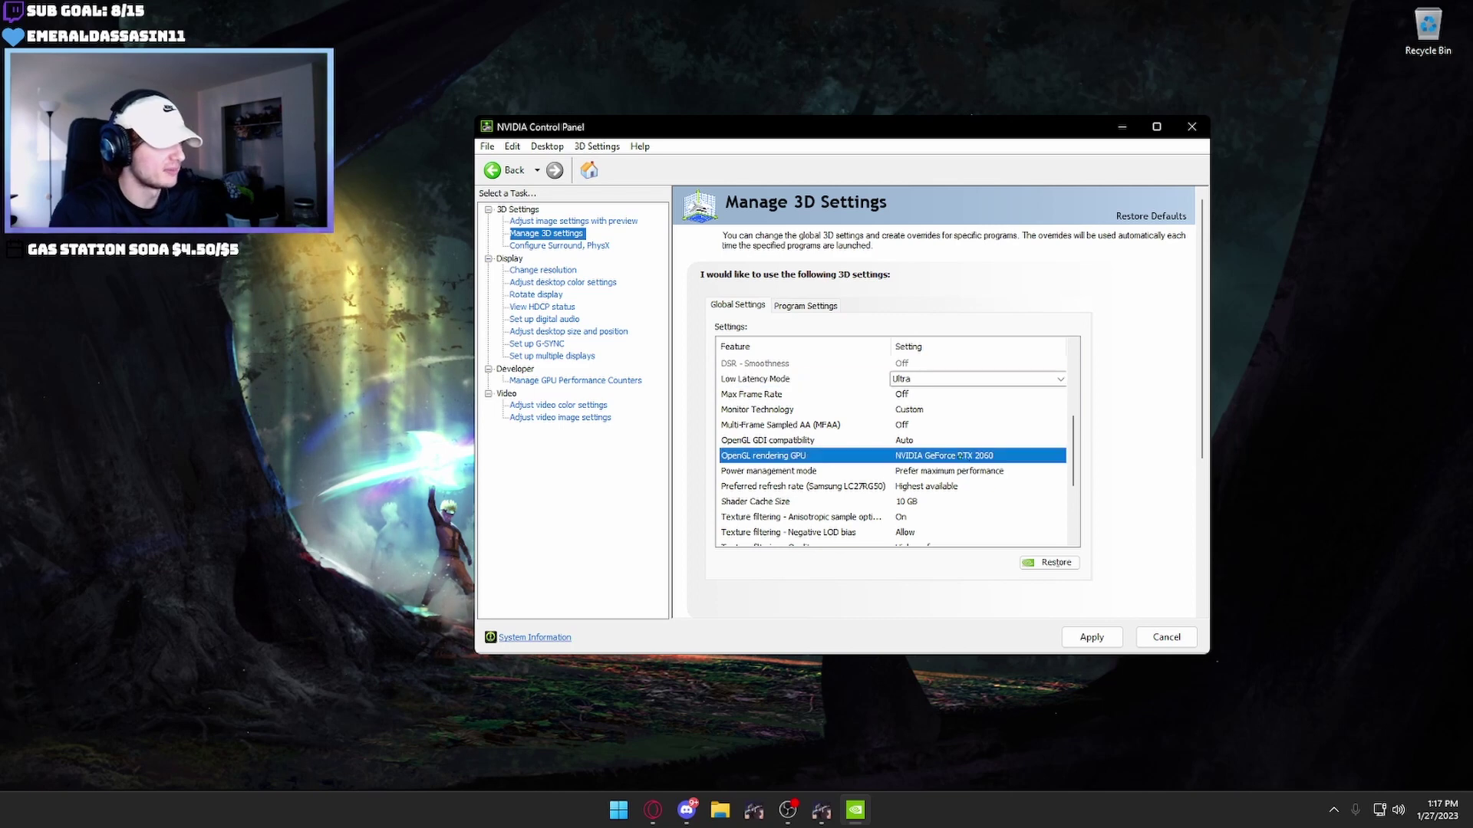
click(966, 456)
click(943, 484)
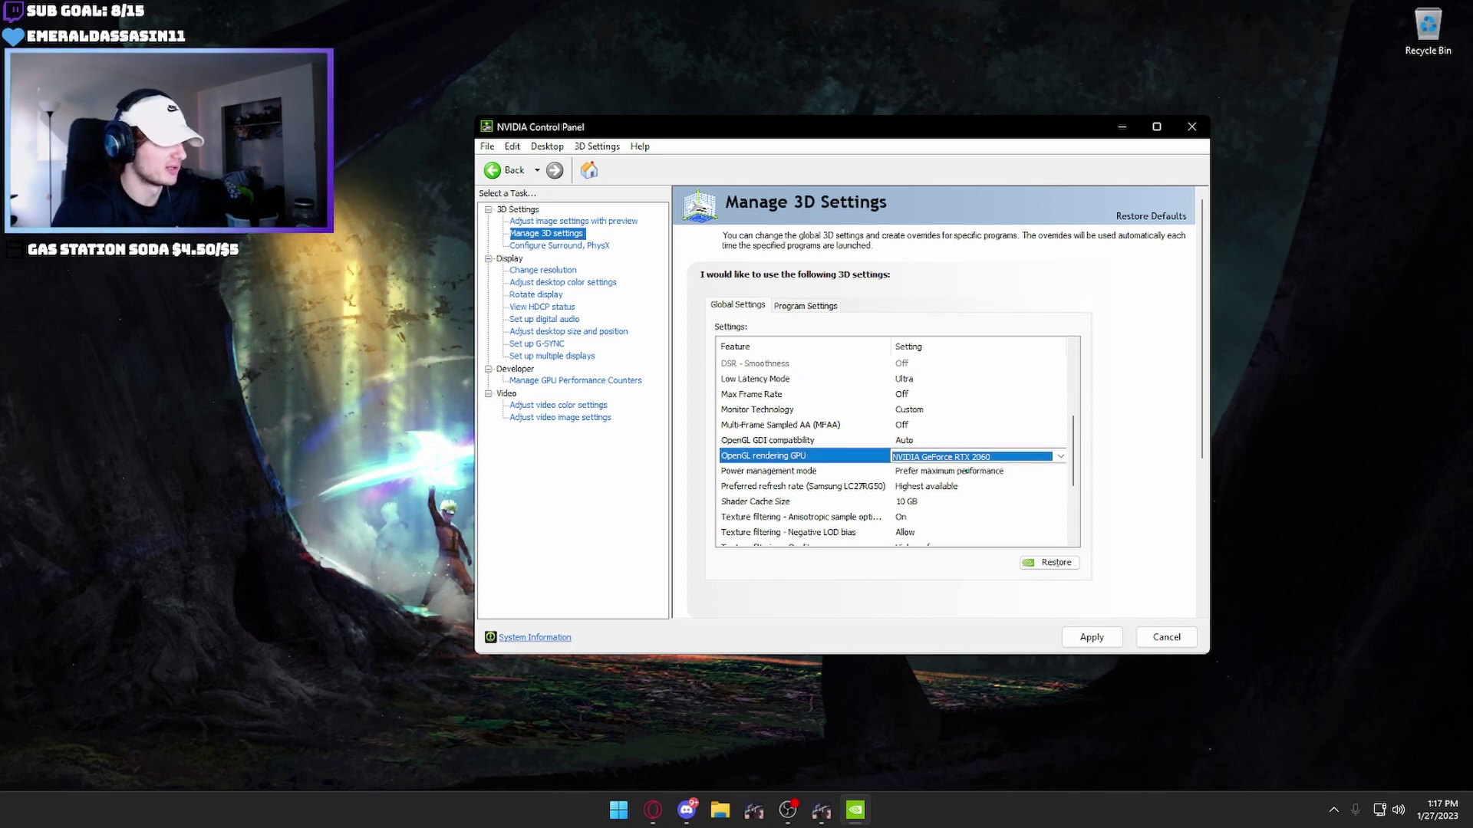
- Set the Power management mode to Prefer maximum performance
click(963, 471)
click(972, 471)
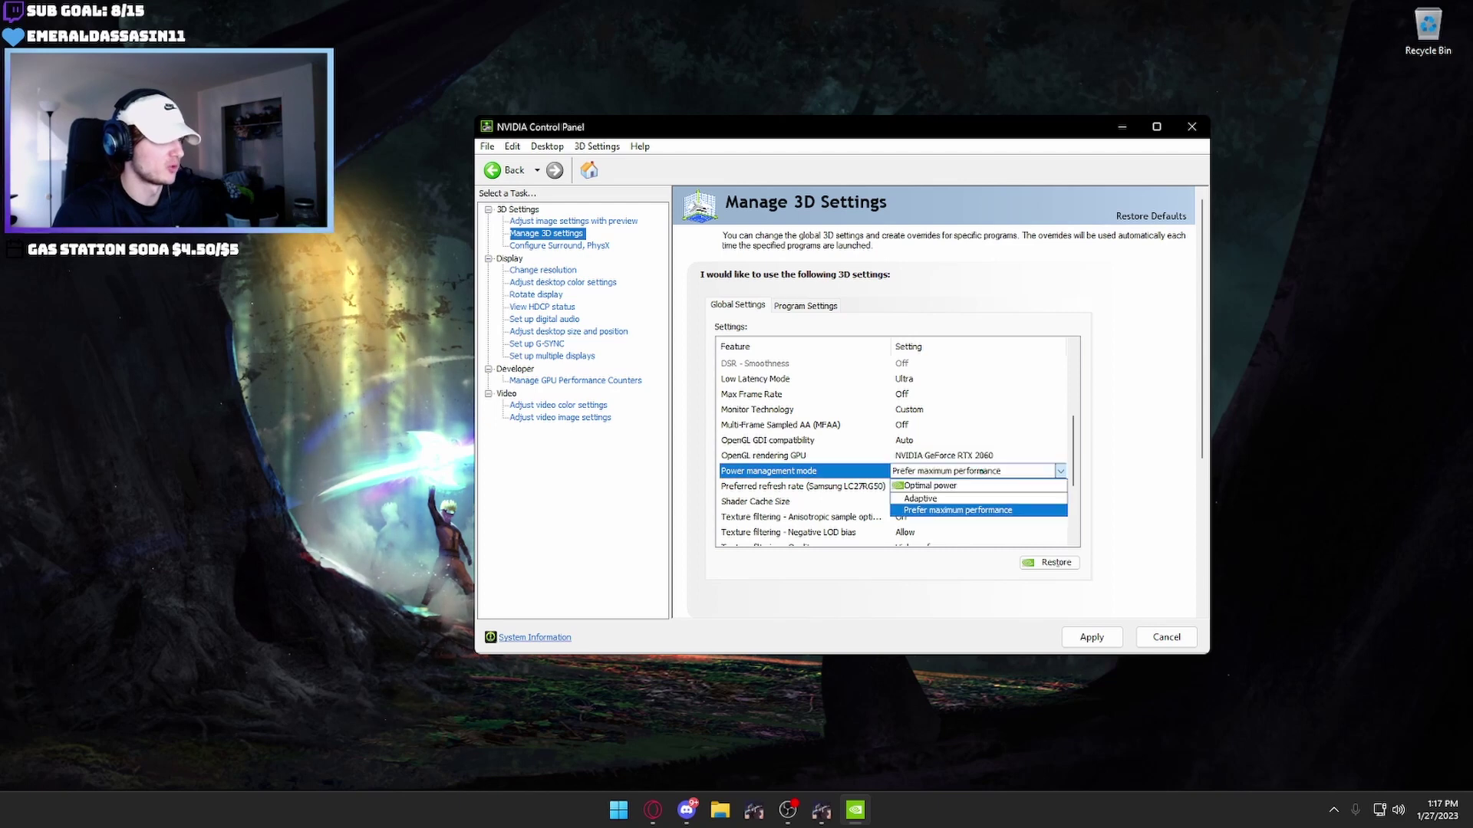
click(930, 511)
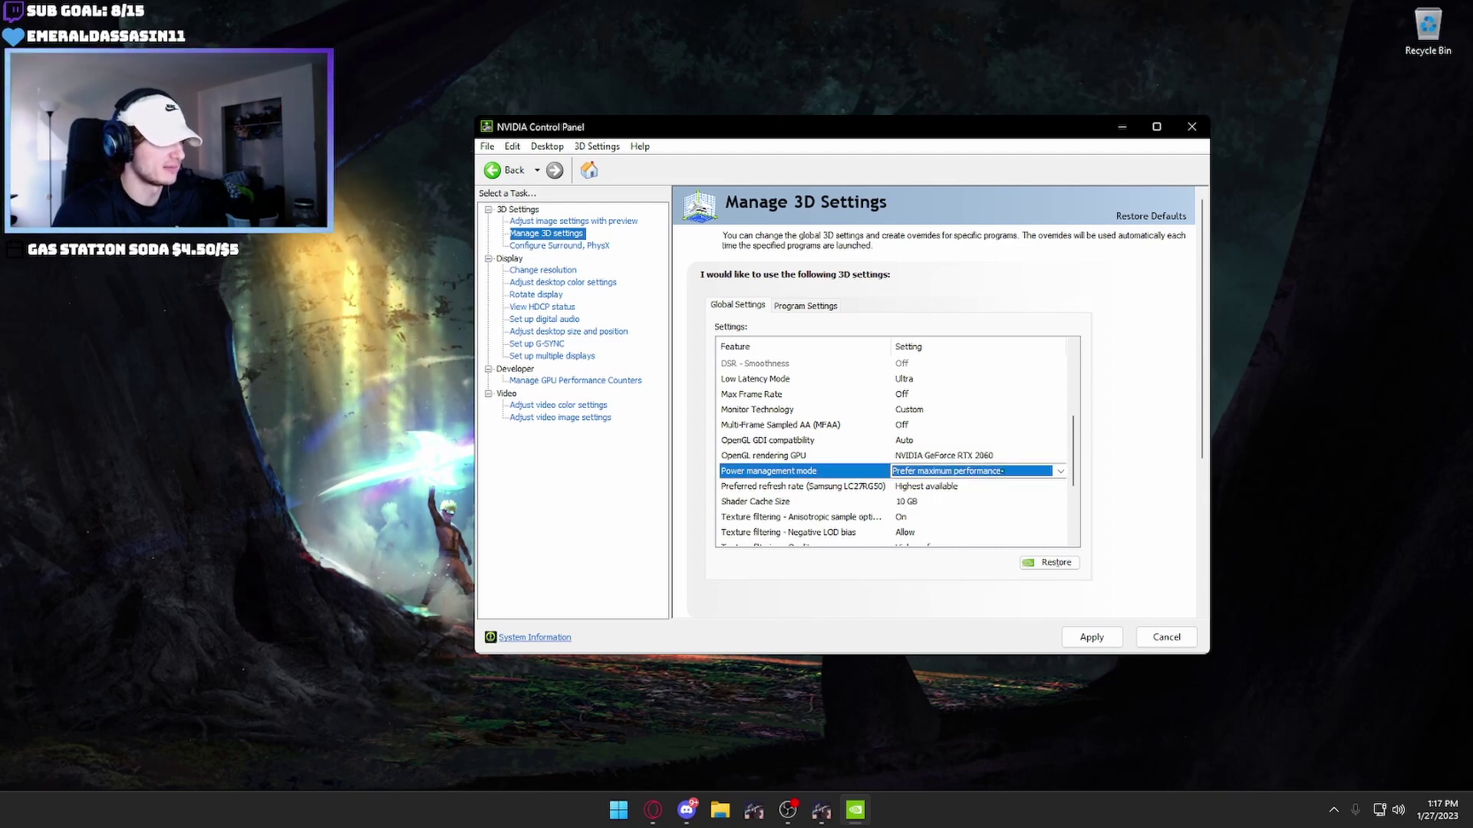
click(955, 471)
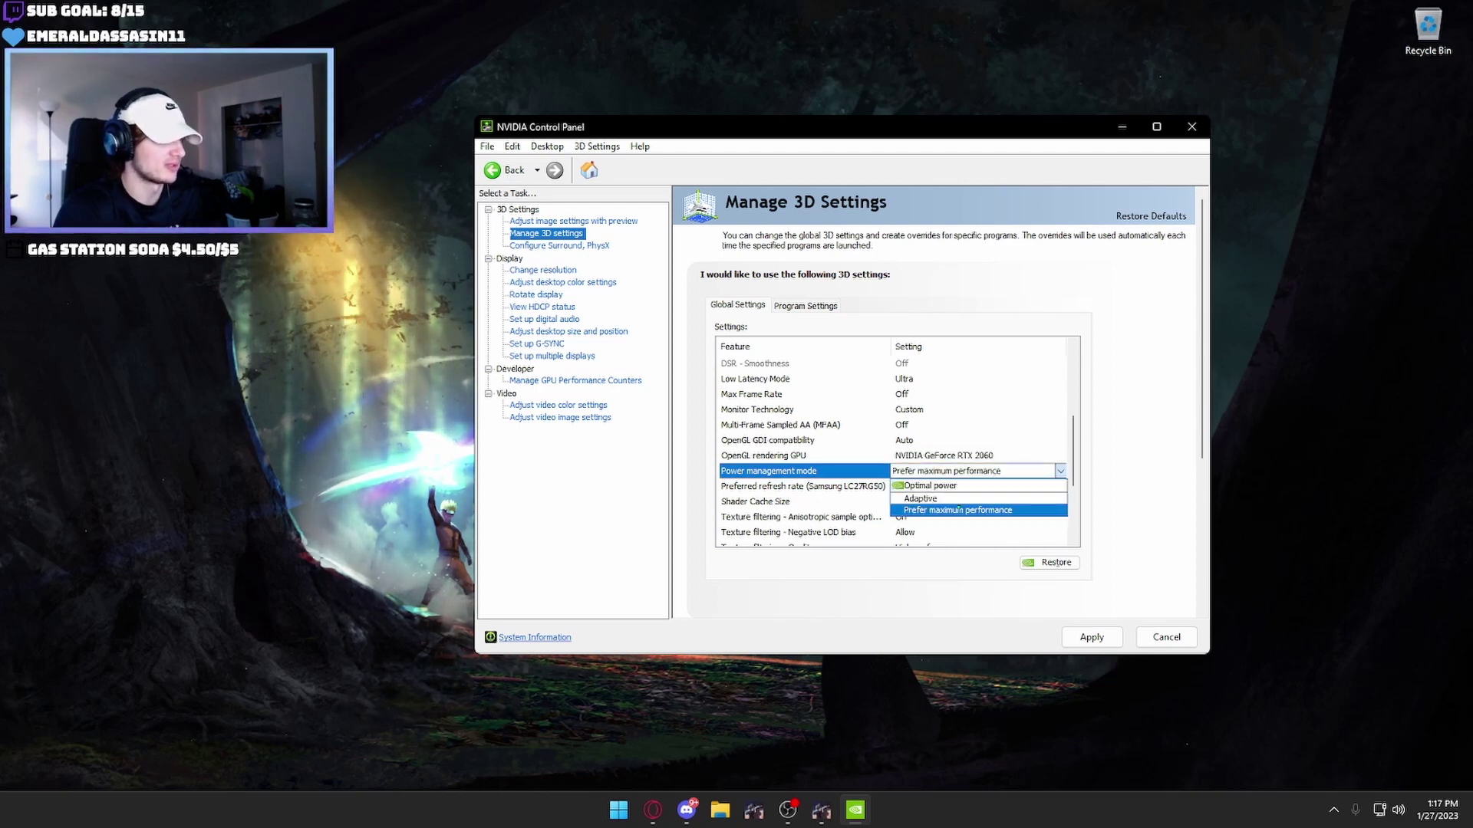
click(967, 510)
- Set the preferred refresh rate for the Samsung display to Highest available
scroll(894, 445, down, 3)
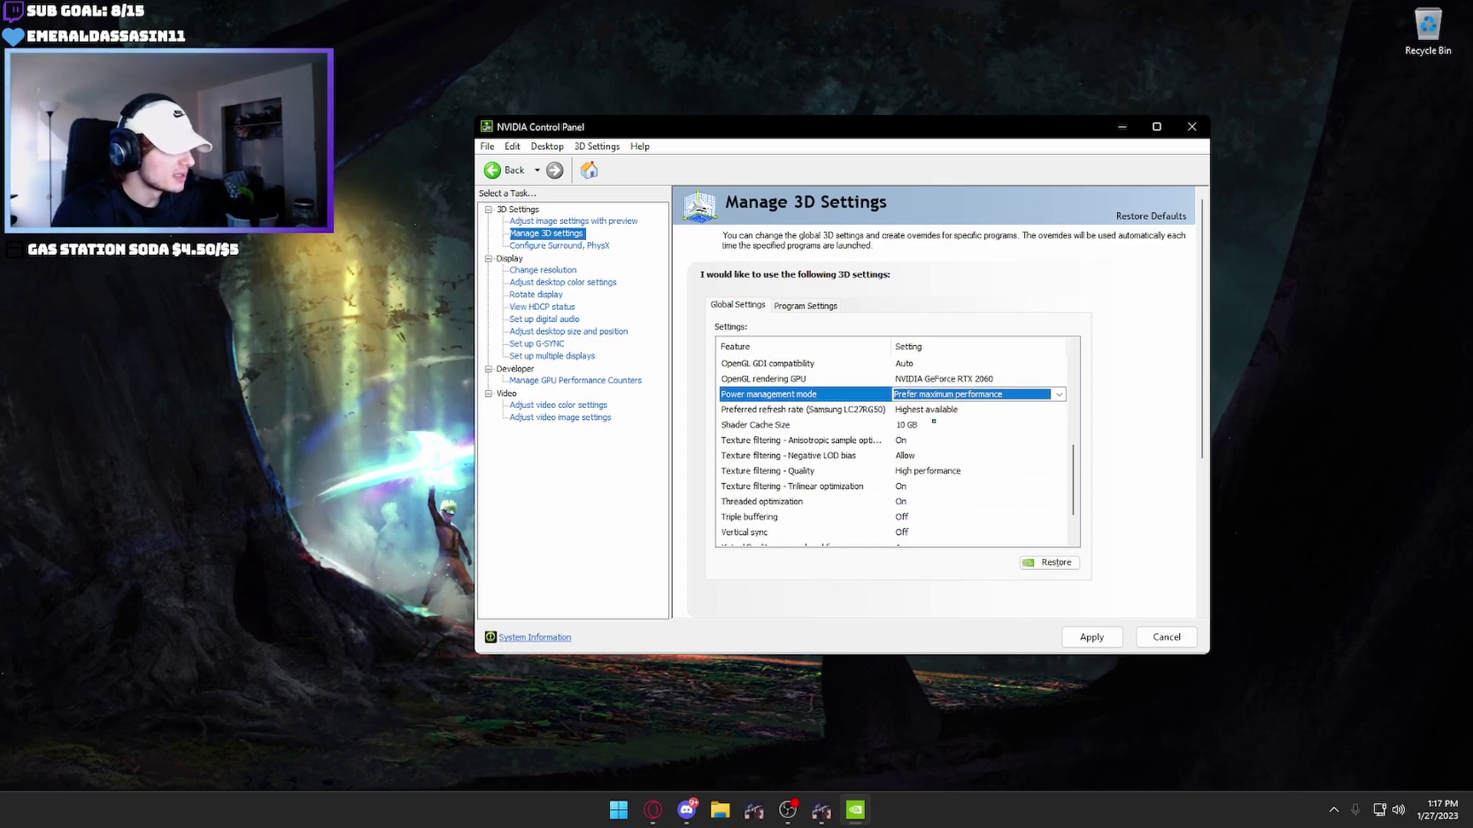
click(862, 409)
click(971, 411)
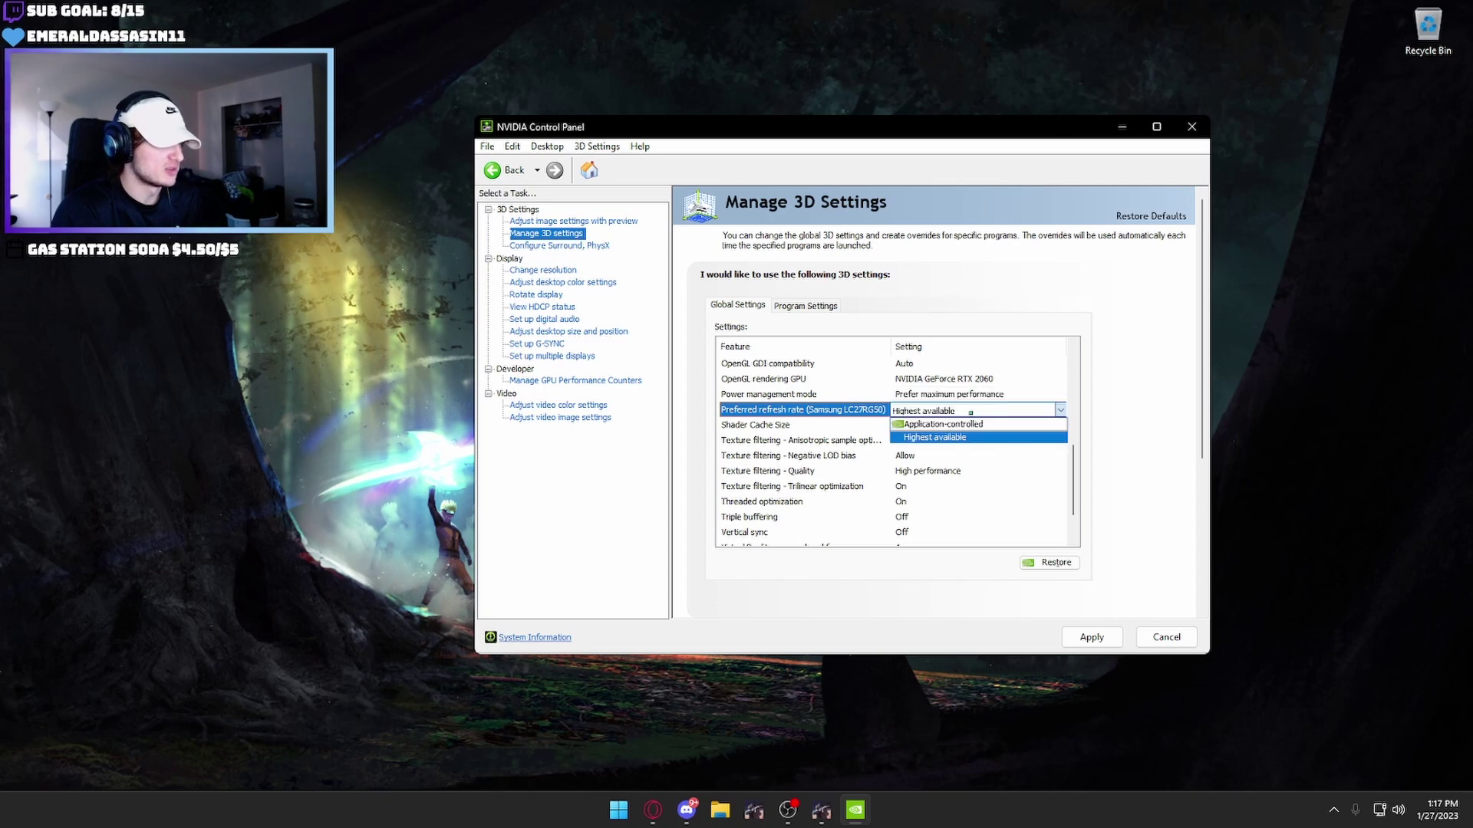
click(934, 437)
- Set Texture filtering - Quality to High performance
scroll(935, 438, down, 1)
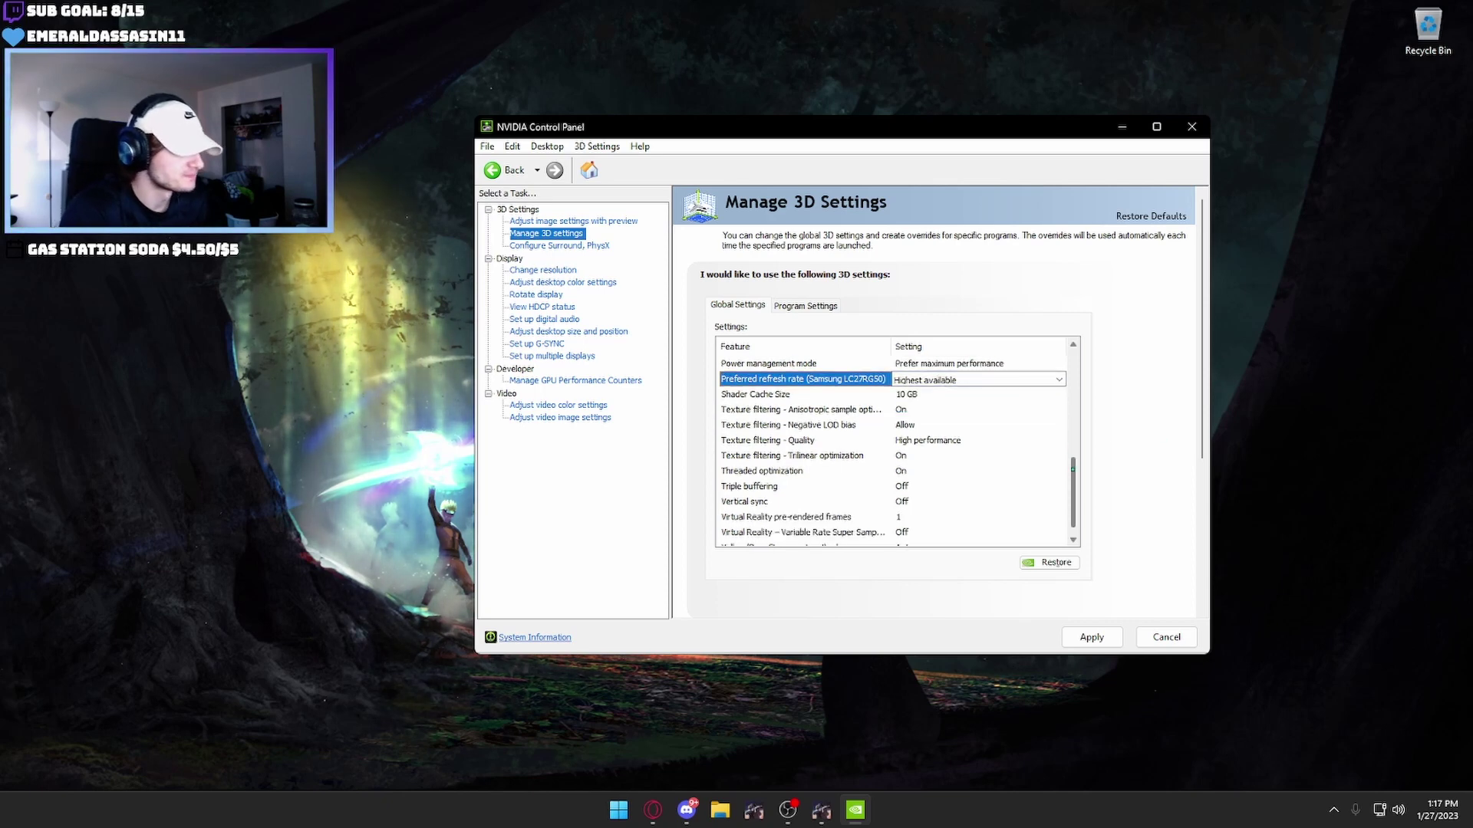
scroll(923, 420, down, 1)
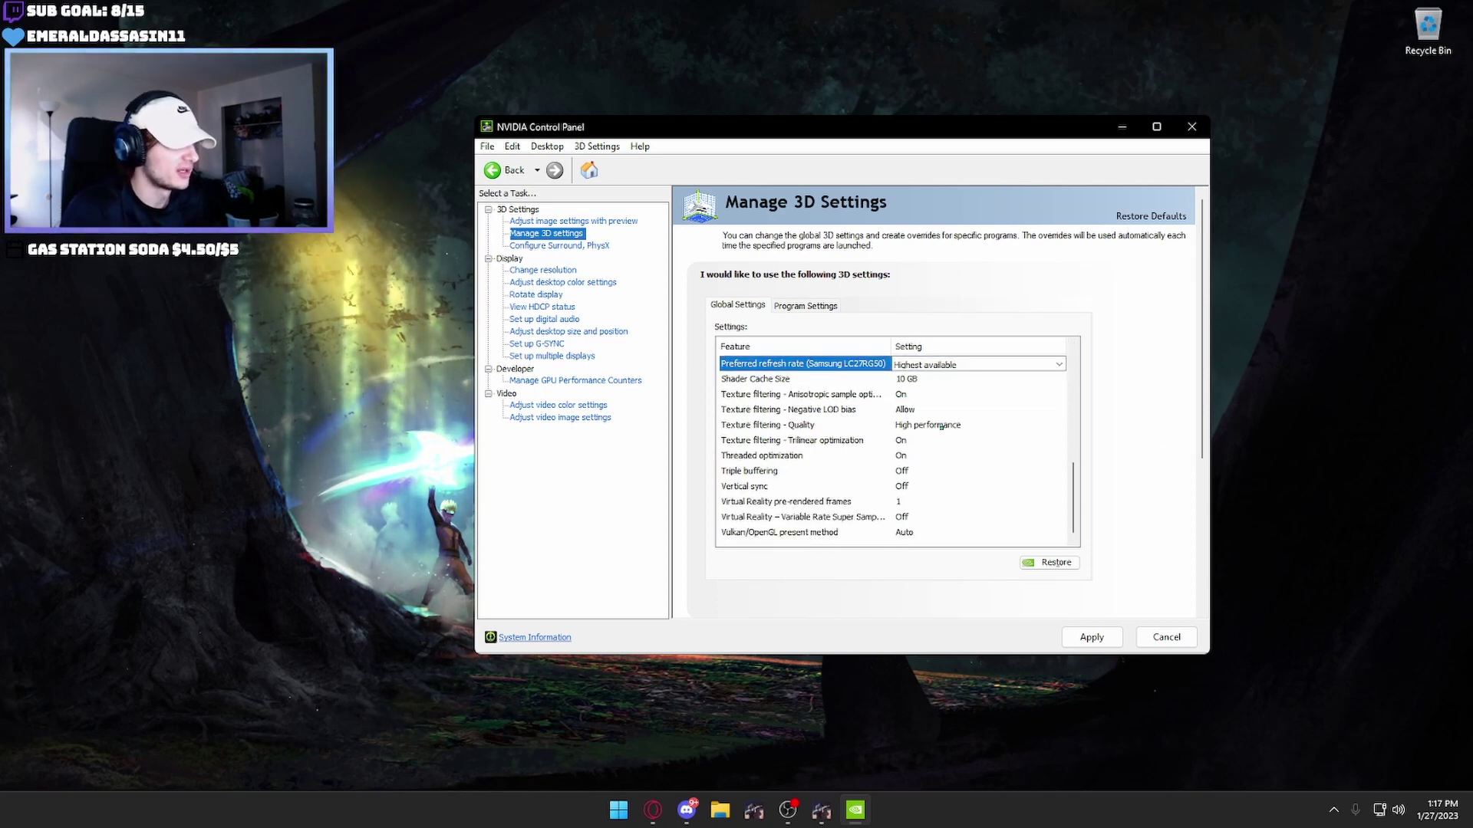
click(783, 424)
click(936, 424)
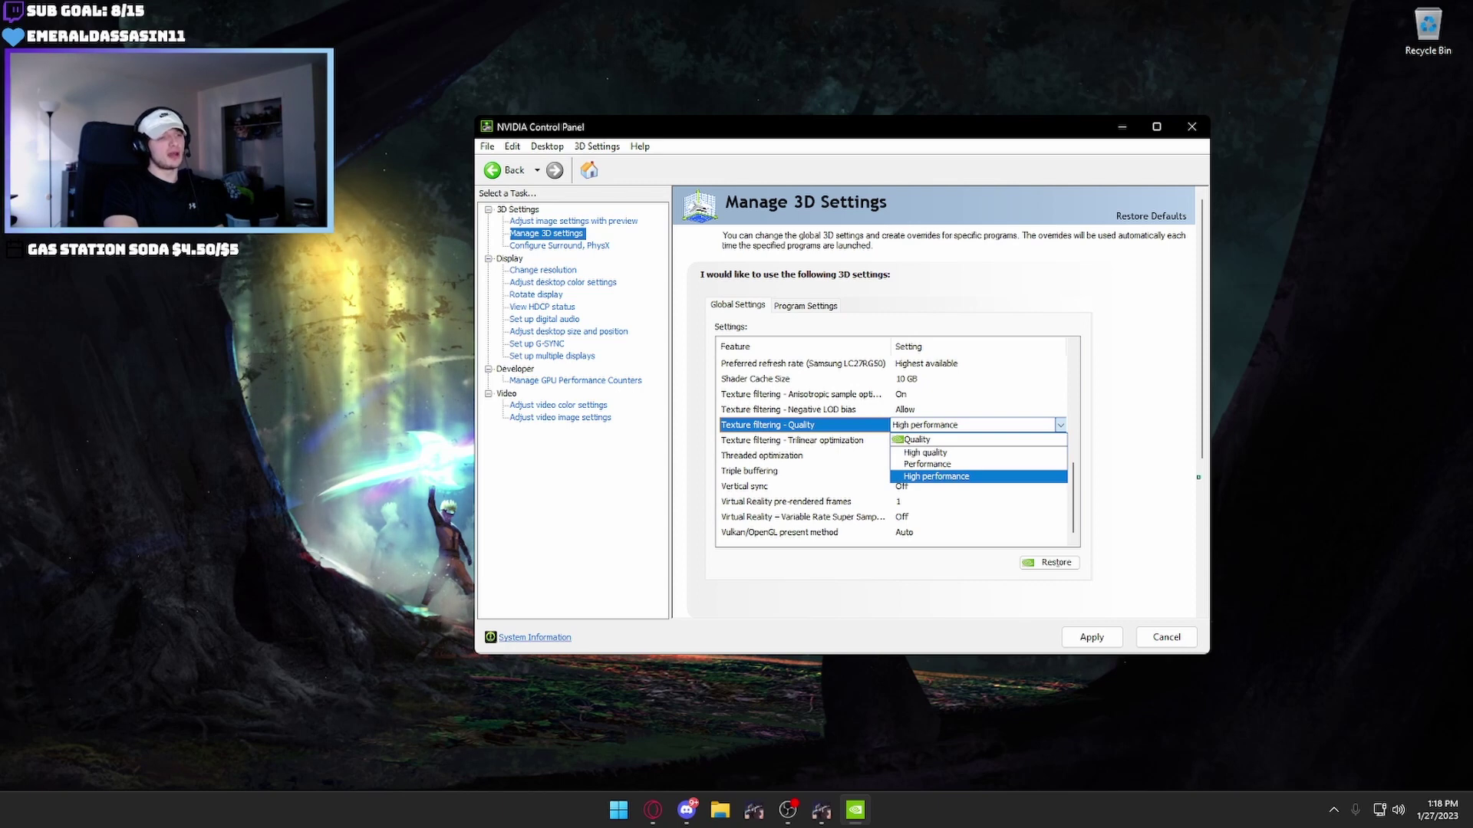
click(998, 476)
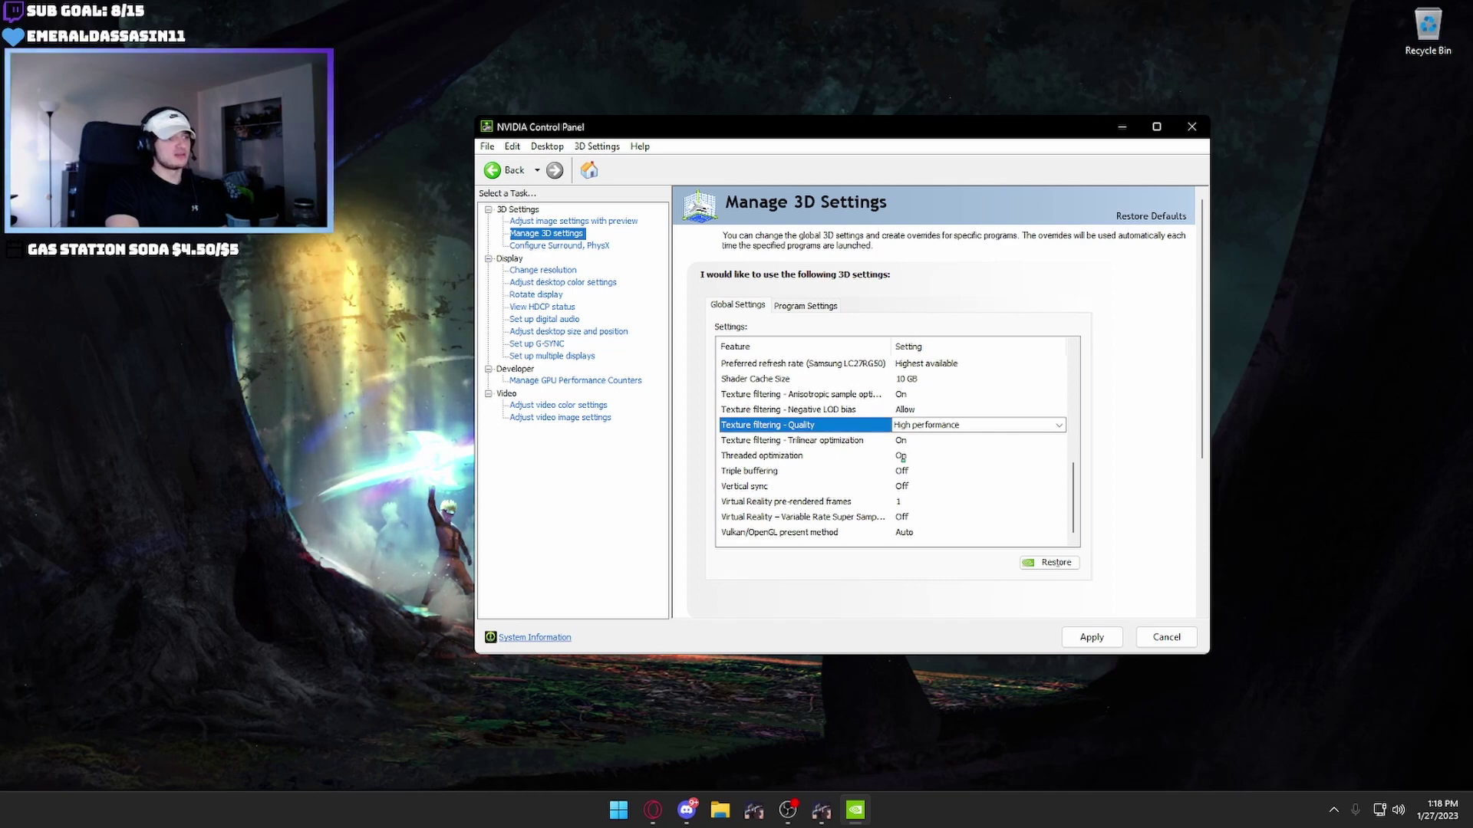
- Set Threaded optimization to On in the global 3D settings
click(902, 455)
click(902, 456)
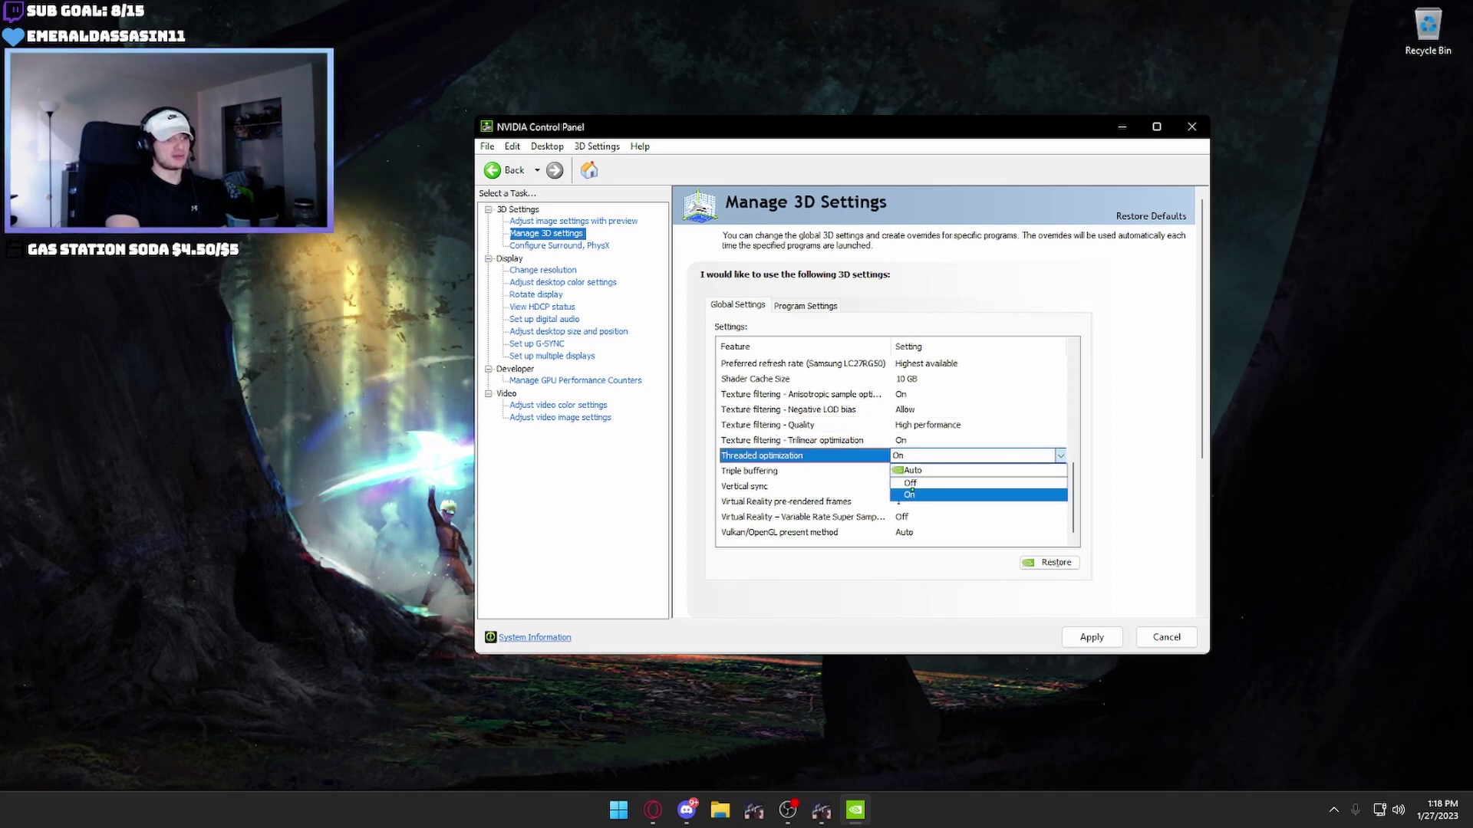
click(901, 478)
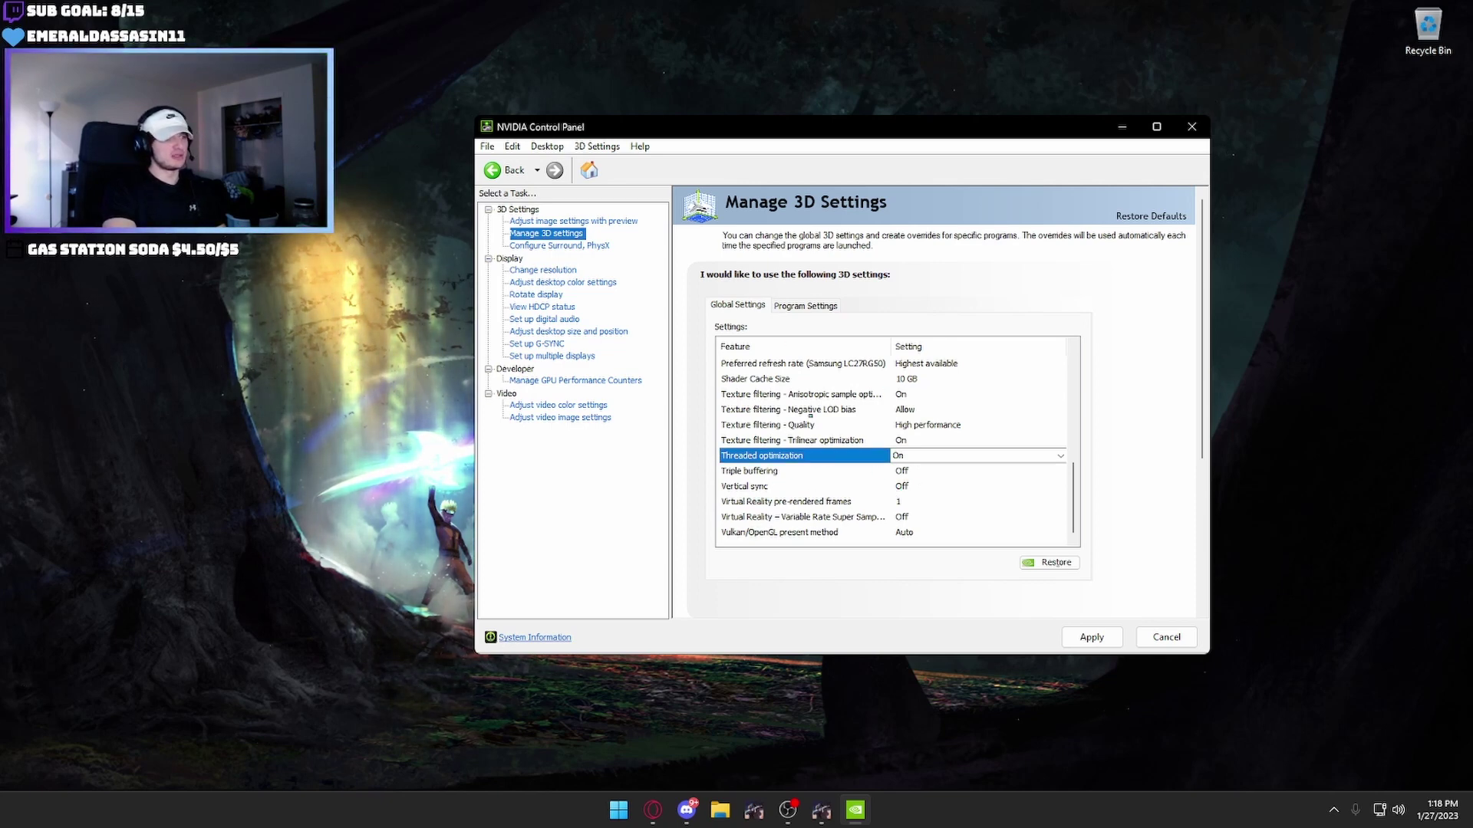
- Review the Texture filtering - Trilinear optimization entry and the rest of the global 3D settings
click(813, 441)
scroll(813, 441, up, 6)
scroll(902, 456, down, 6)
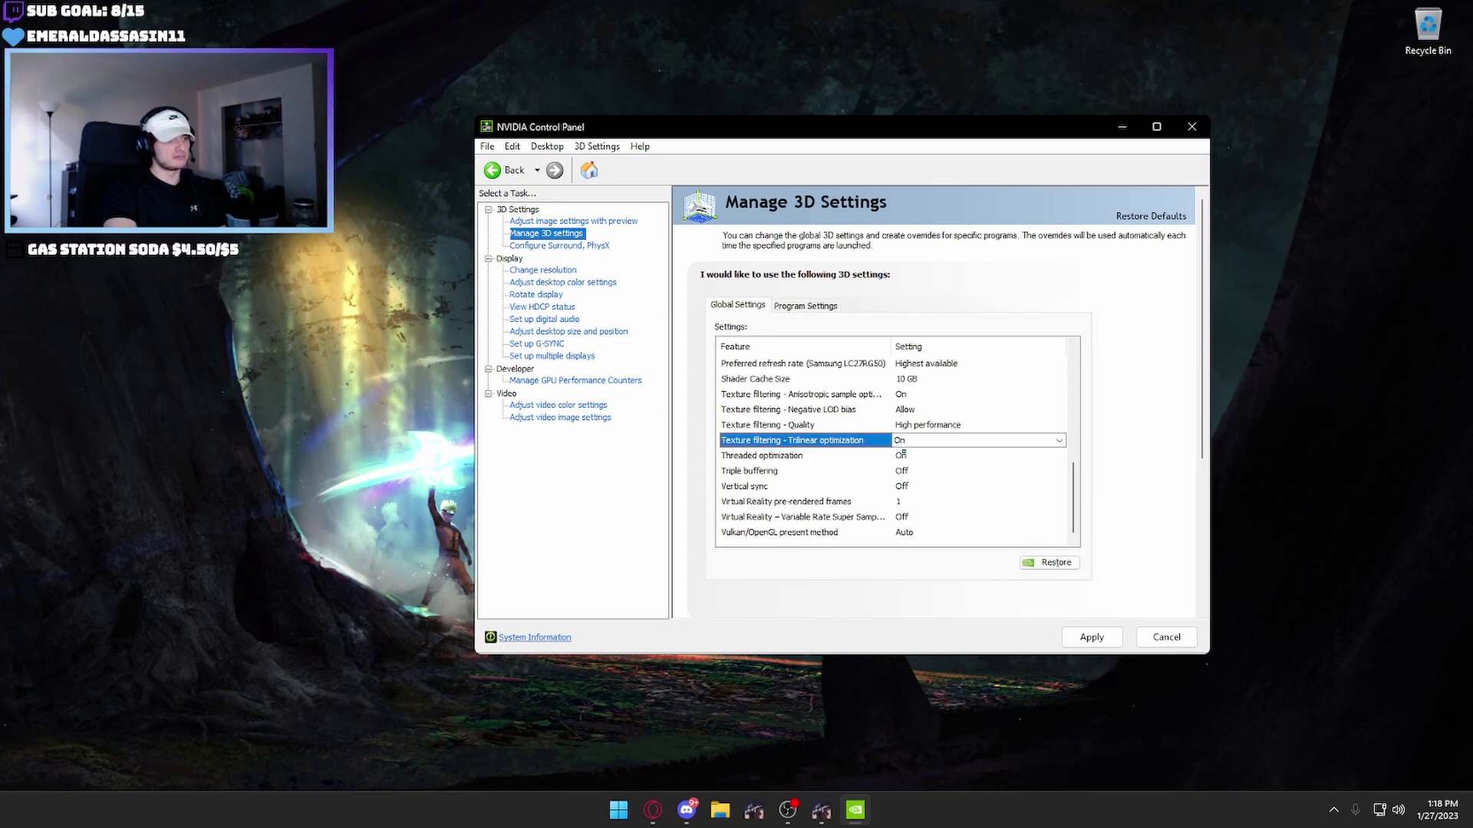
scroll(997, 452, up, 4)
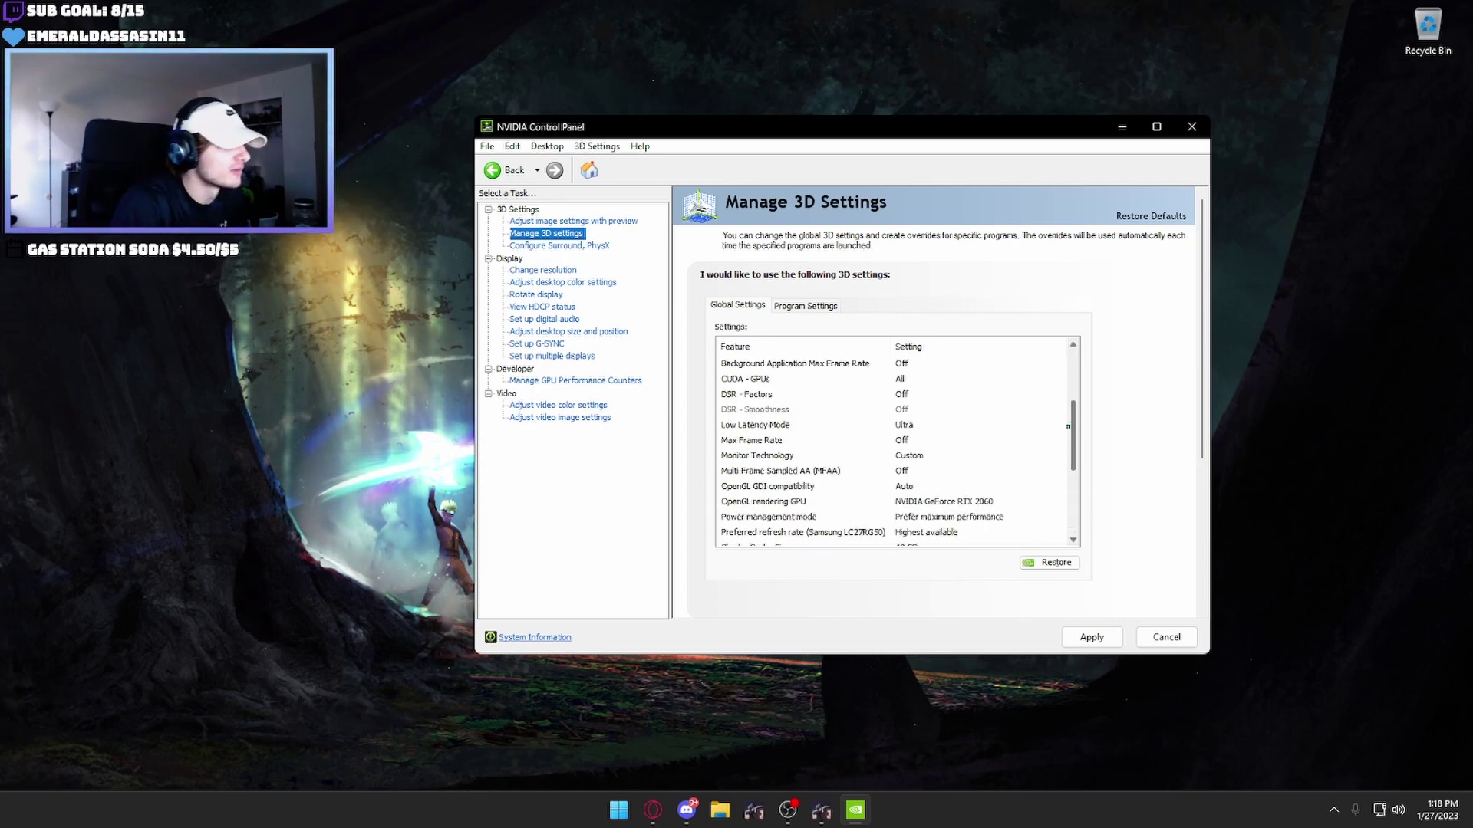
- Go to the resolution settings and check the refresh rates offered for the native 1080p, 1920 × 1080 resolution
click(542, 272)
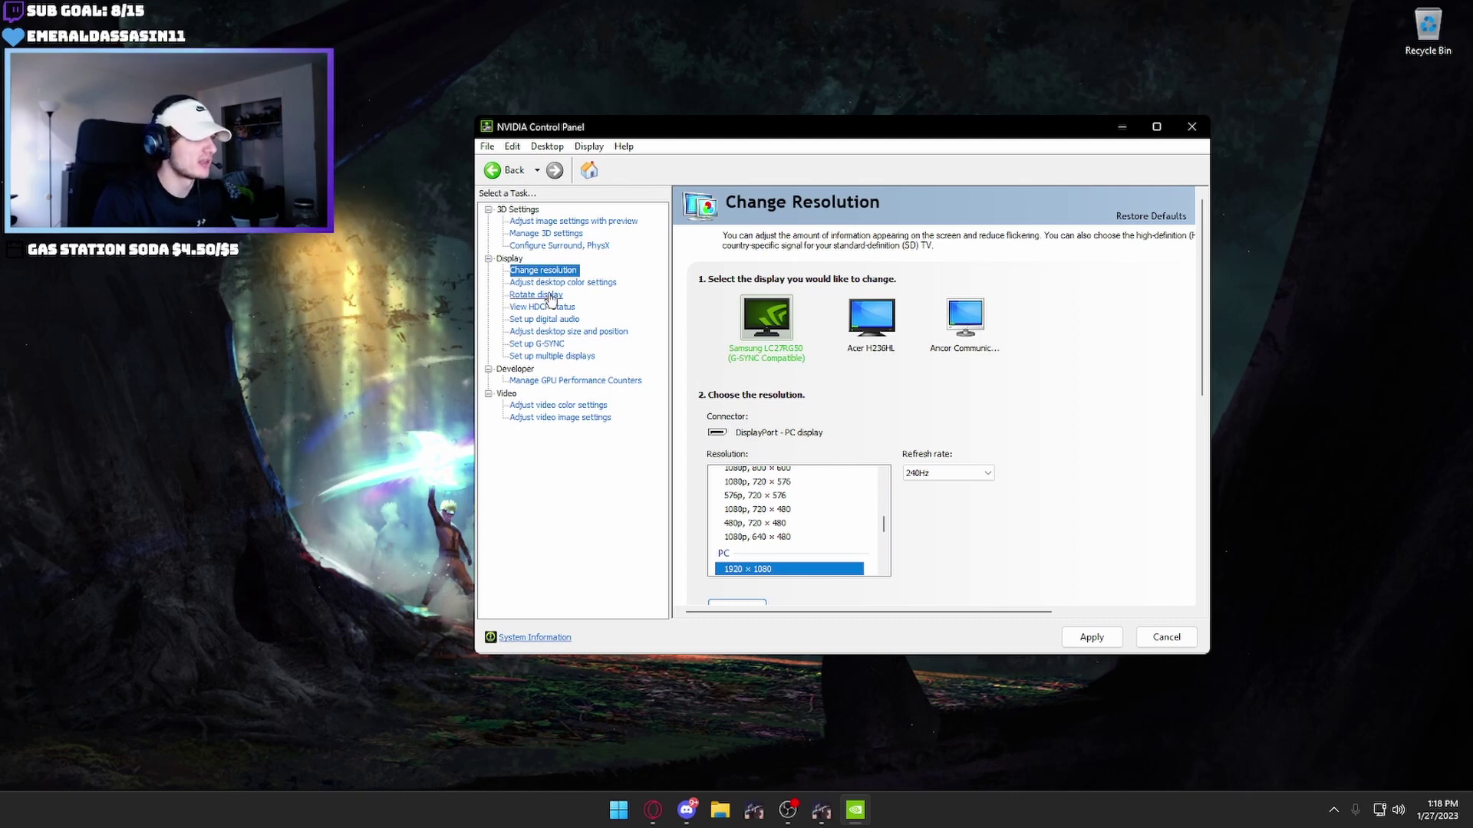
scroll(813, 530, up, 6)
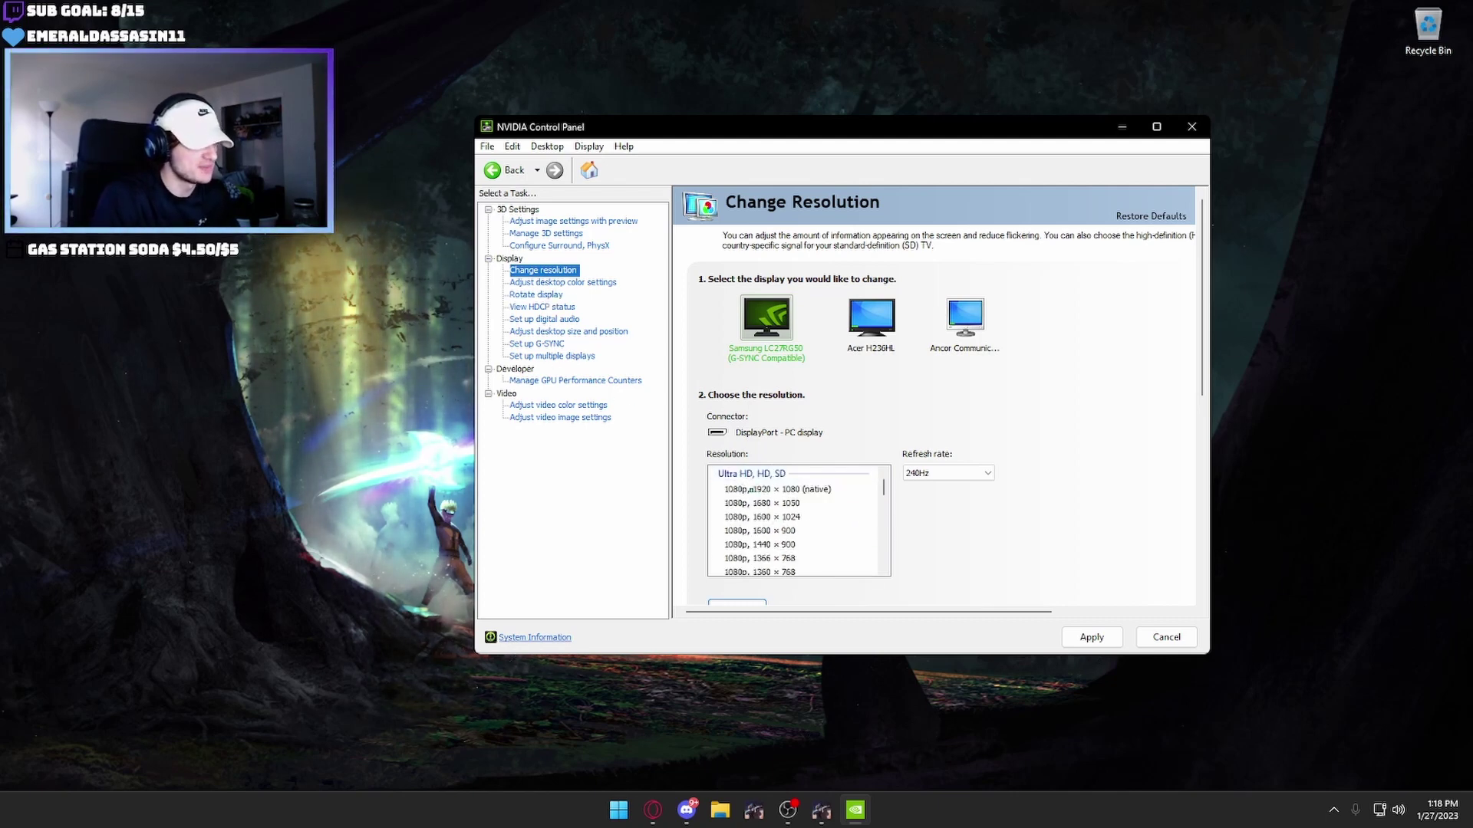
click(775, 489)
click(933, 473)
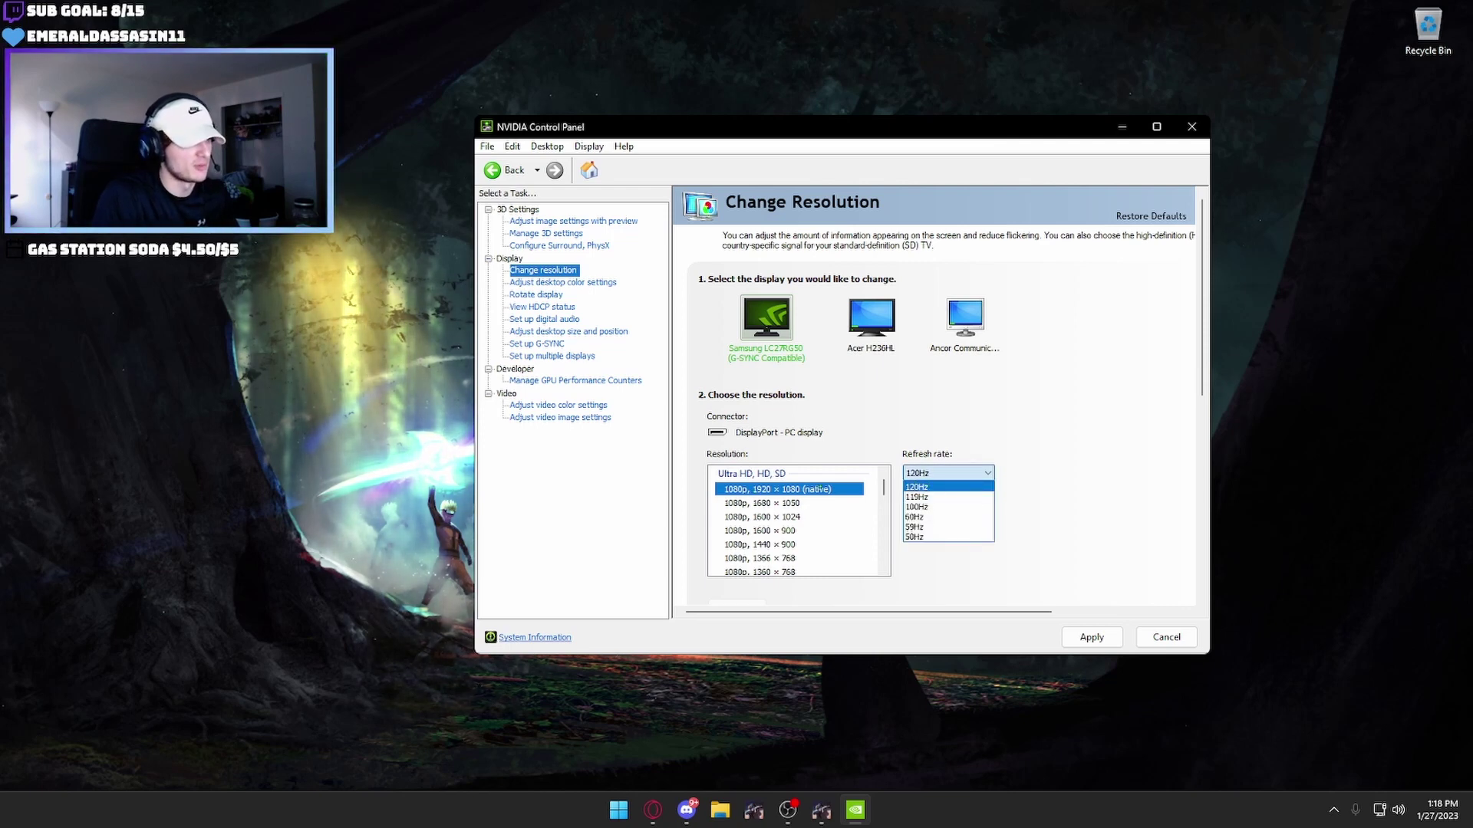
click(820, 490)
- Apply the PC resolution 1920 × 1080 at 240Hz to the Samsung display and keep the changes
scroll(768, 529, down, 6)
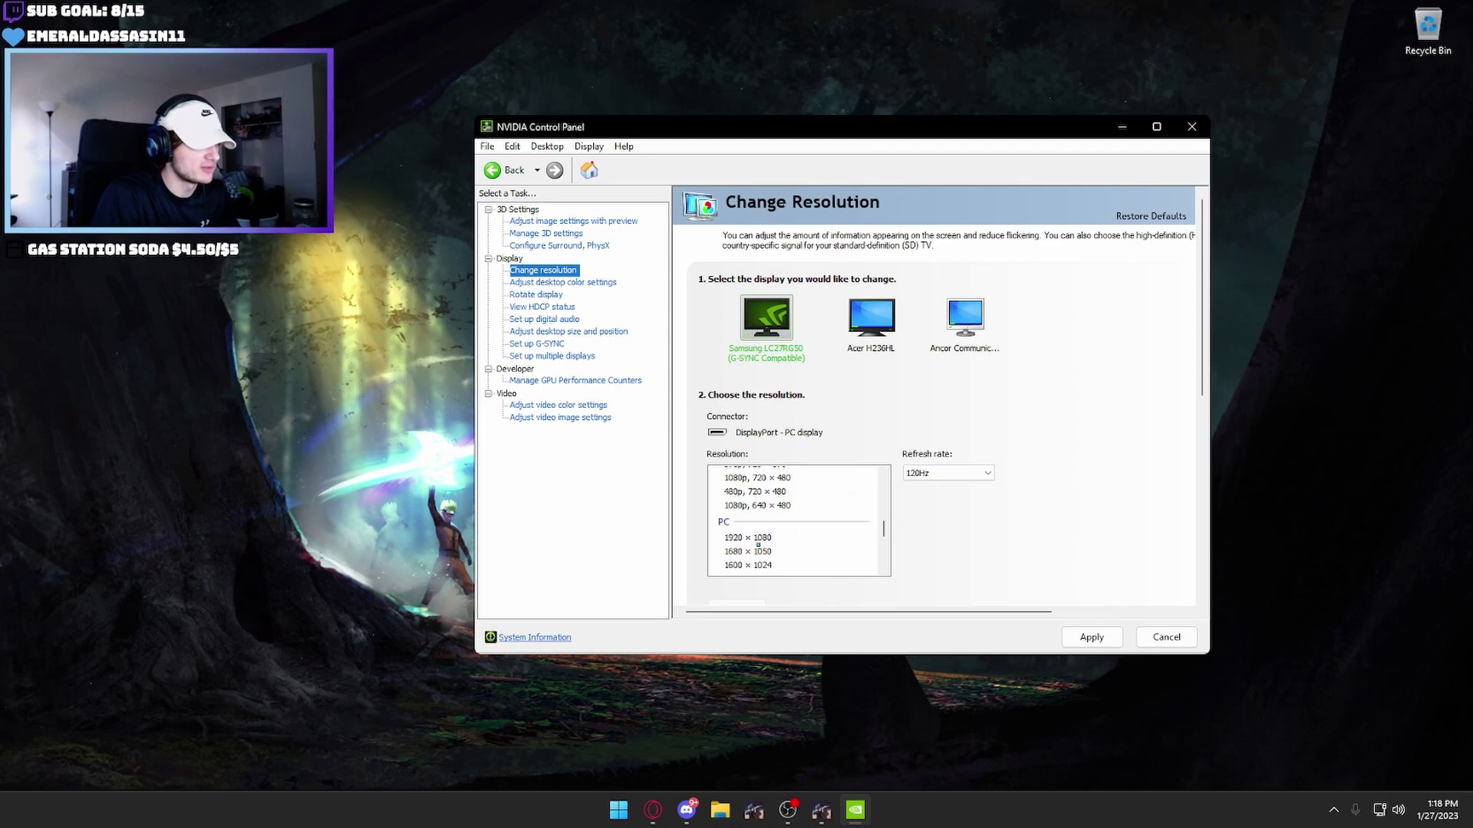
click(743, 537)
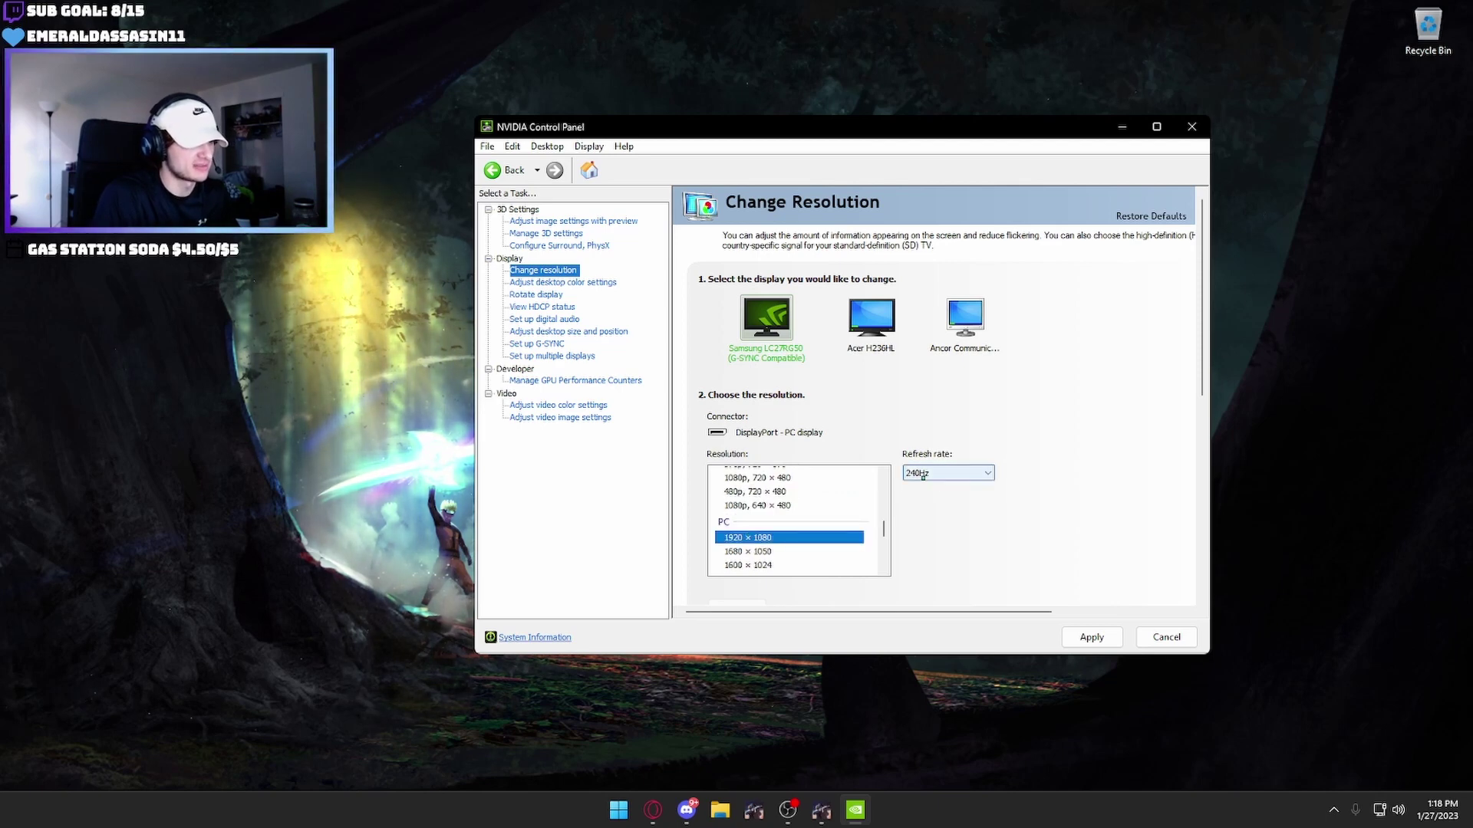
click(1091, 637)
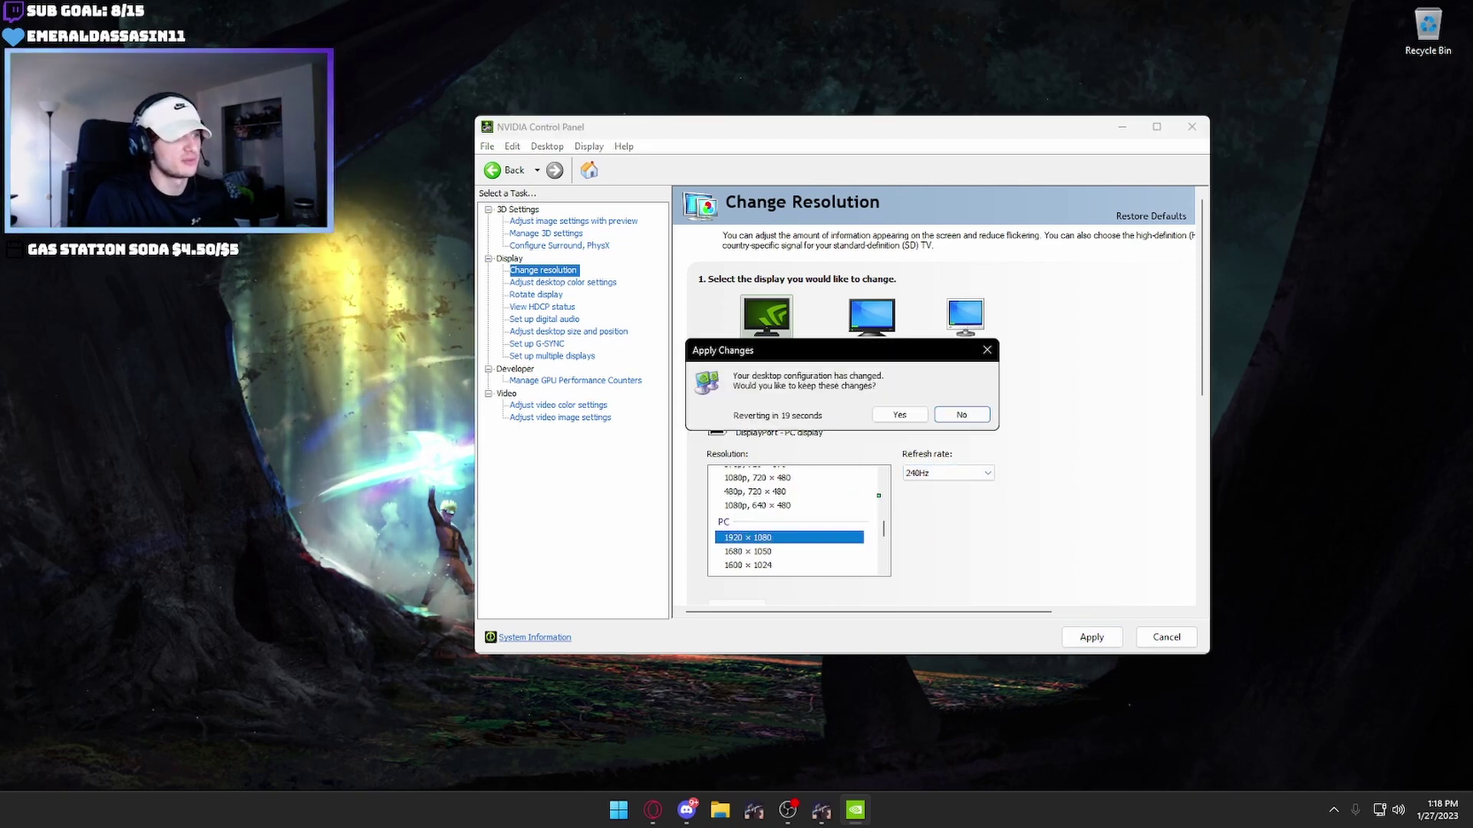
click(886, 414)
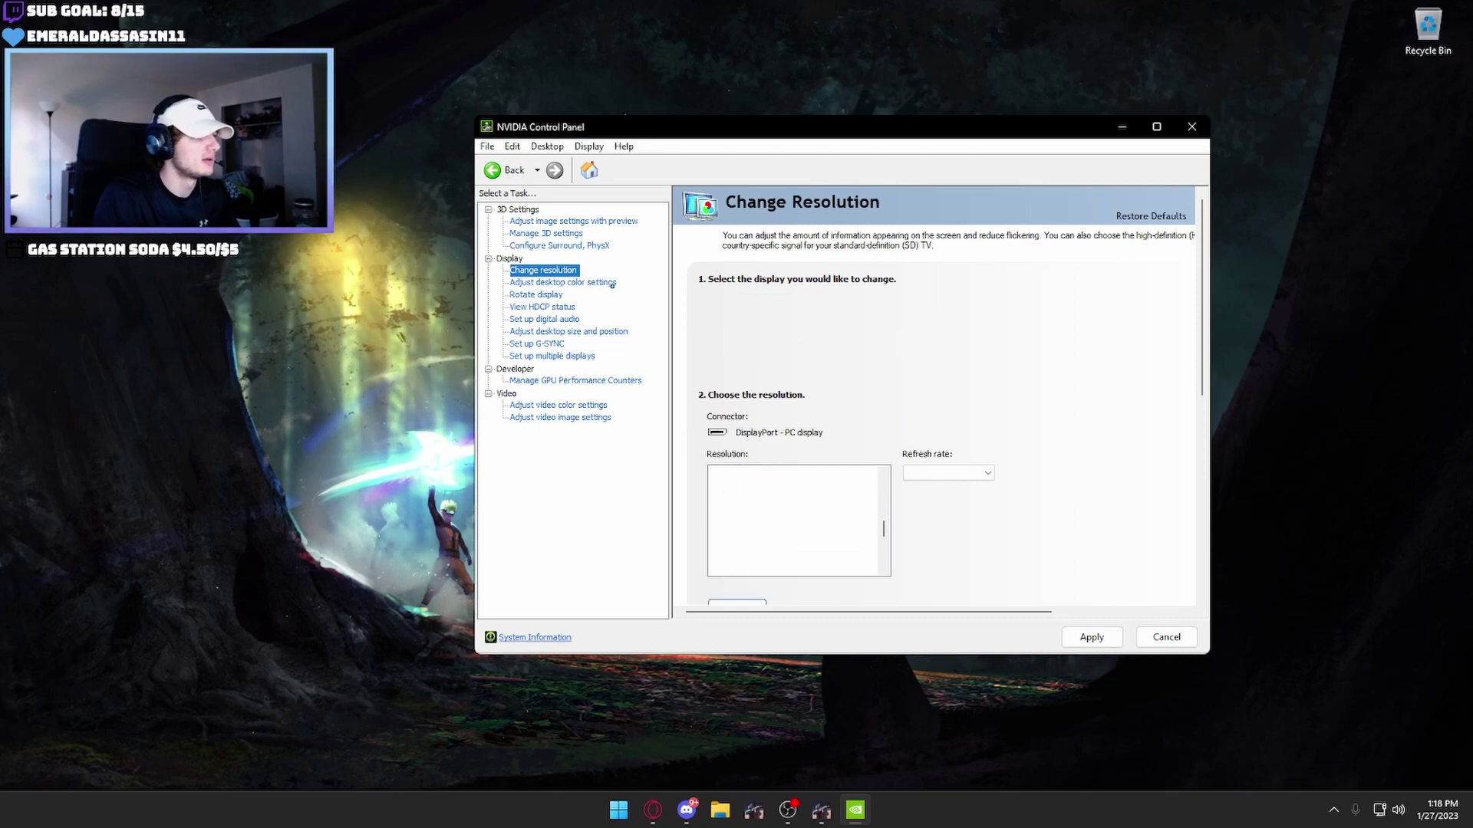
- Review the Samsung display's desktop color settings, including brightness, contrast, gamma, digital vibrance and hue
click(577, 283)
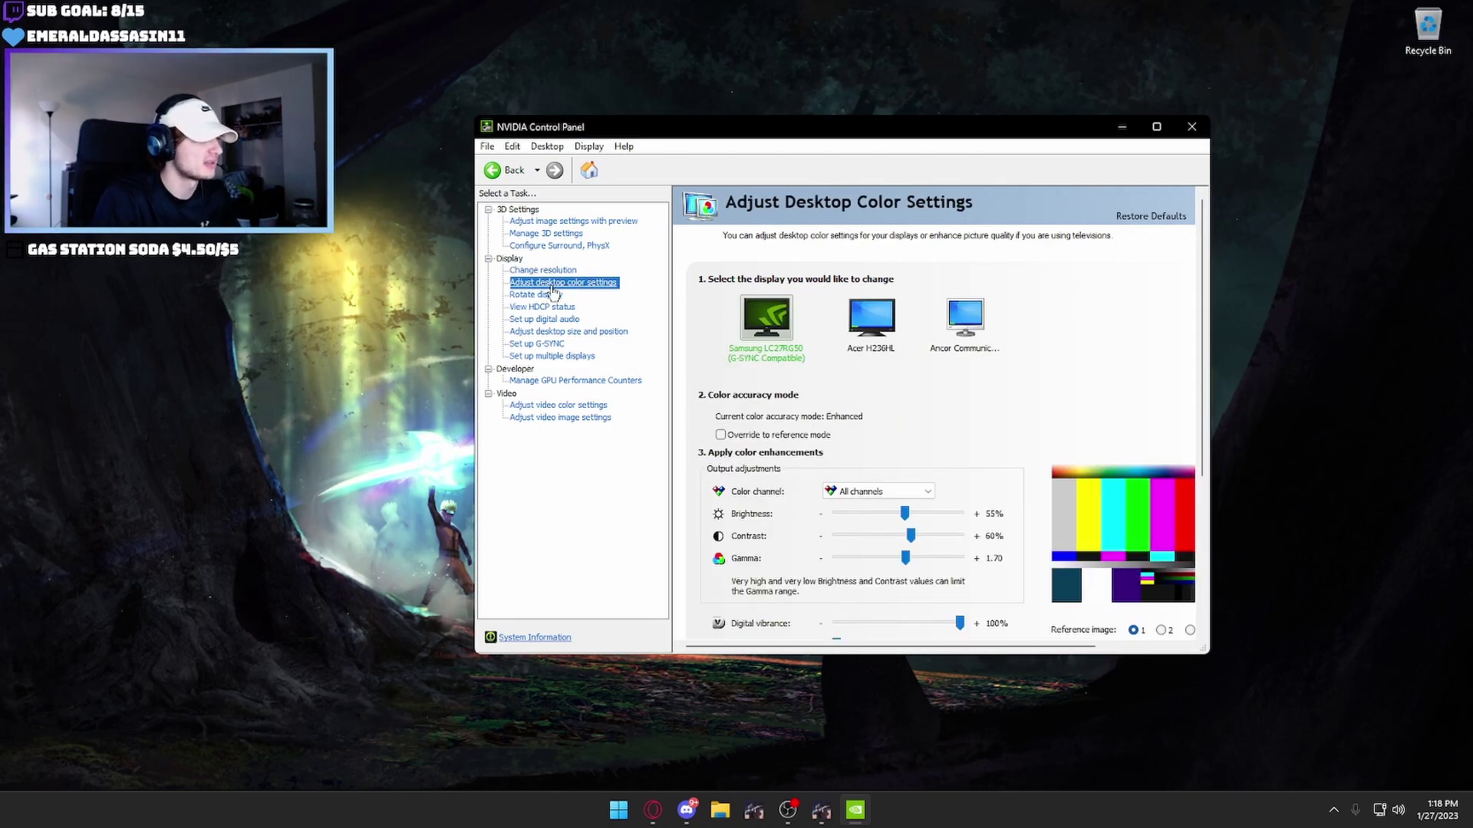
scroll(934, 414, down, 2)
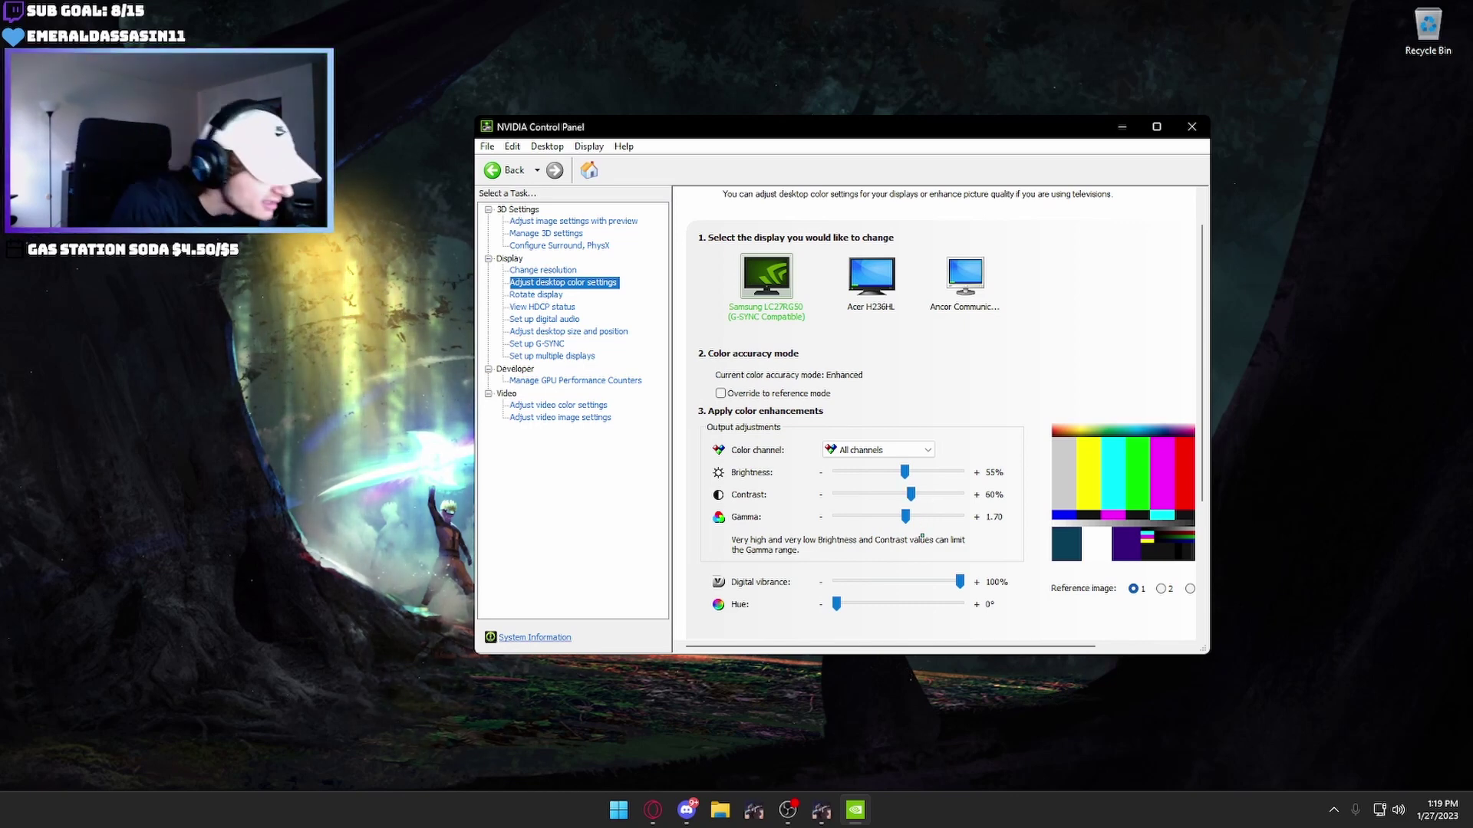
scroll(776, 507, down, 1)
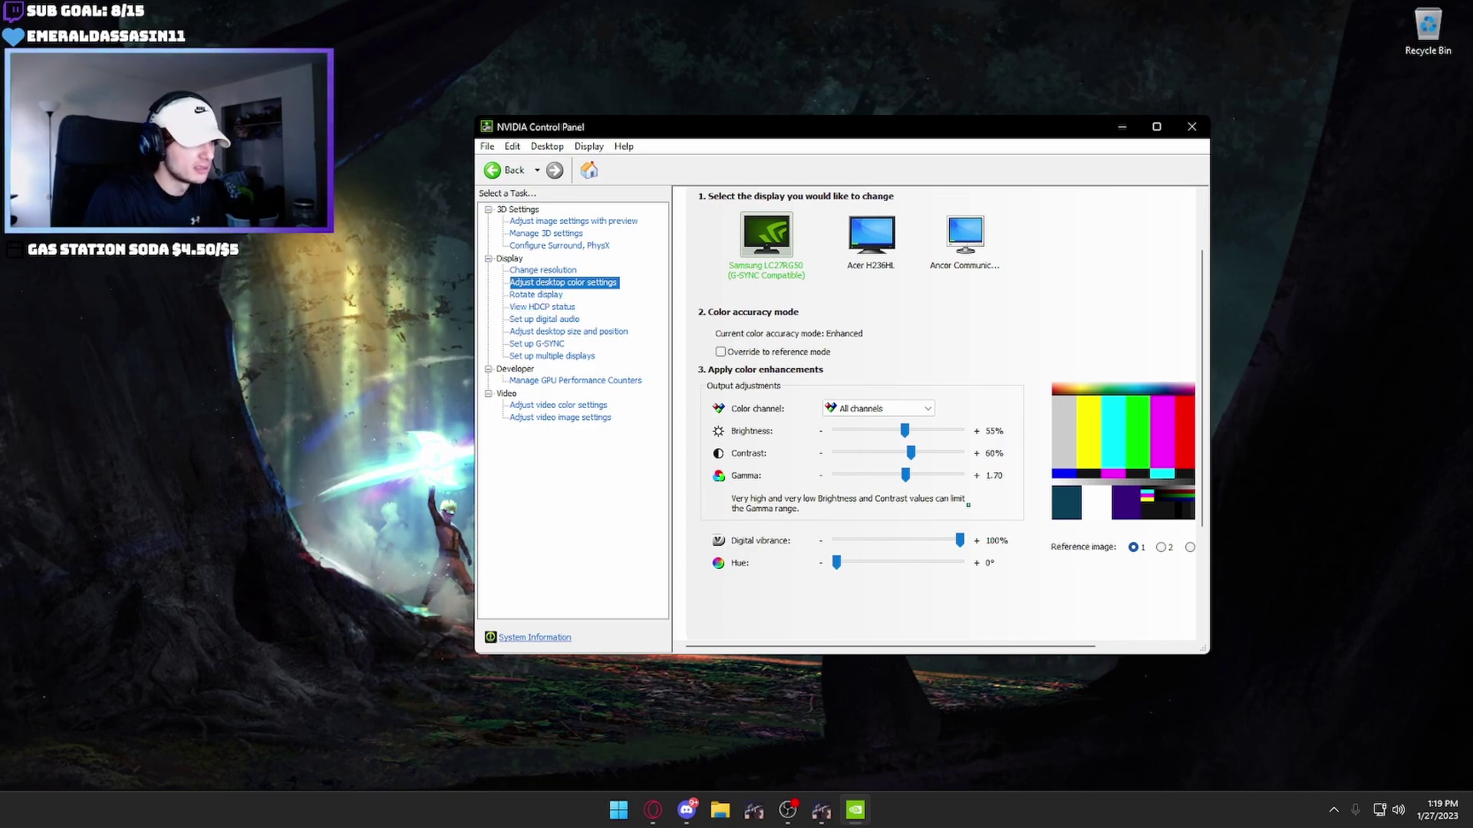
- Look through the rotation, HDCP and digital audio pages and bring up the desktop size and position settings
click(519, 296)
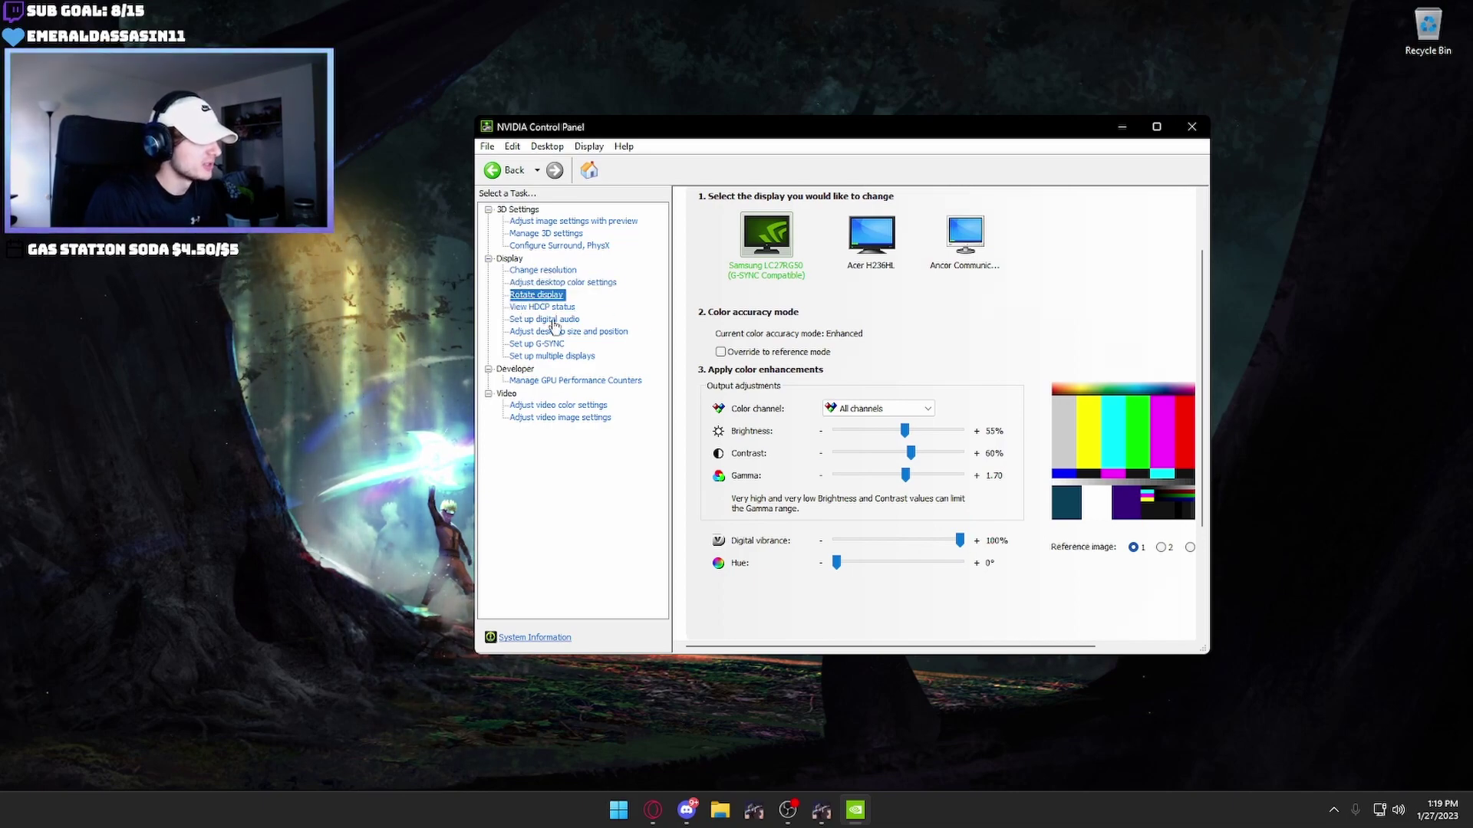
click(545, 308)
click(546, 320)
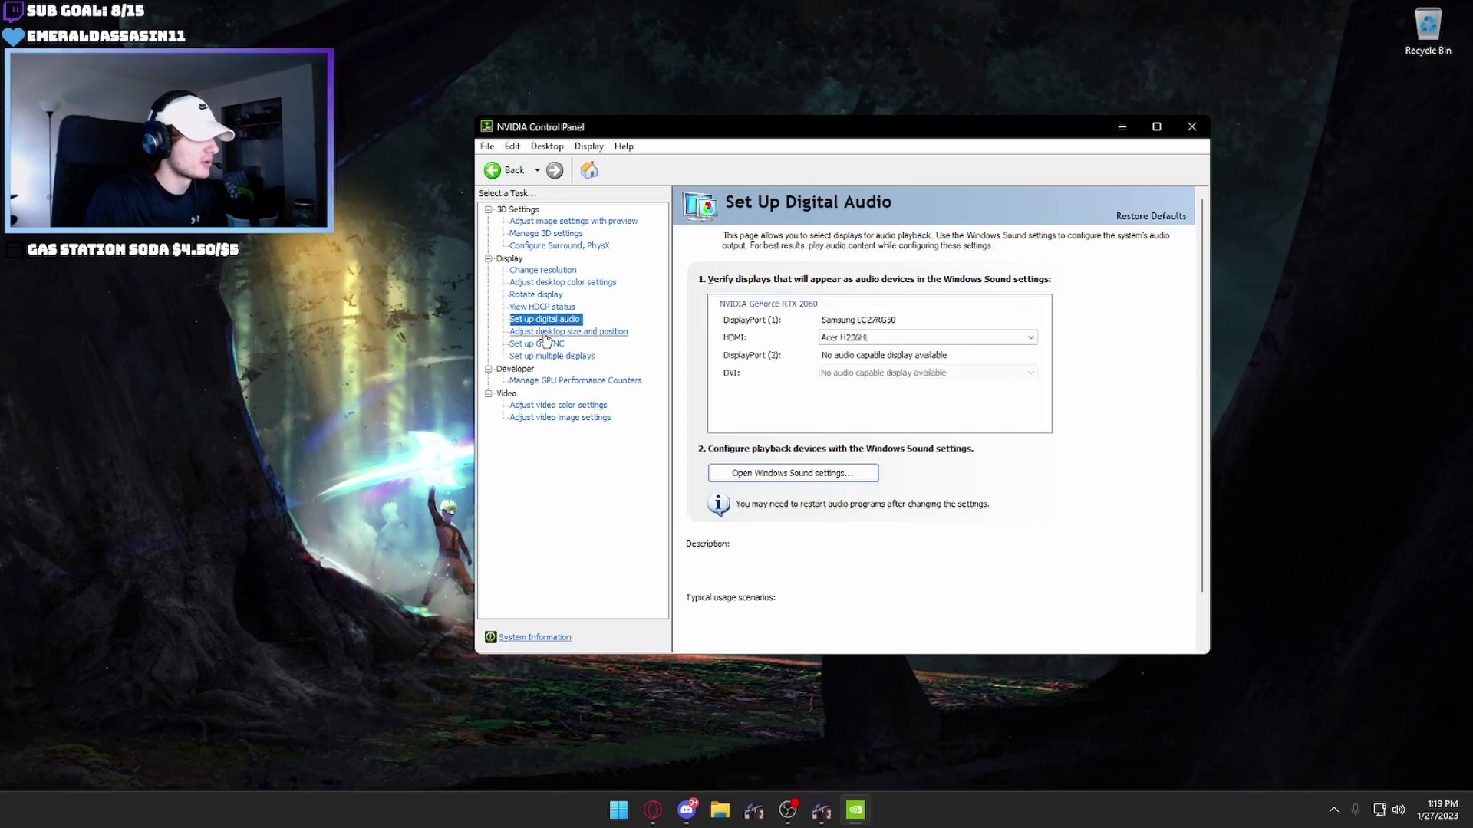
click(545, 332)
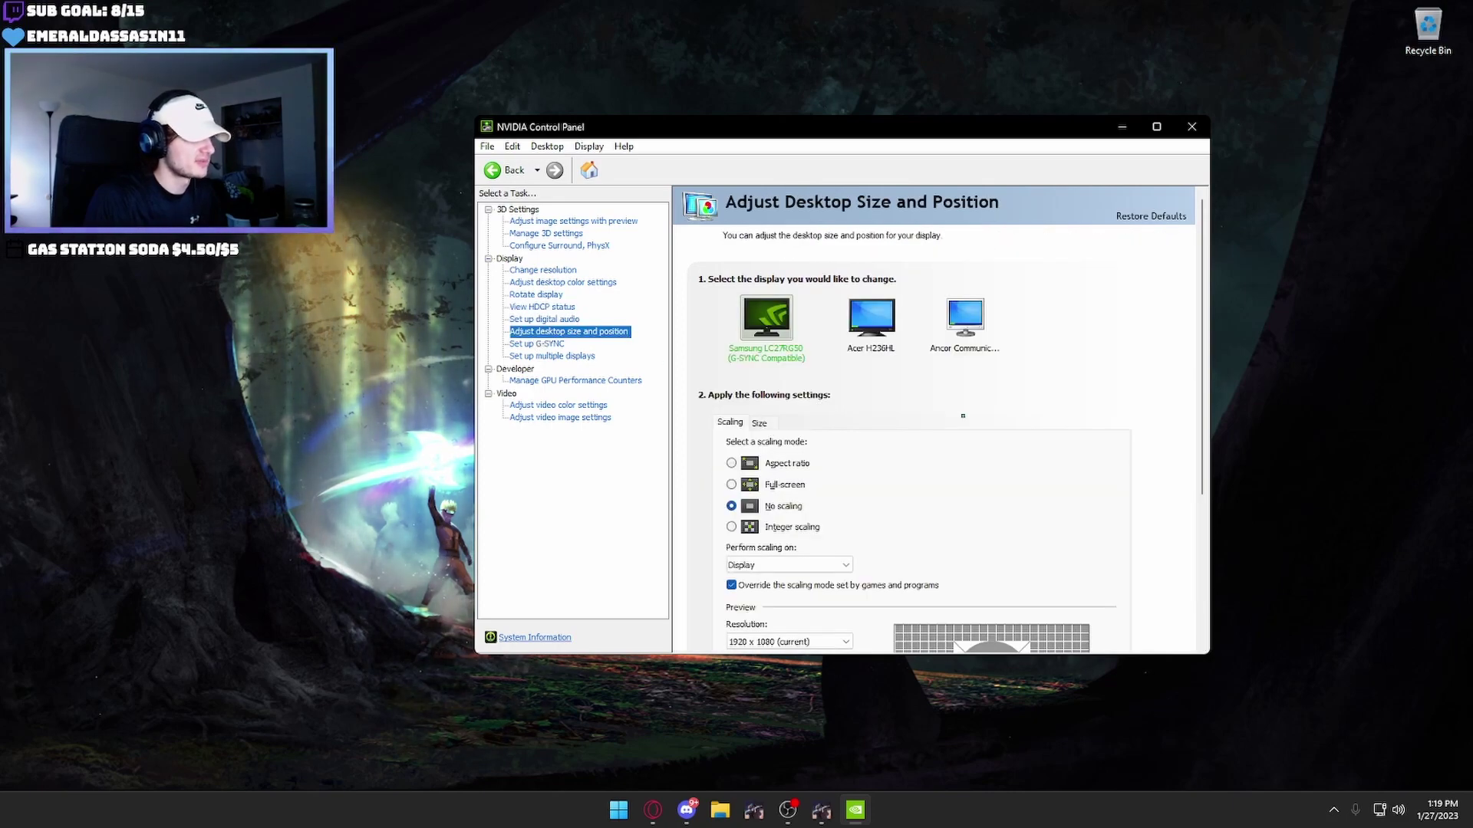
- Check which device can perform scaling for the Samsung display in No scaling mode, and keep it on Display
scroll(962, 415, down, 1)
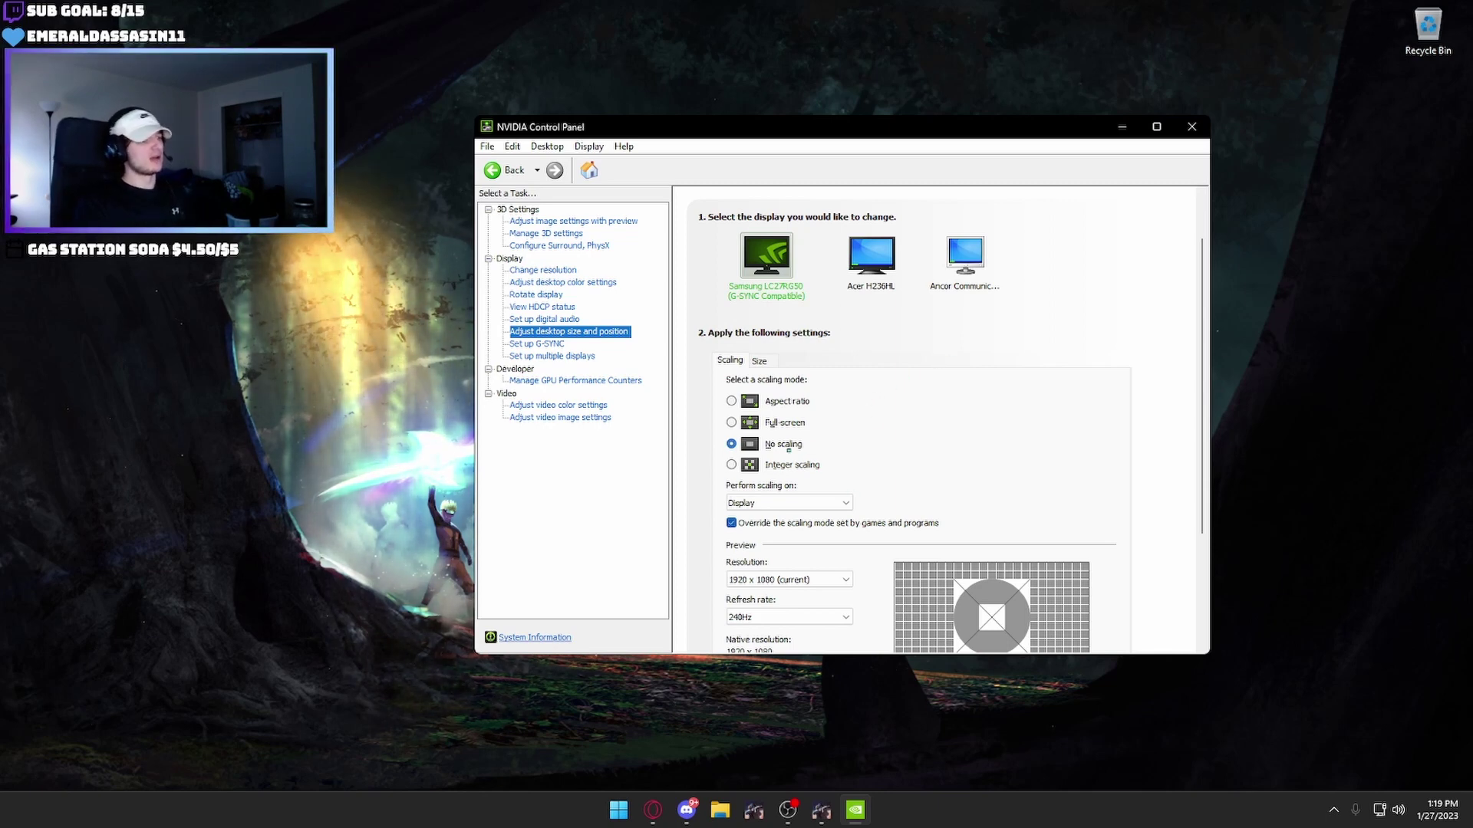
click(731, 503)
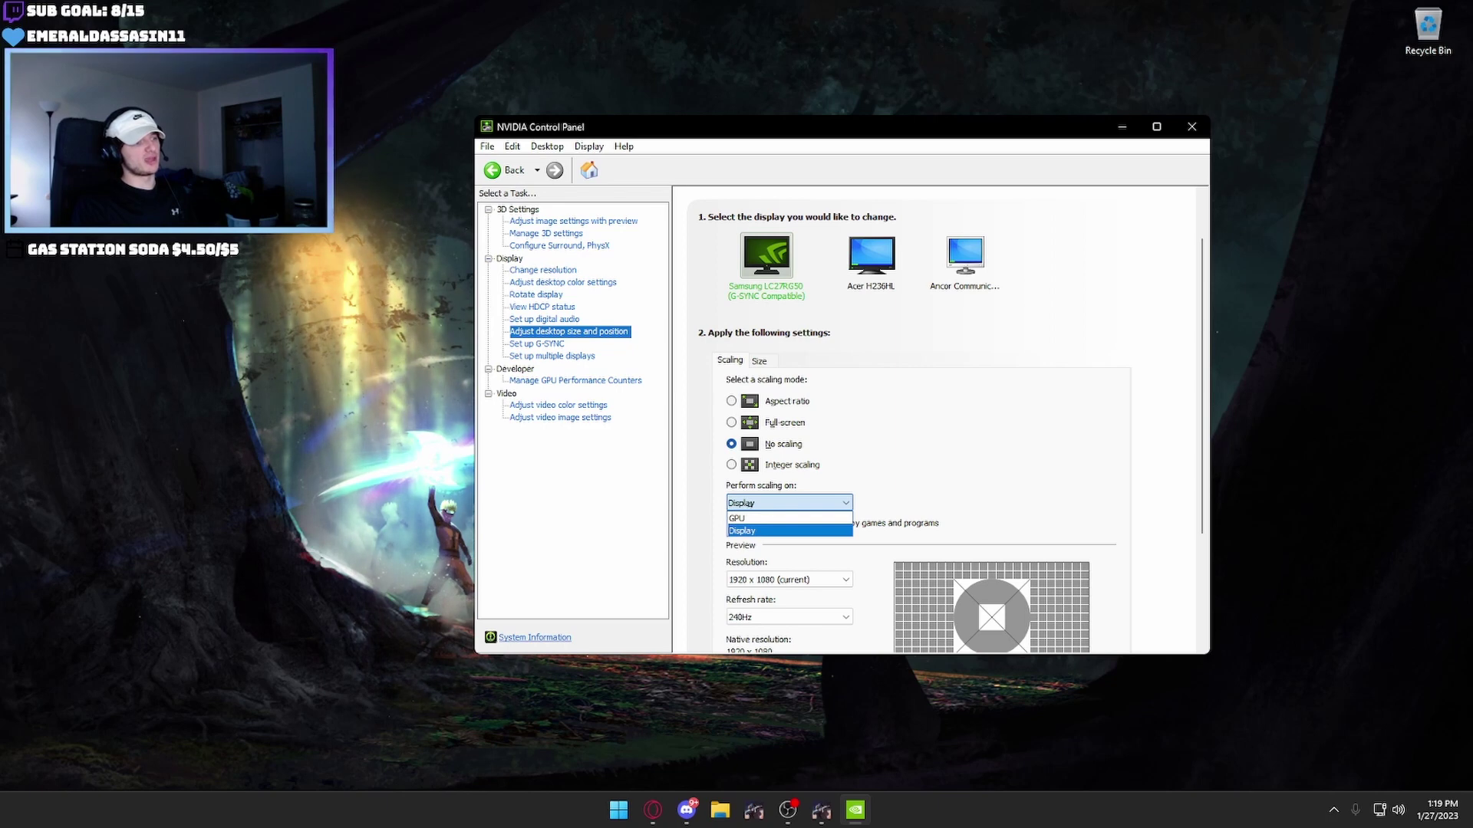
click(771, 505)
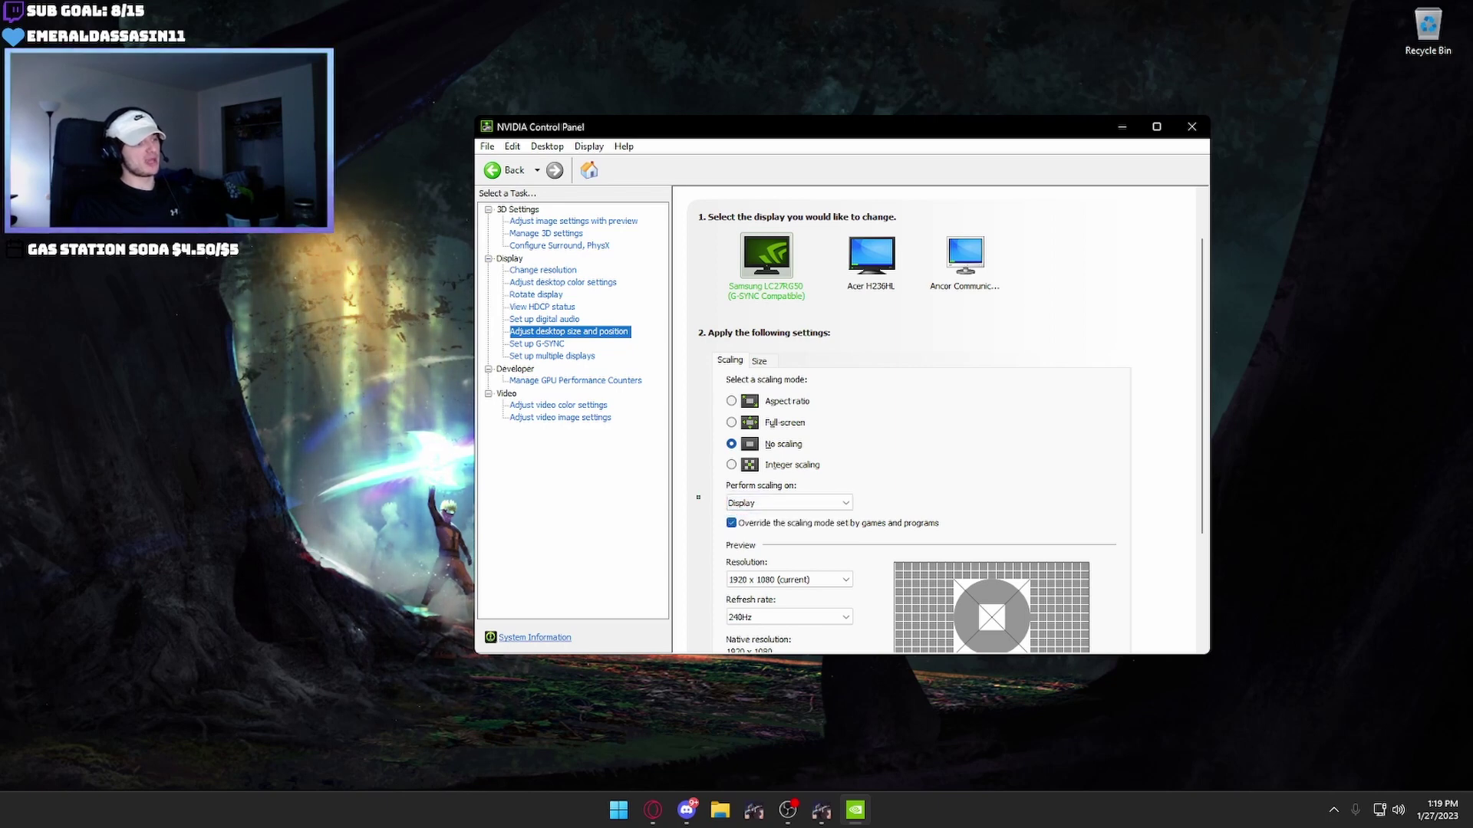
scroll(786, 428, down, 1)
click(785, 461)
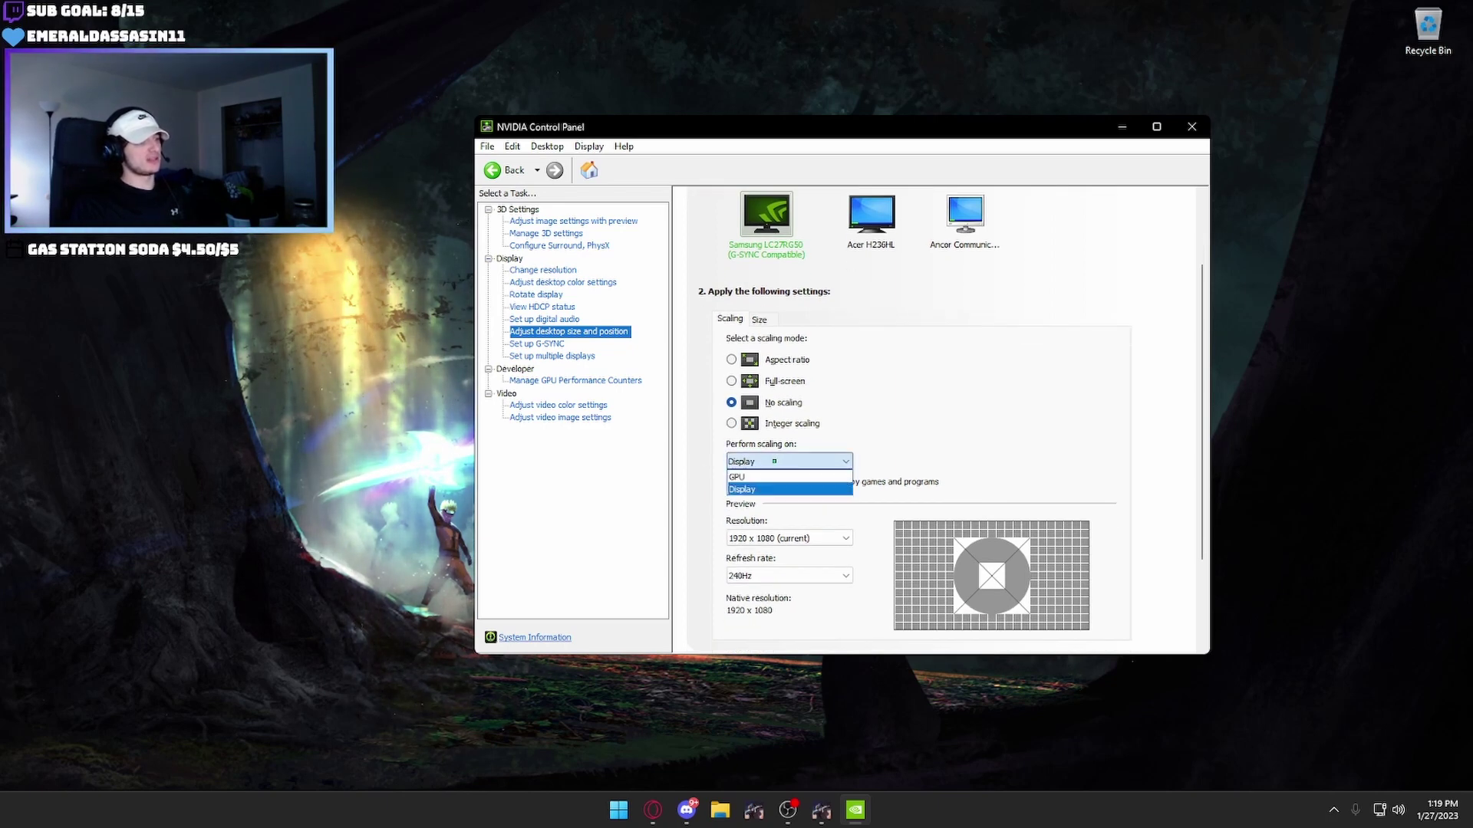
click(767, 489)
click(767, 461)
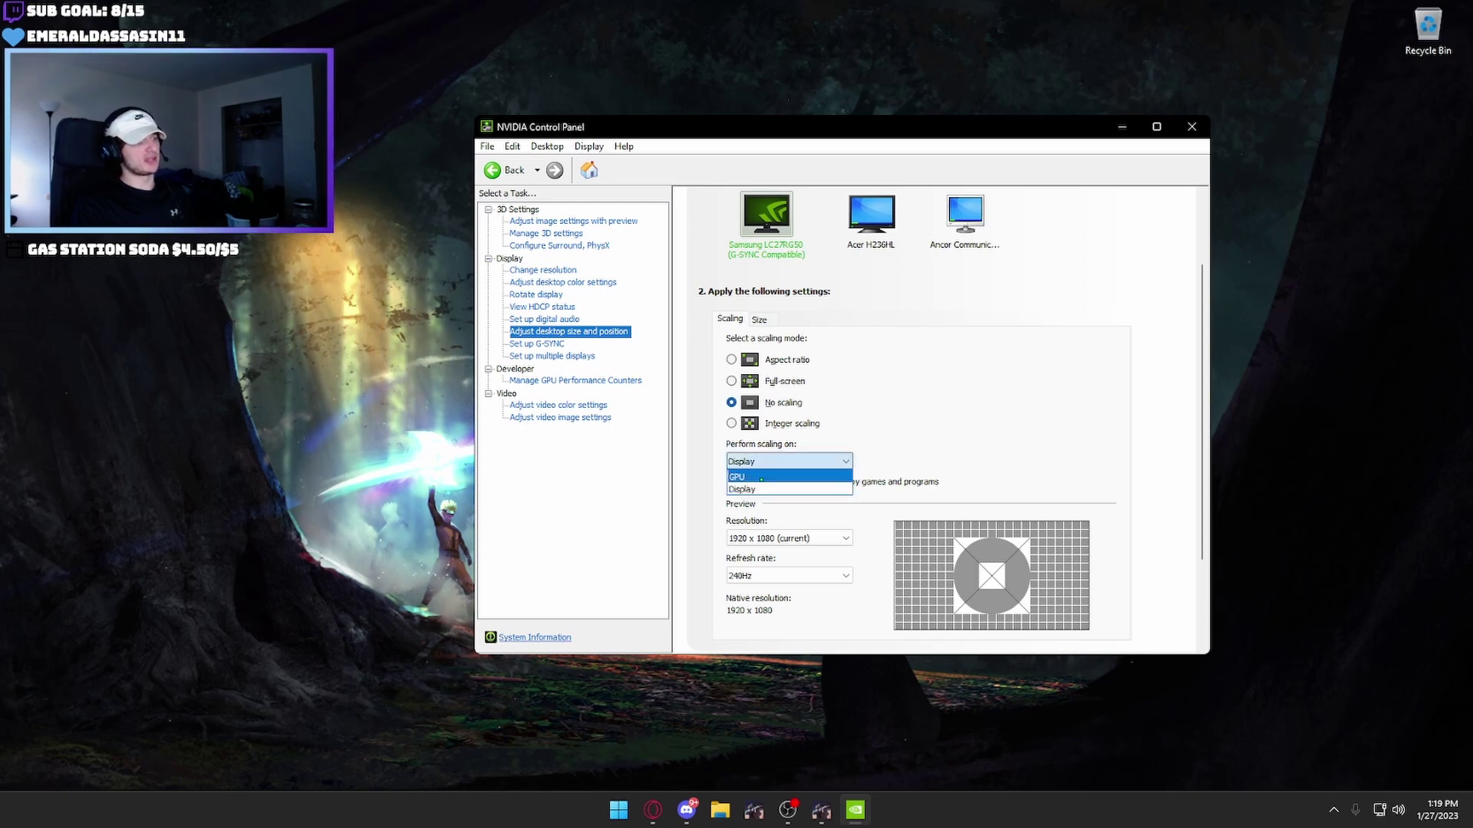
click(733, 461)
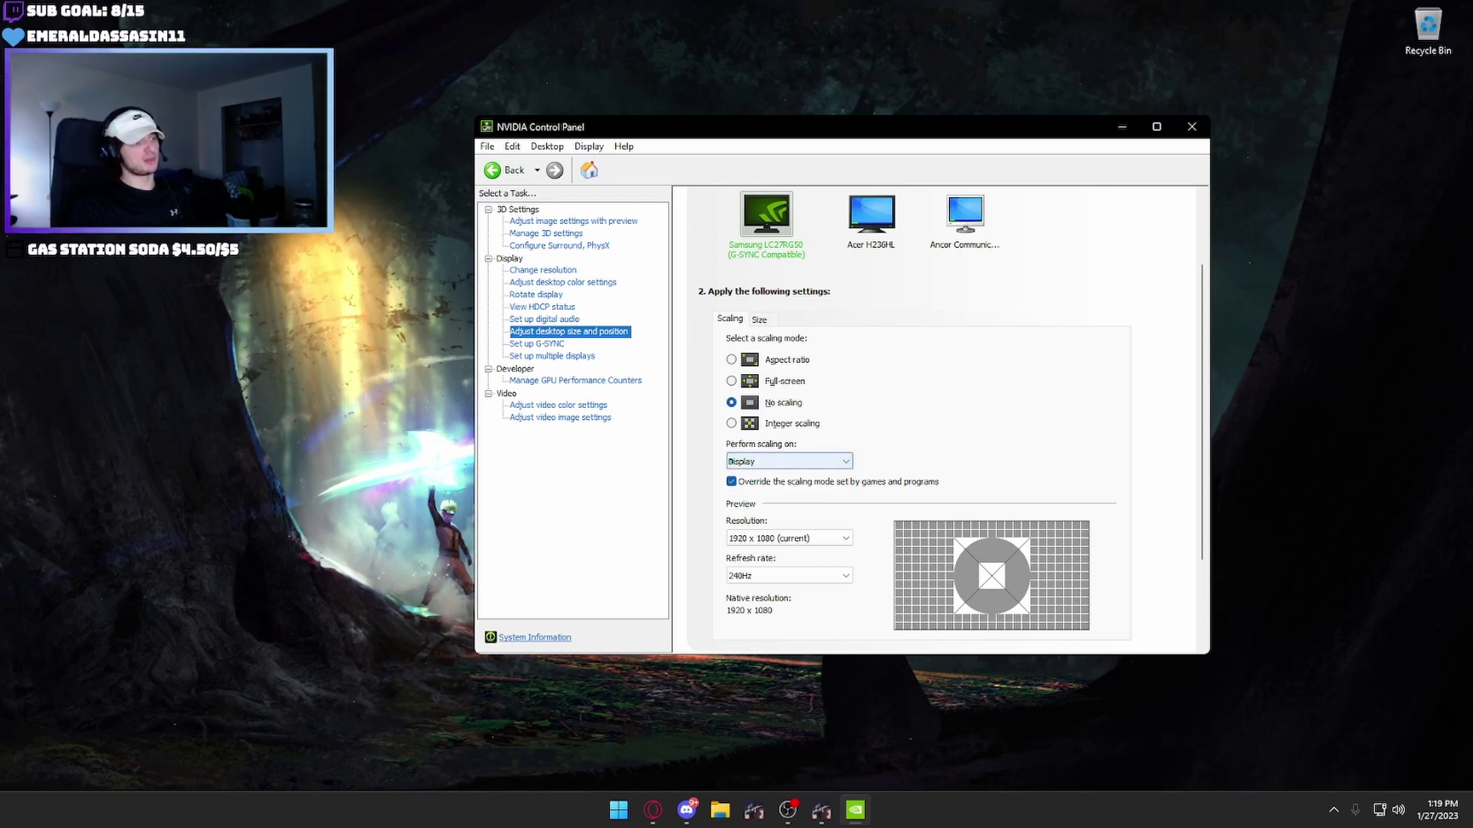
- Look through the G-SYNC, multiple displays, video color and video image settings pages
click(646, 346)
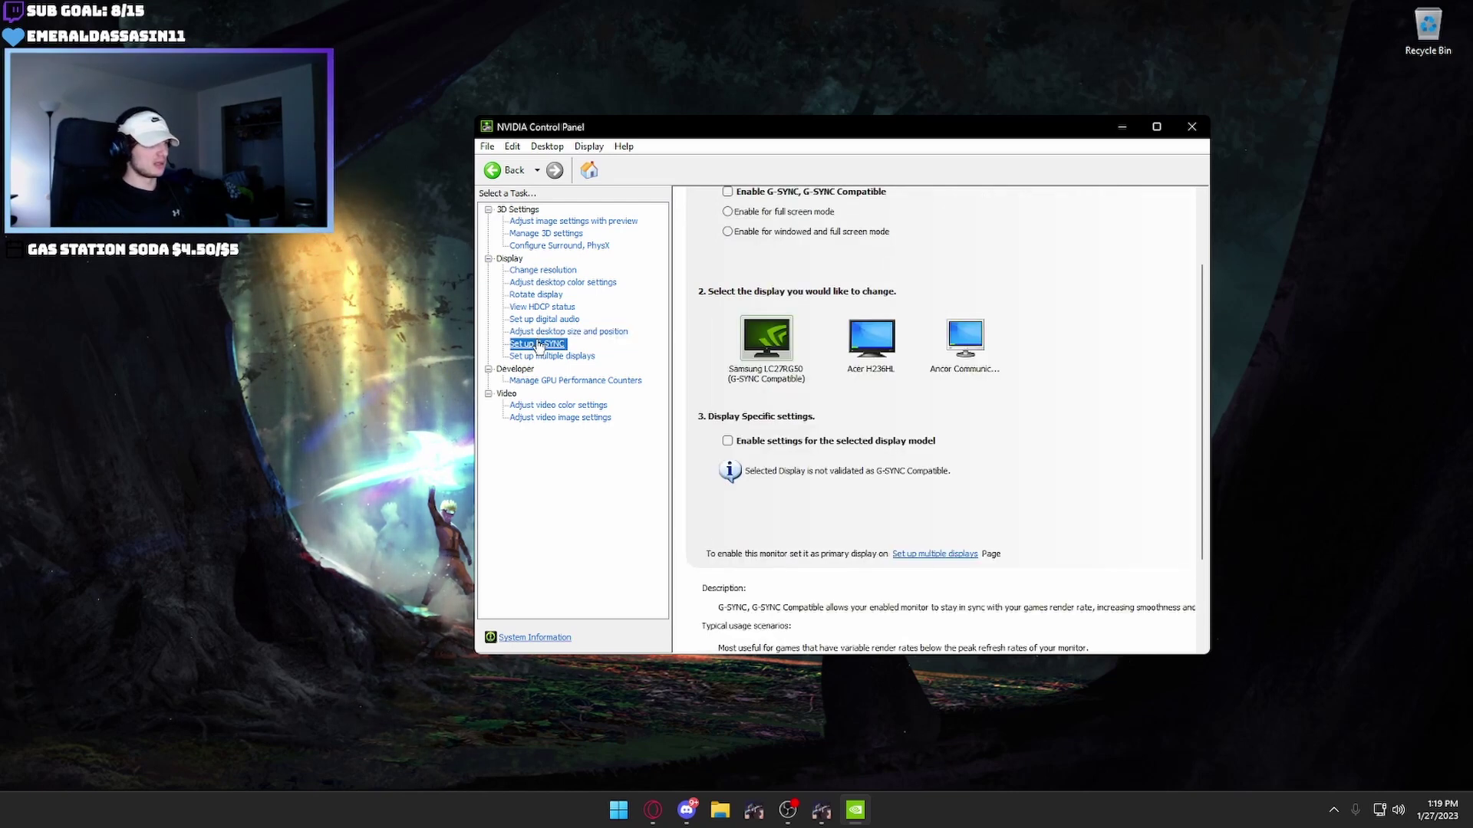
scroll(697, 383, down, 3)
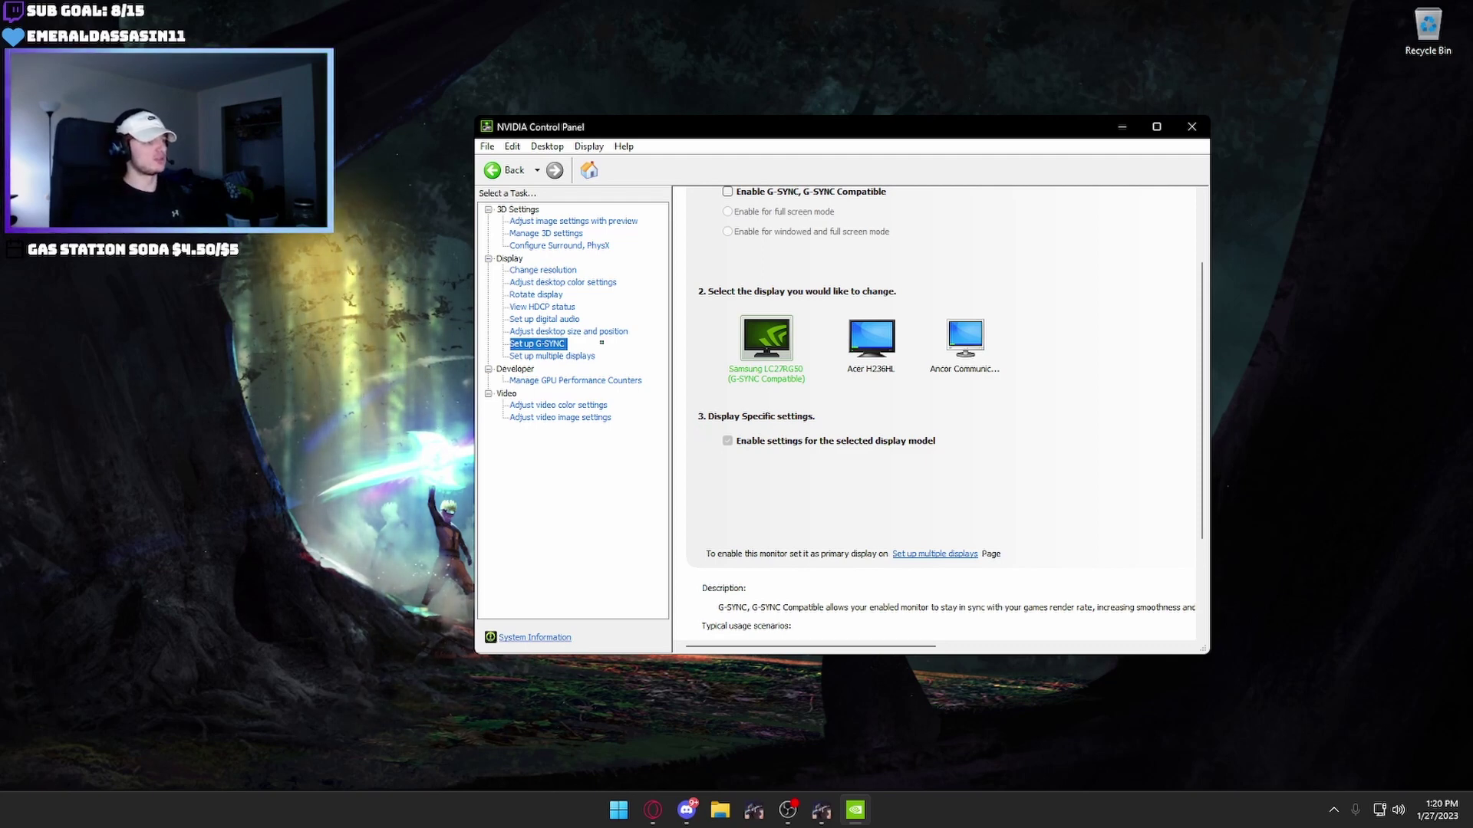
click(552, 356)
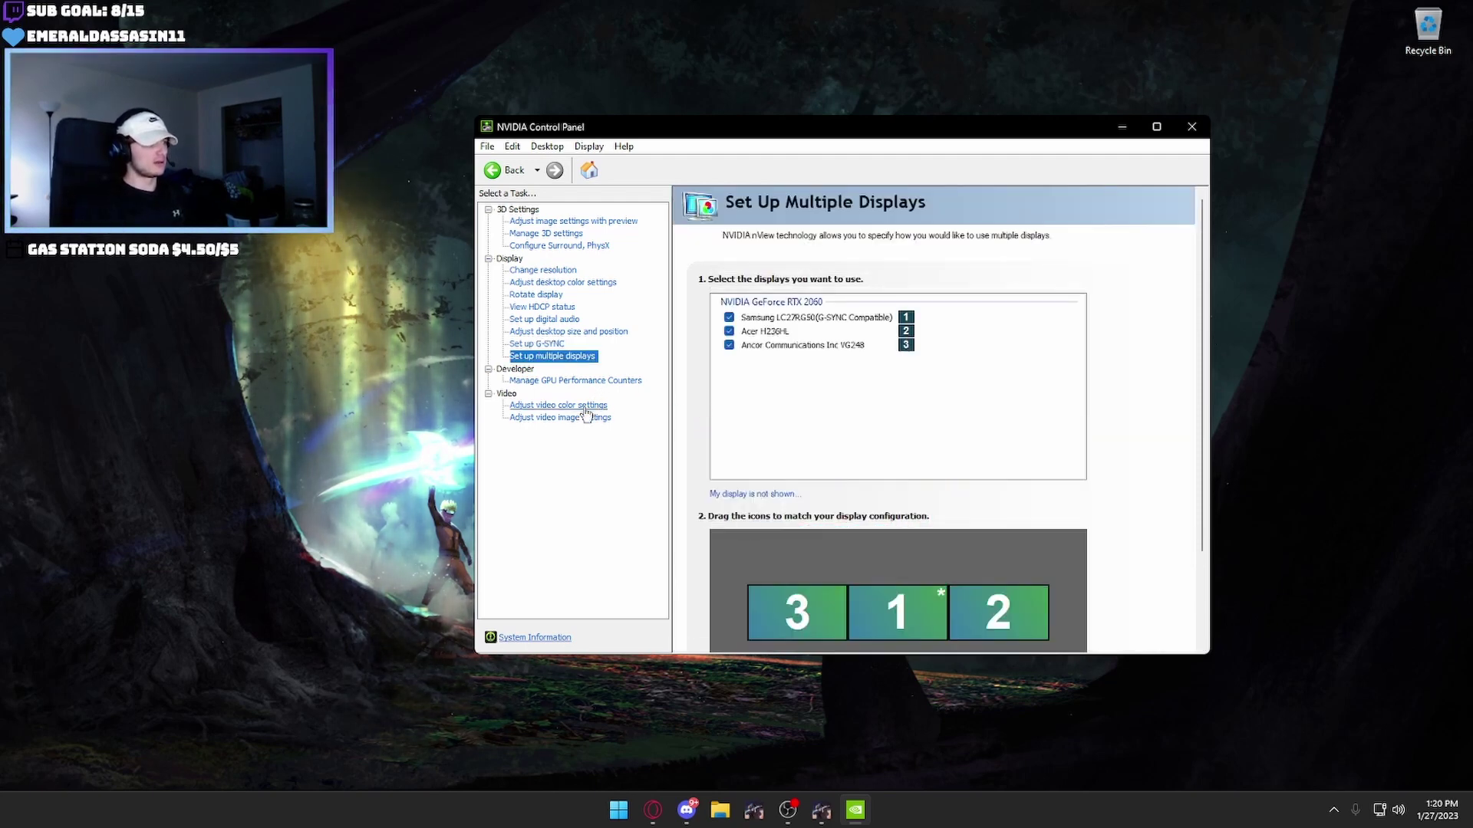
click(597, 406)
click(588, 418)
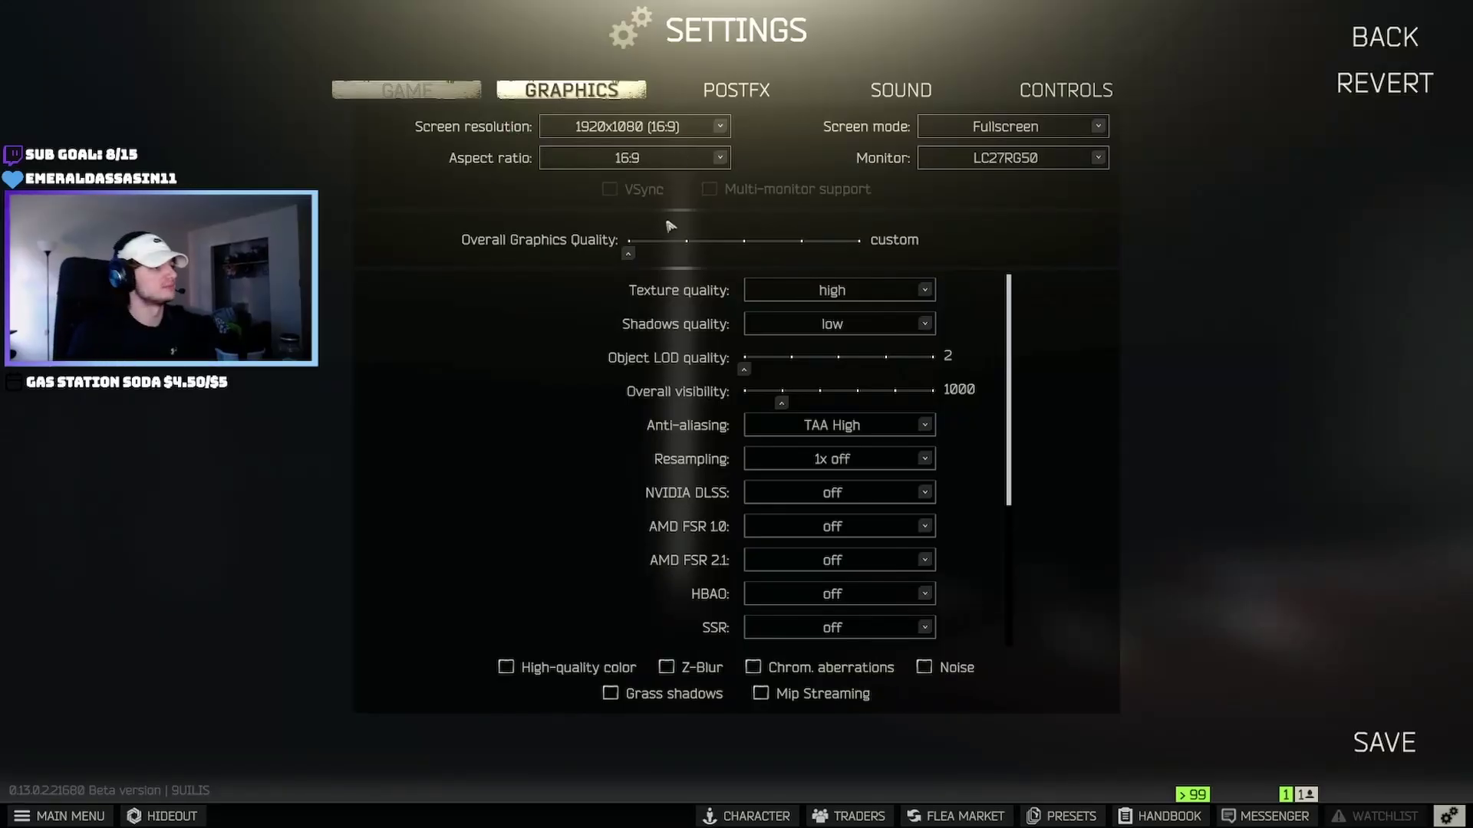
- Switch to Escape from Tarkov's settings and view the aspect ratio choices and the general game options
click(576, 152)
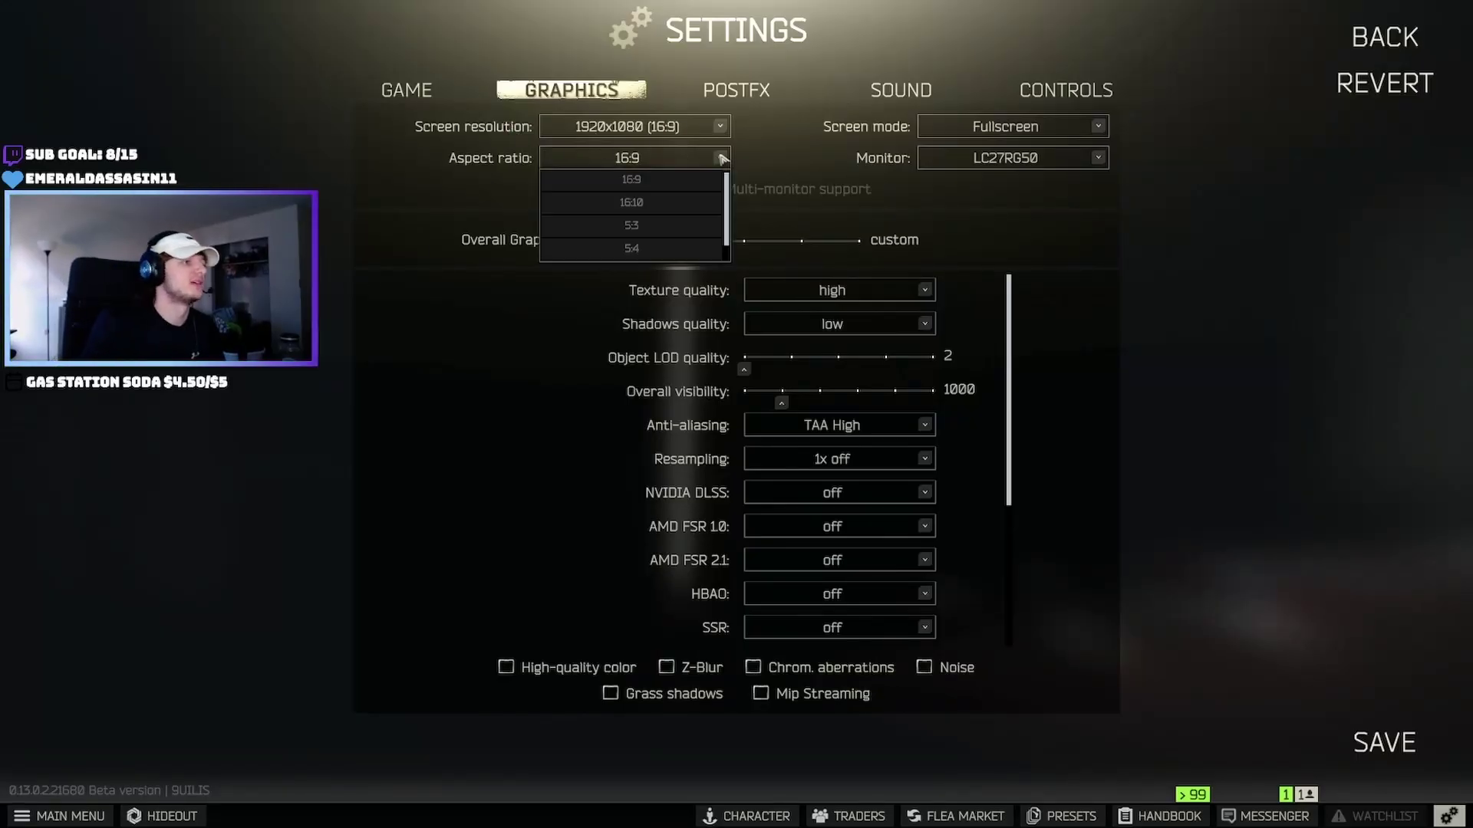
click(652, 154)
click(407, 90)
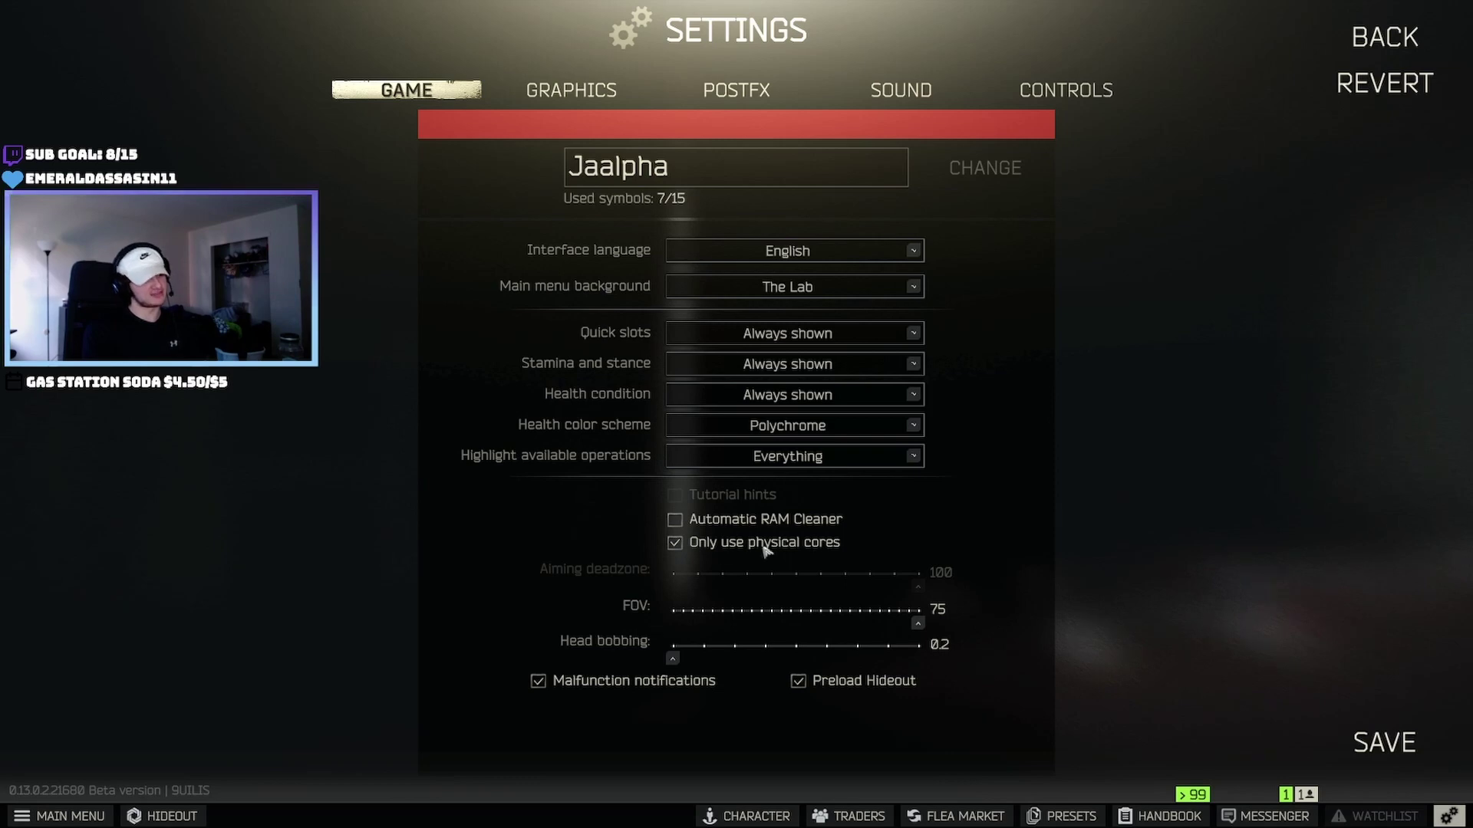
- Return to the graphics settings, check the screen resolution and select the 16:9 aspect ratio
click(568, 92)
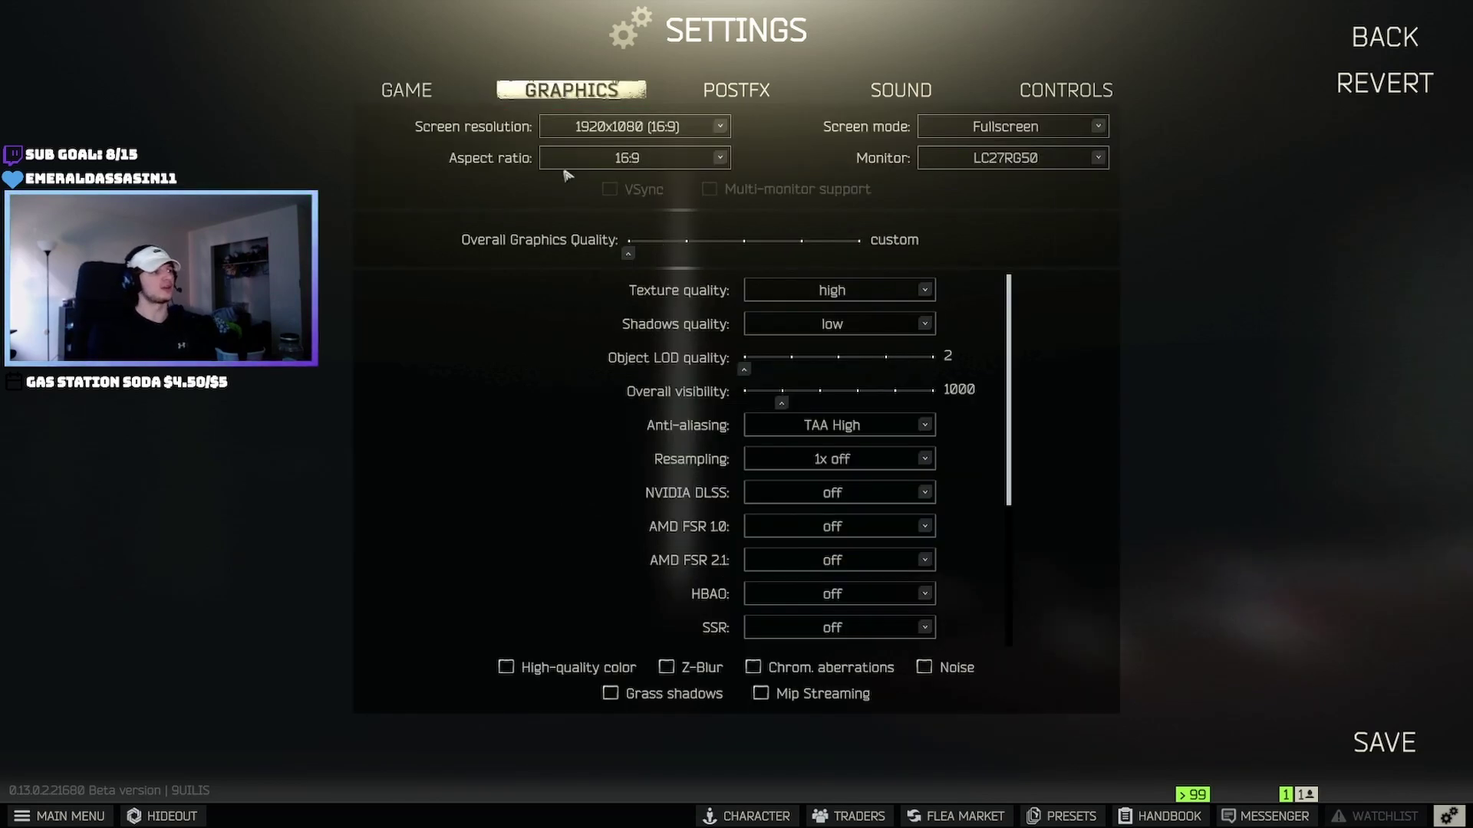
click(673, 134)
click(678, 135)
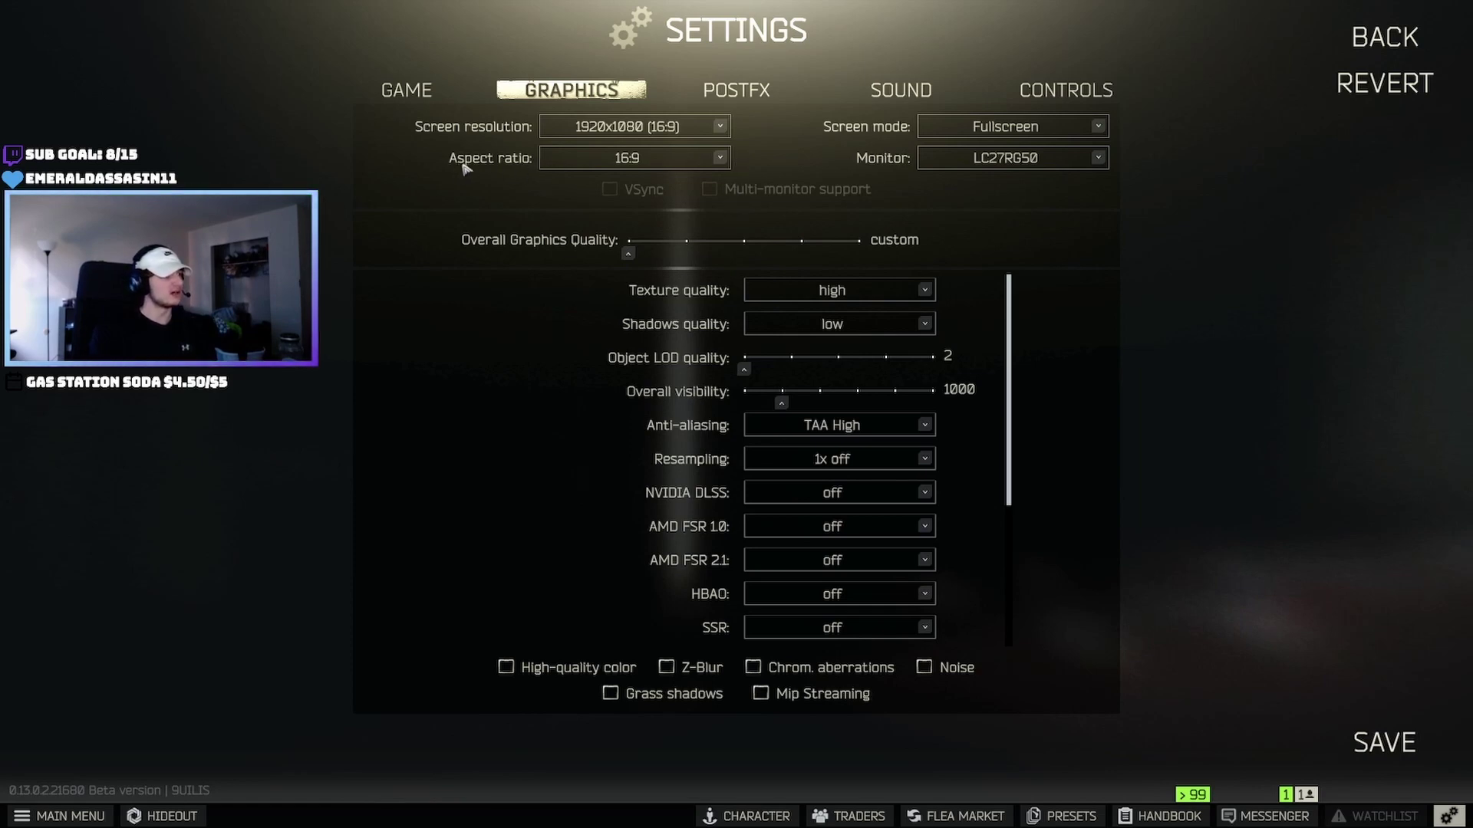
click(719, 158)
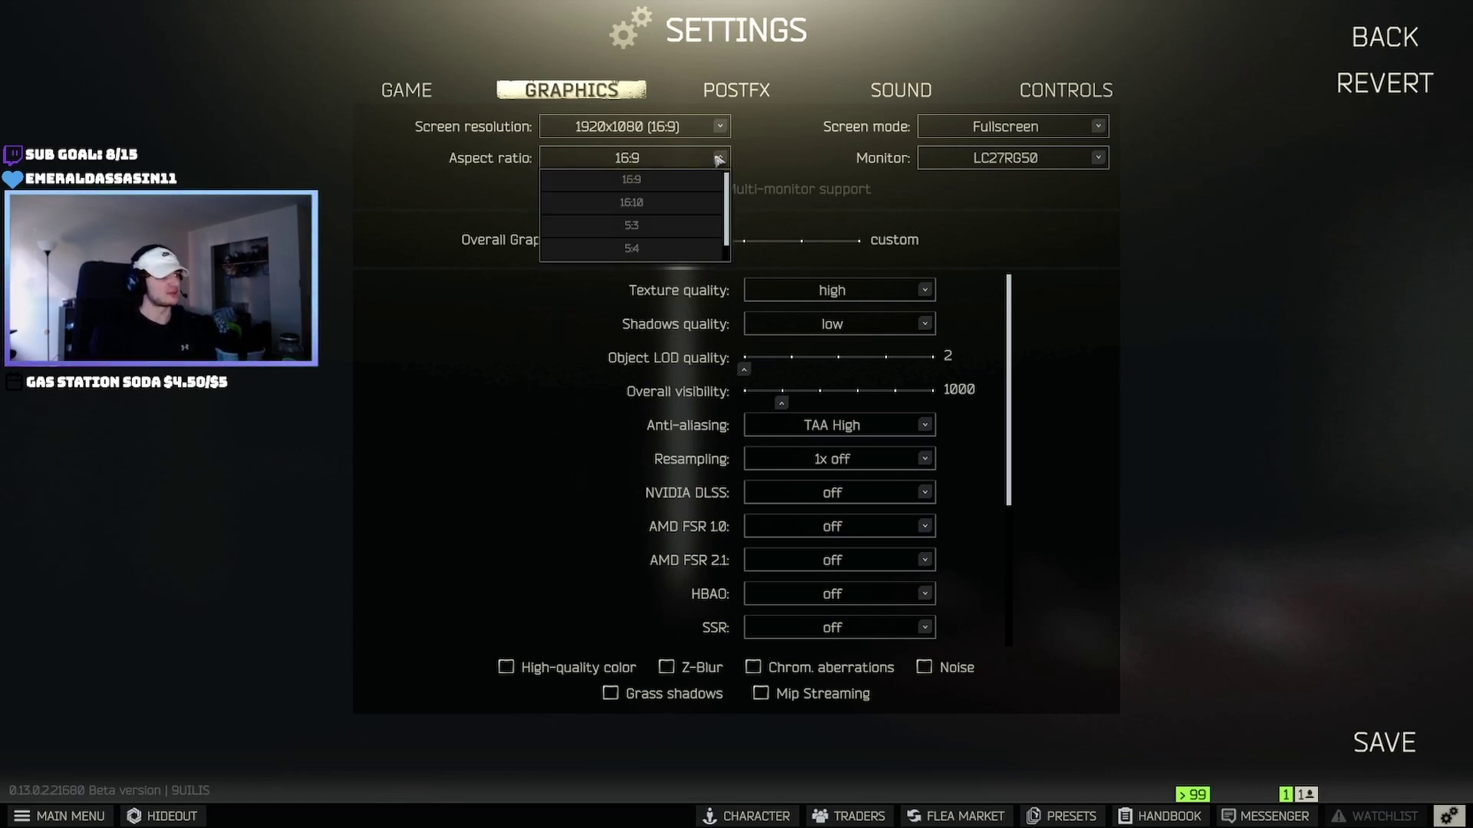
click(599, 181)
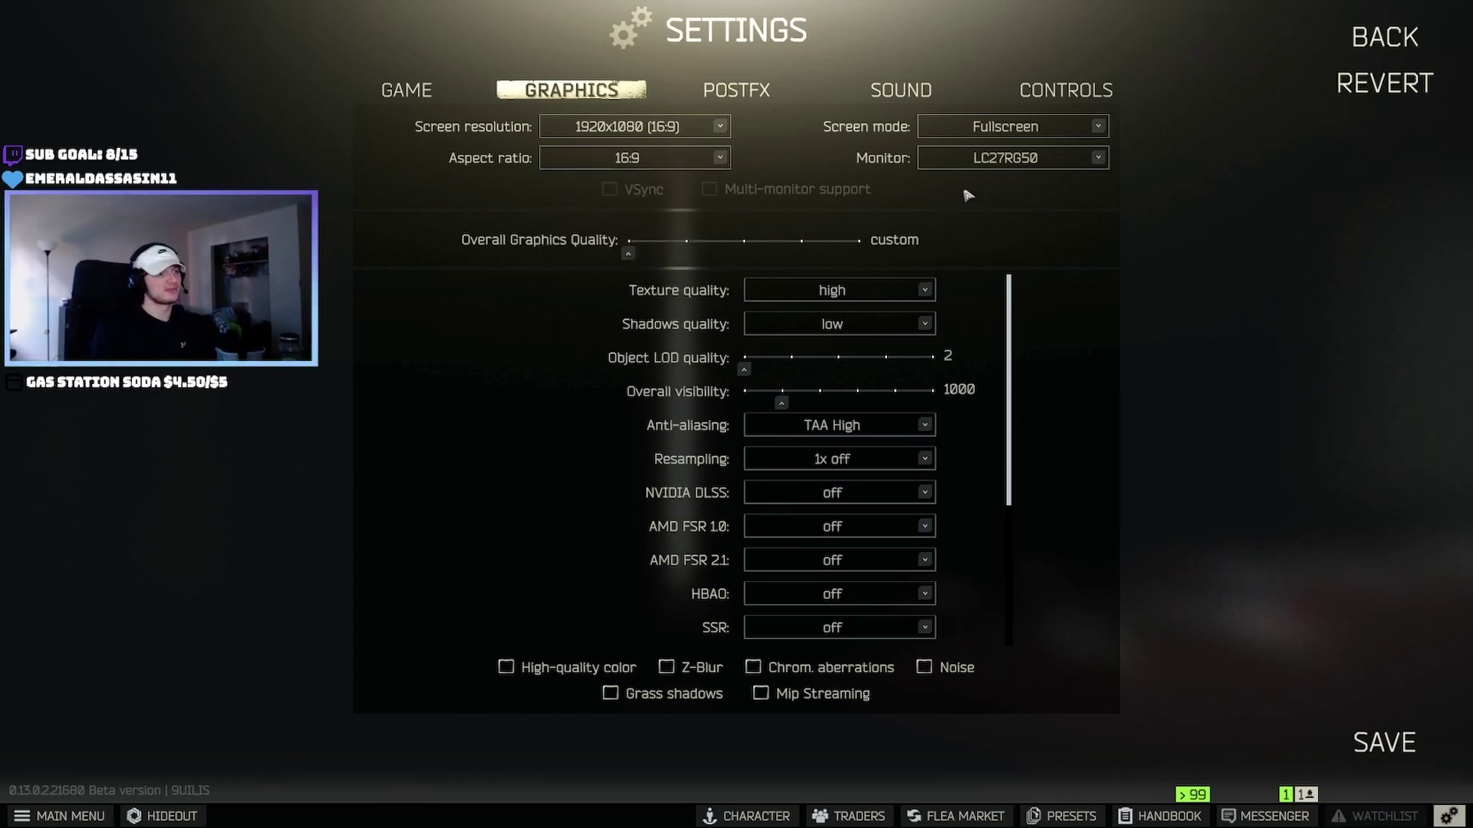
- Go through the low, medium and high texture quality options and keep the texture quality at high
scroll(556, 330, down, 3)
scroll(557, 330, up, 3)
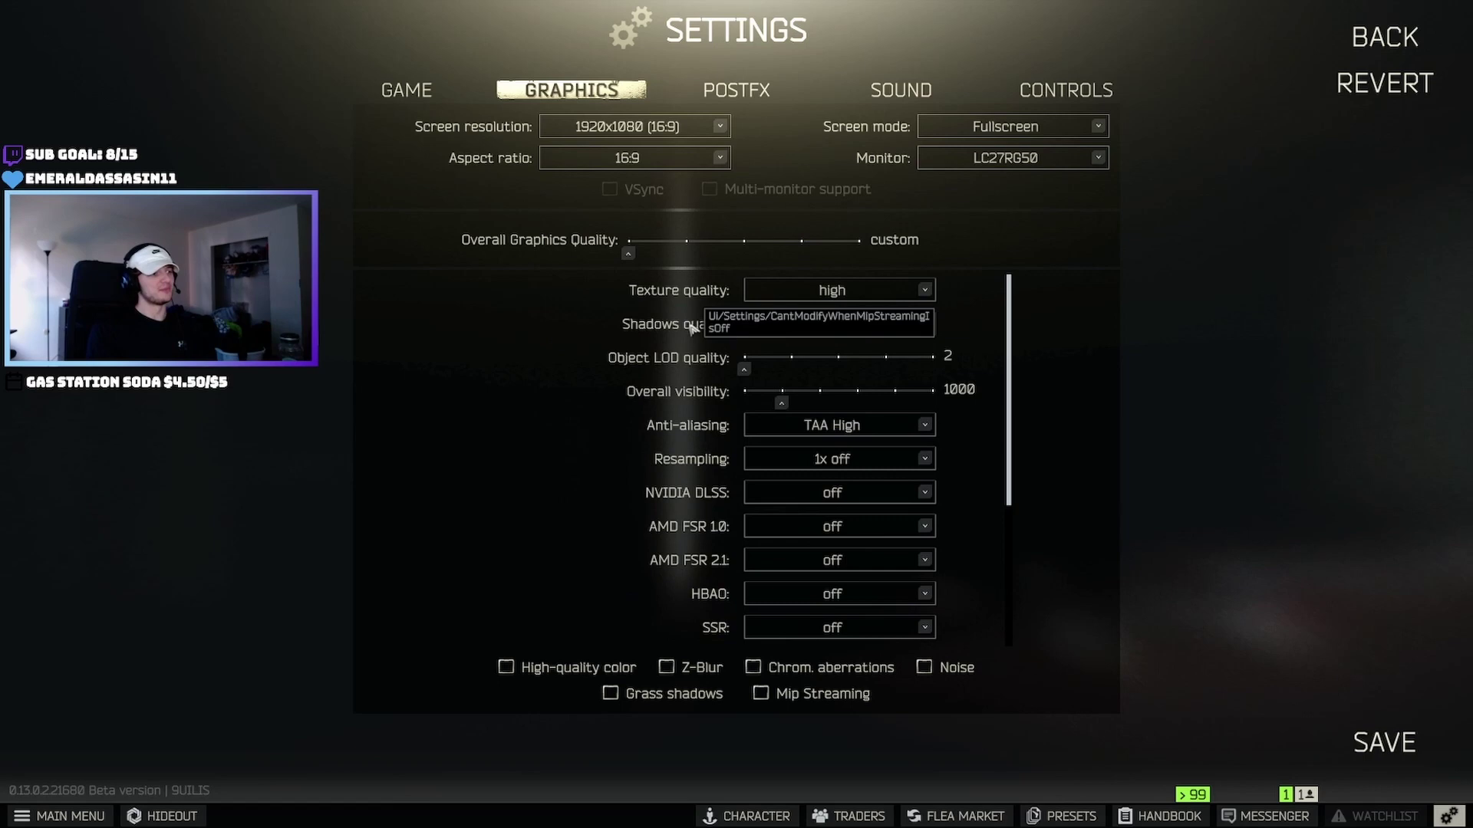
click(926, 292)
click(927, 291)
click(926, 291)
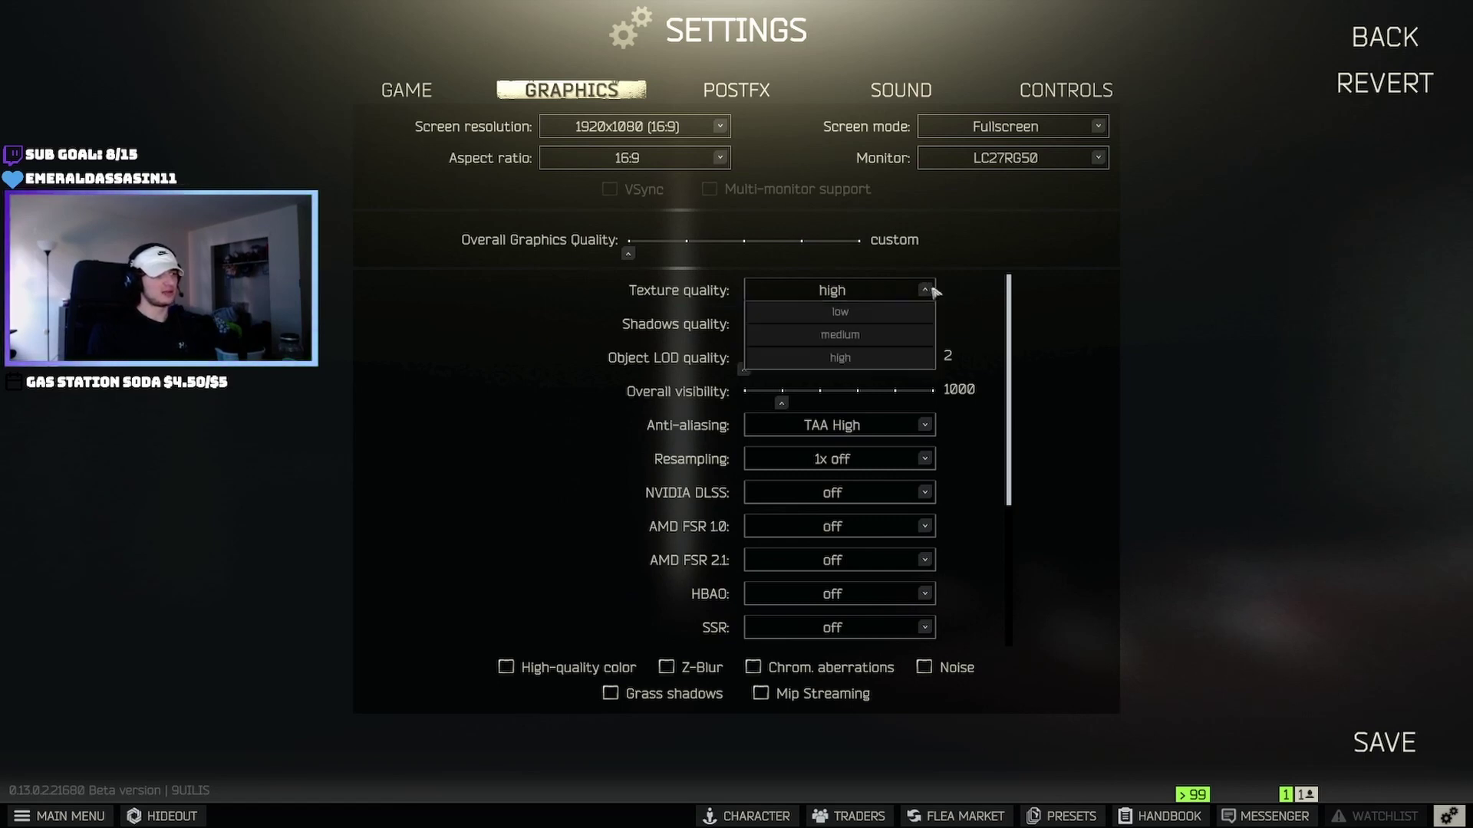
click(926, 292)
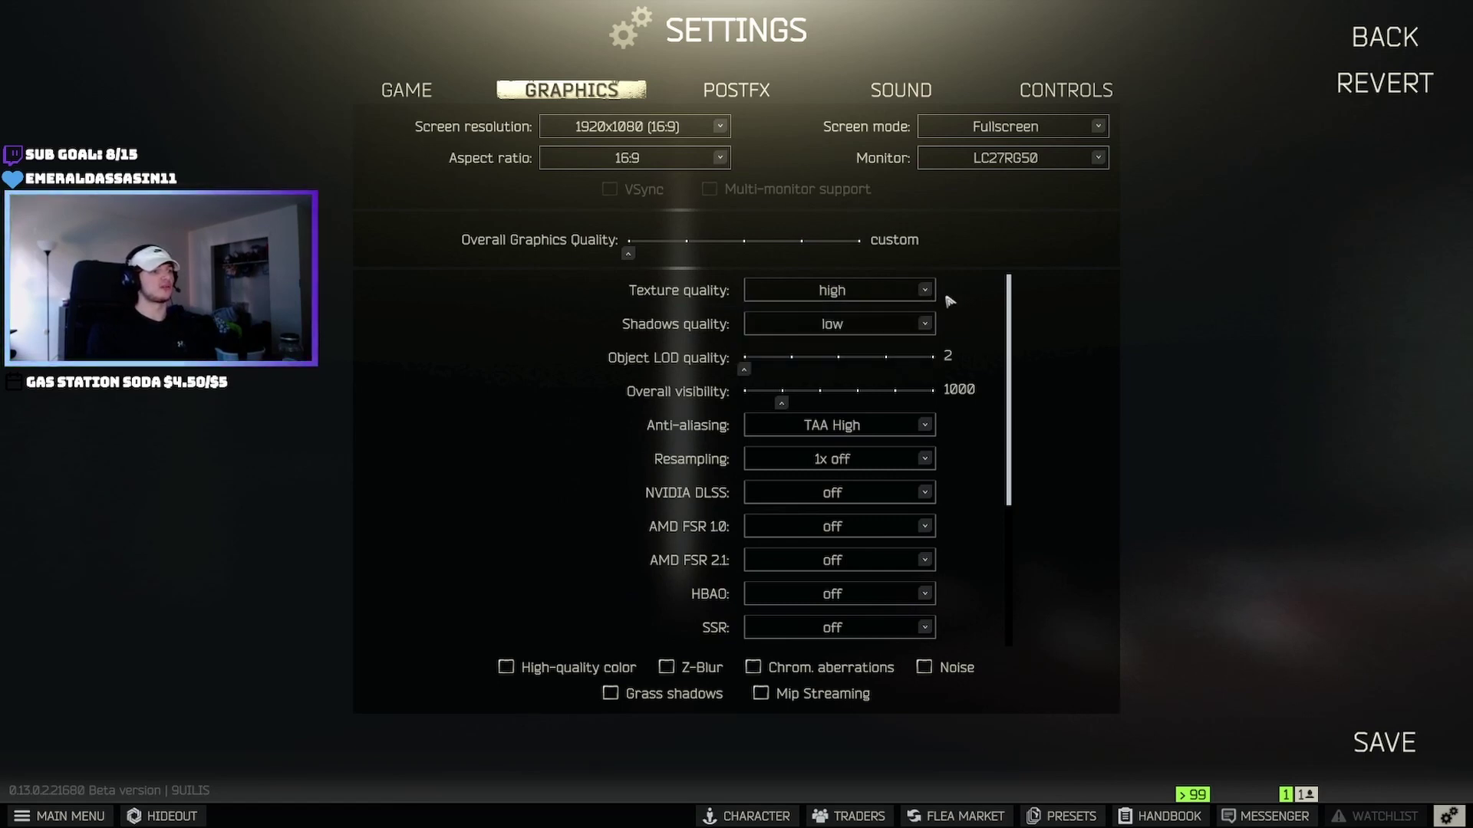
click(925, 291)
click(884, 341)
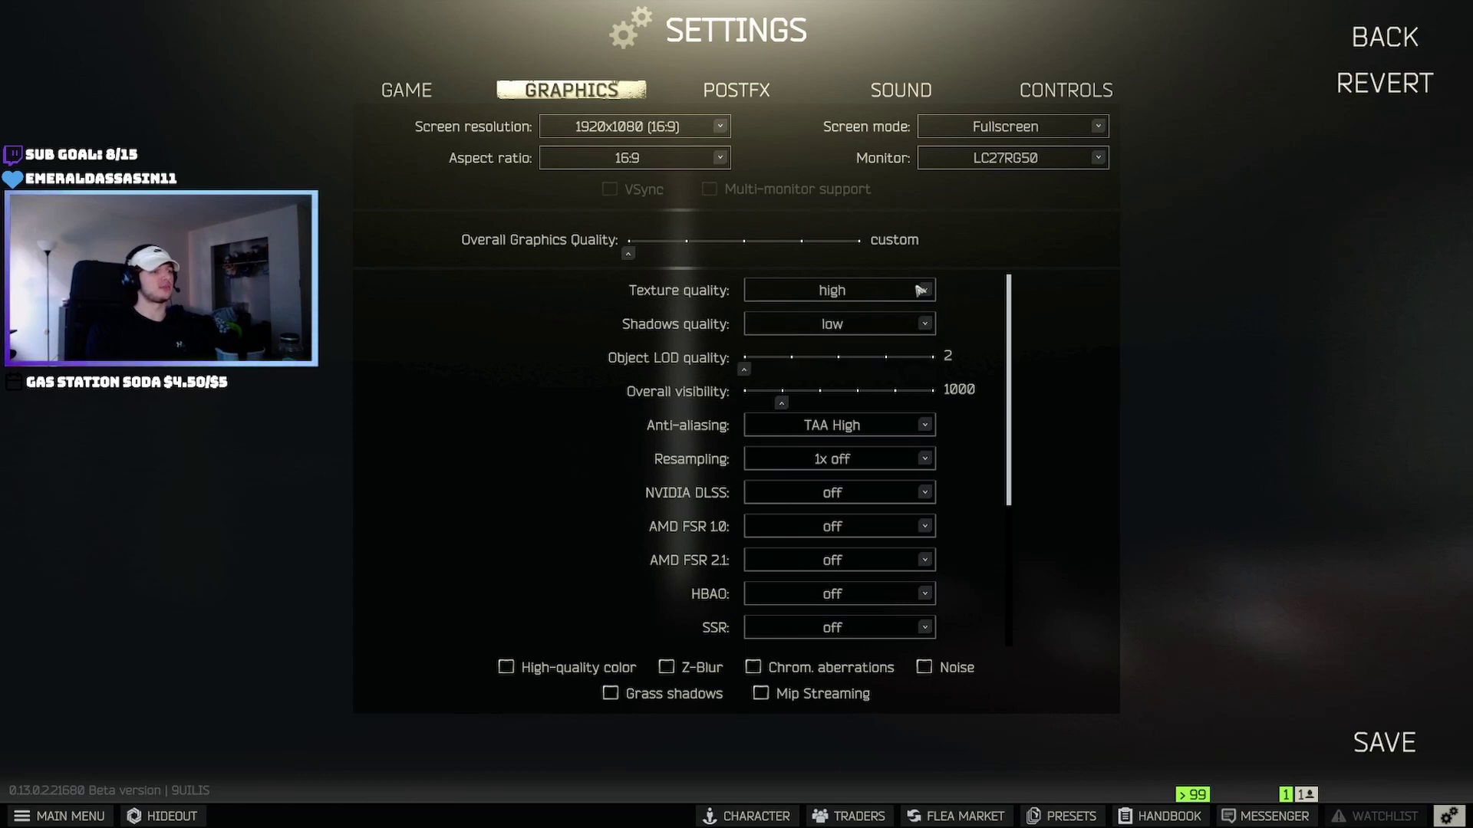
click(921, 296)
click(902, 316)
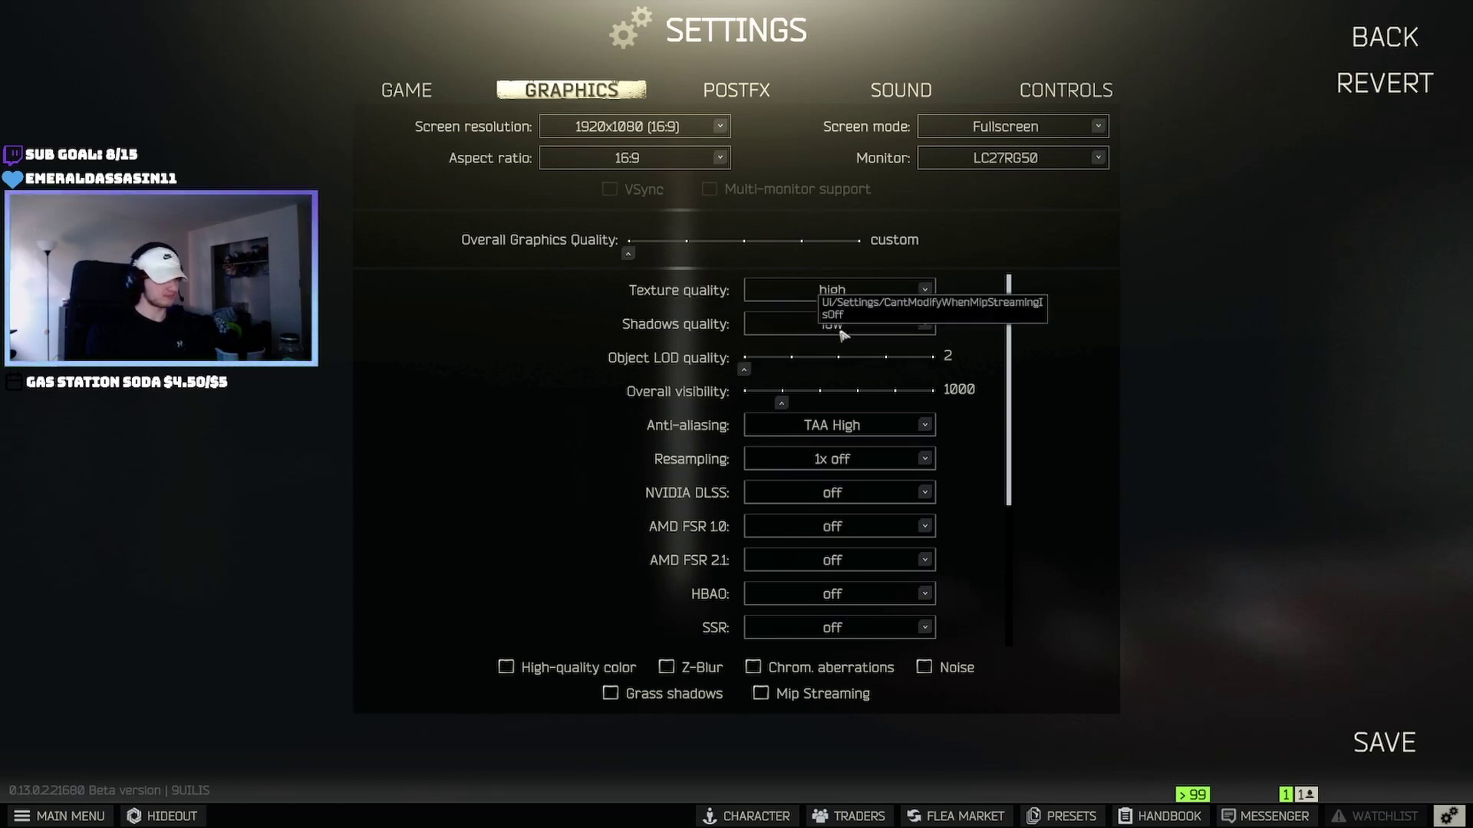
- Check the shadows quality options, keeping object LOD quality at 2 and overall visibility at 1000
click(927, 324)
click(929, 325)
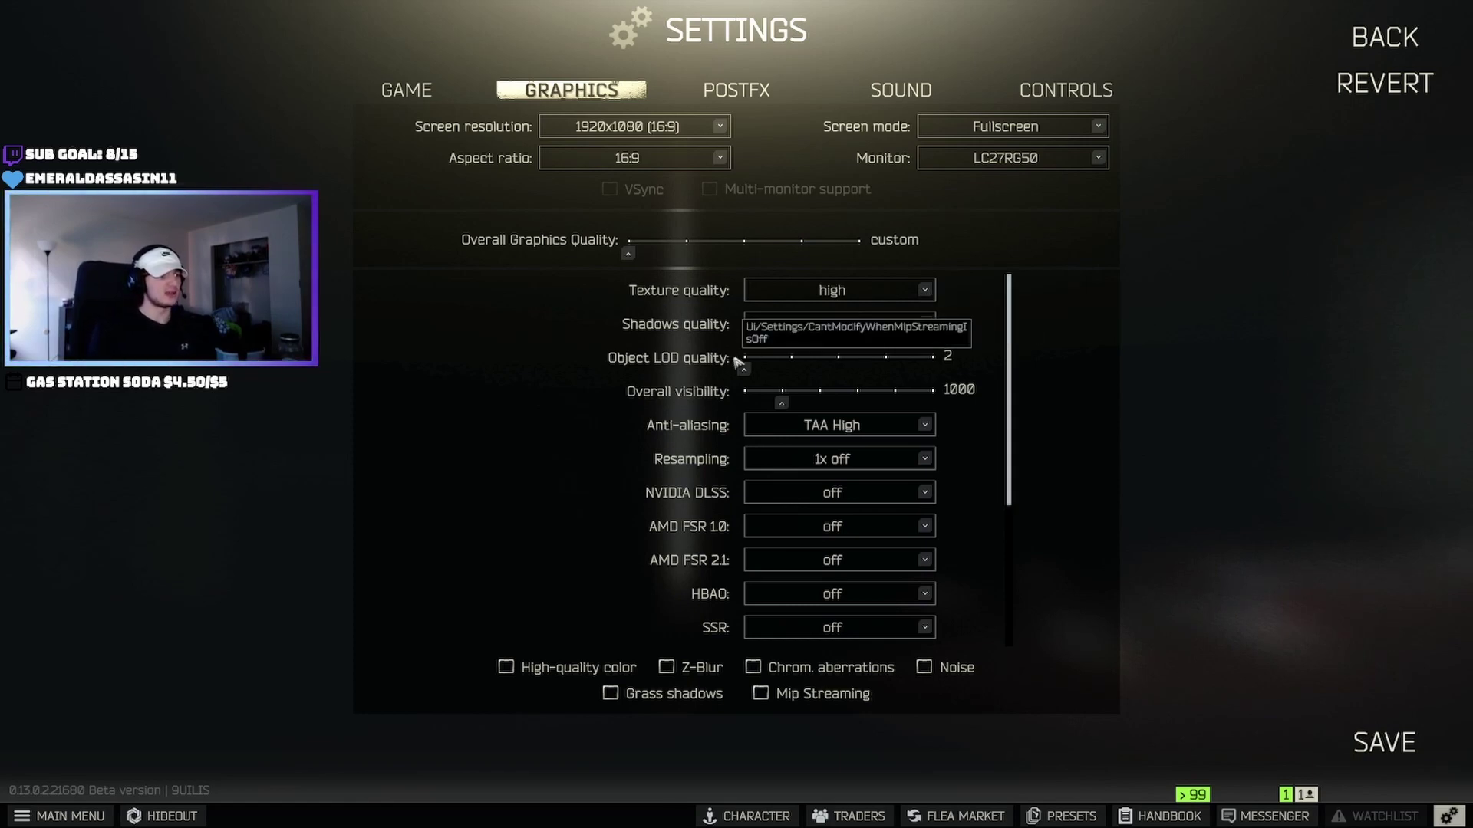
mouse_move(746, 374)
mouse_down()
mouse_move(794, 371)
mouse_move(743, 373)
mouse_up()
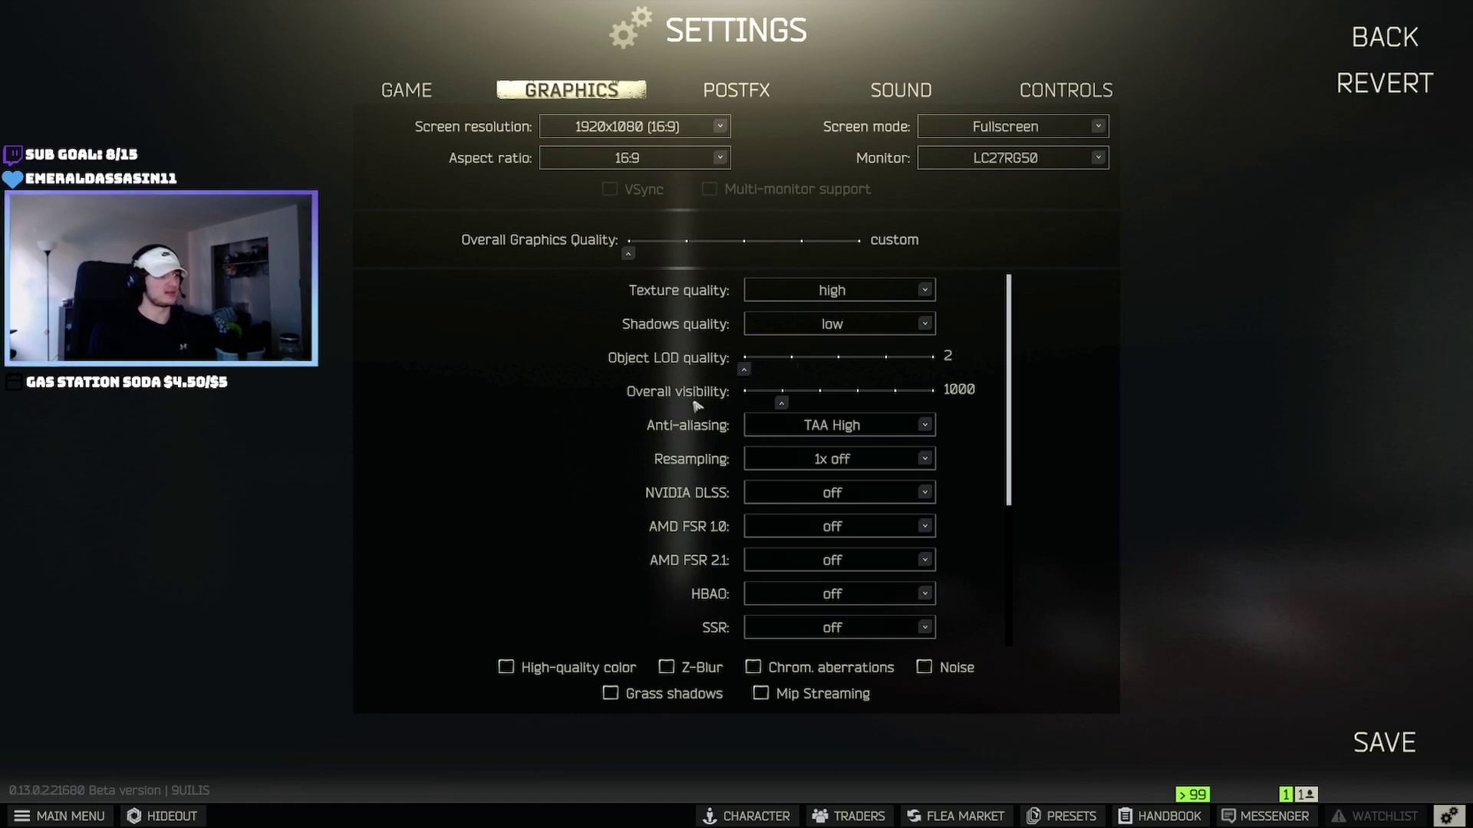
mouse_move(781, 403)
mouse_down()
mouse_move(961, 401)
mouse_move(755, 411)
mouse_move(960, 405)
mouse_move(783, 407)
mouse_up()
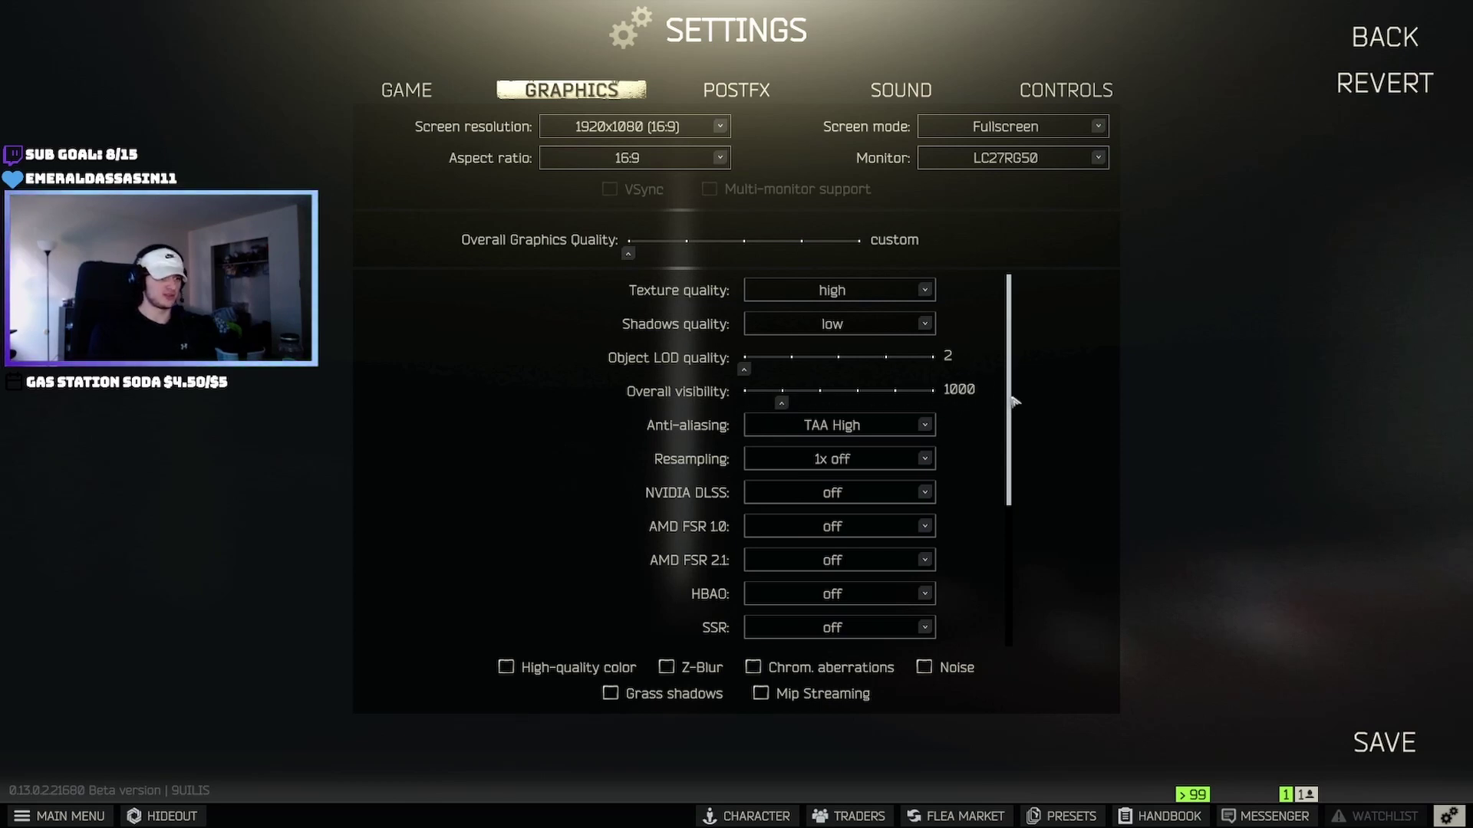
- Select TAA High for anti-aliasing in the graphics settings
drag(1011, 400, 1013, 418)
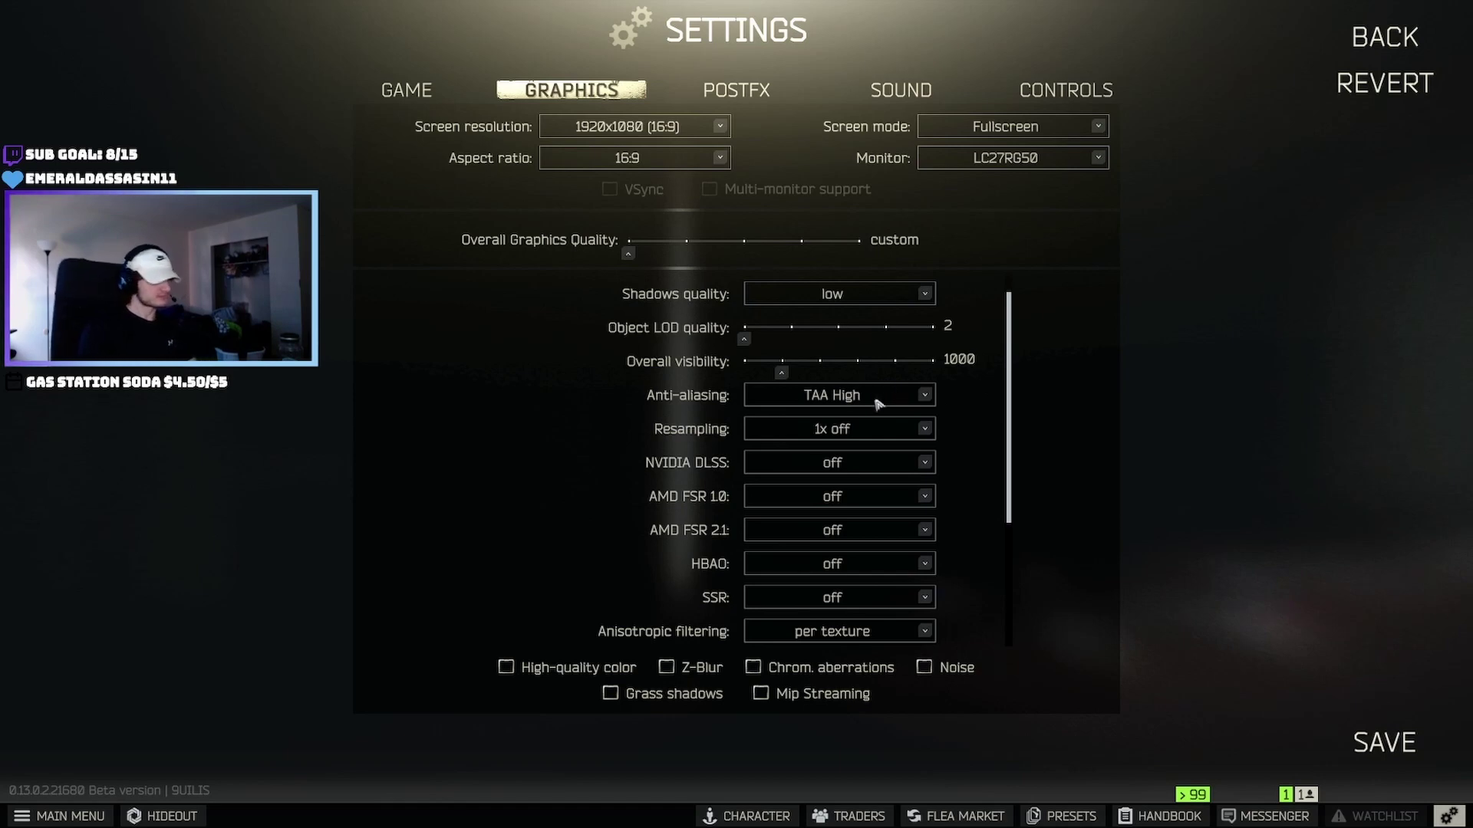
click(916, 398)
click(867, 490)
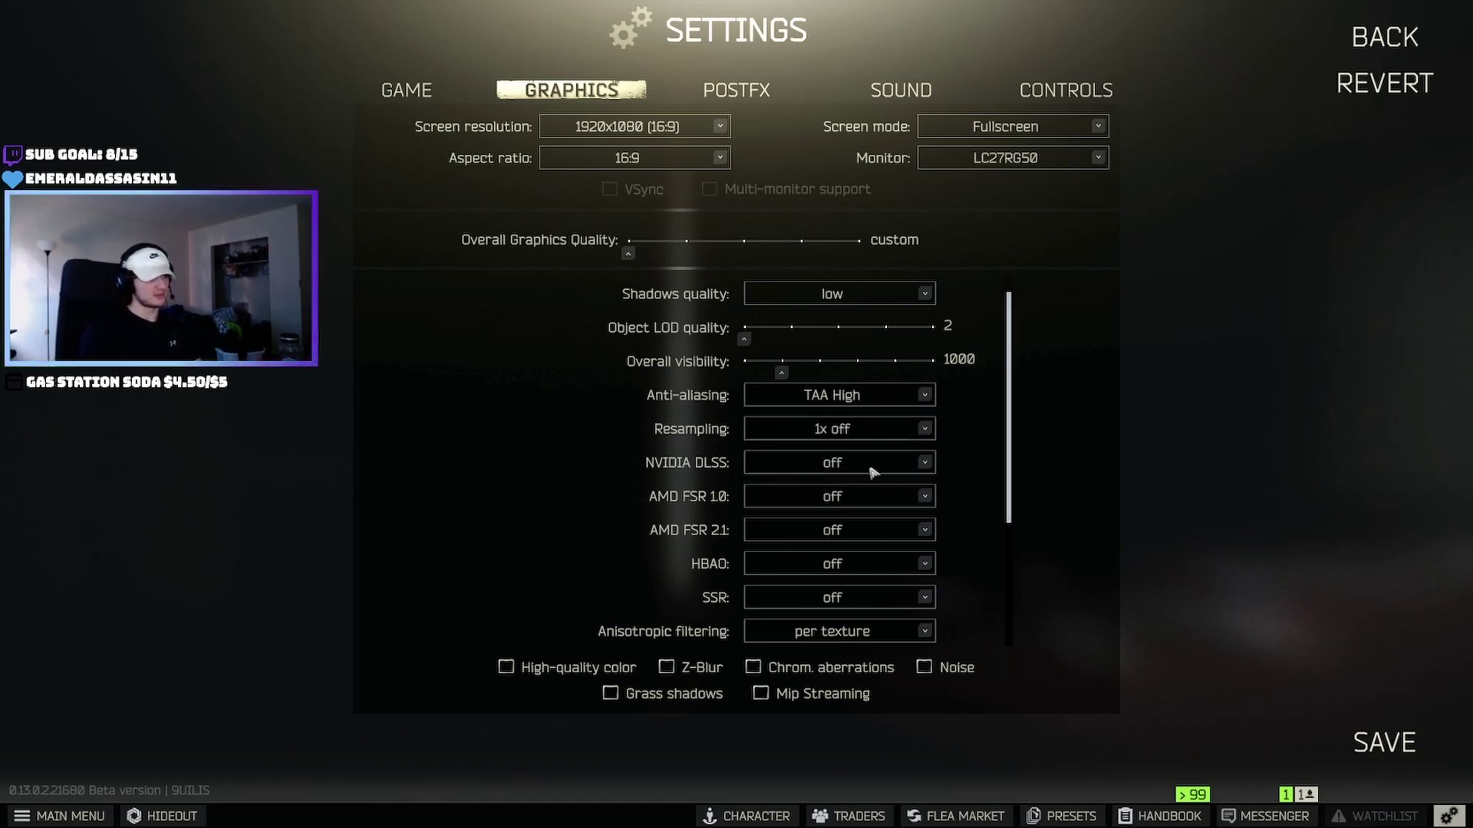
click(927, 397)
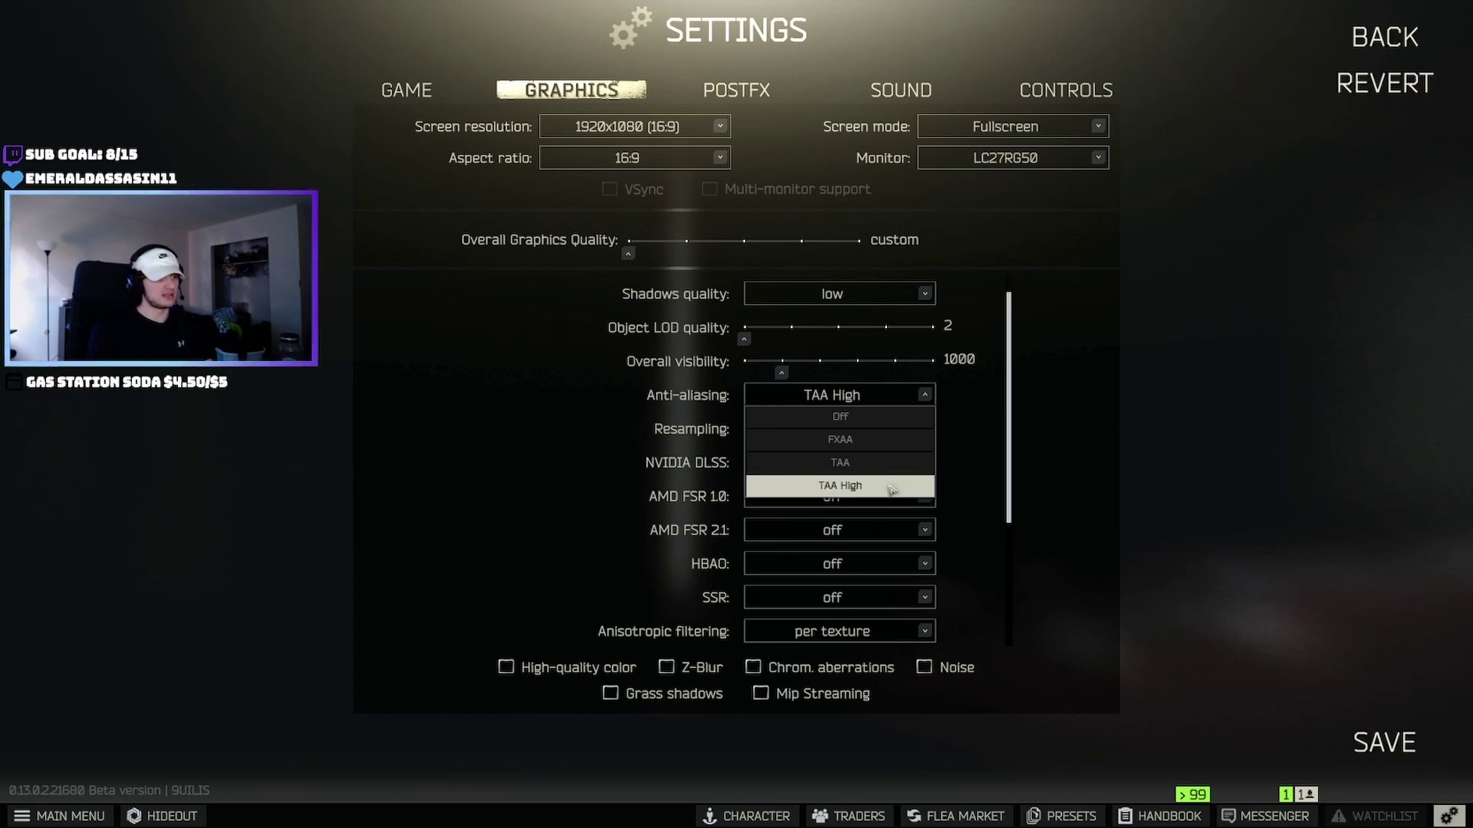
click(892, 489)
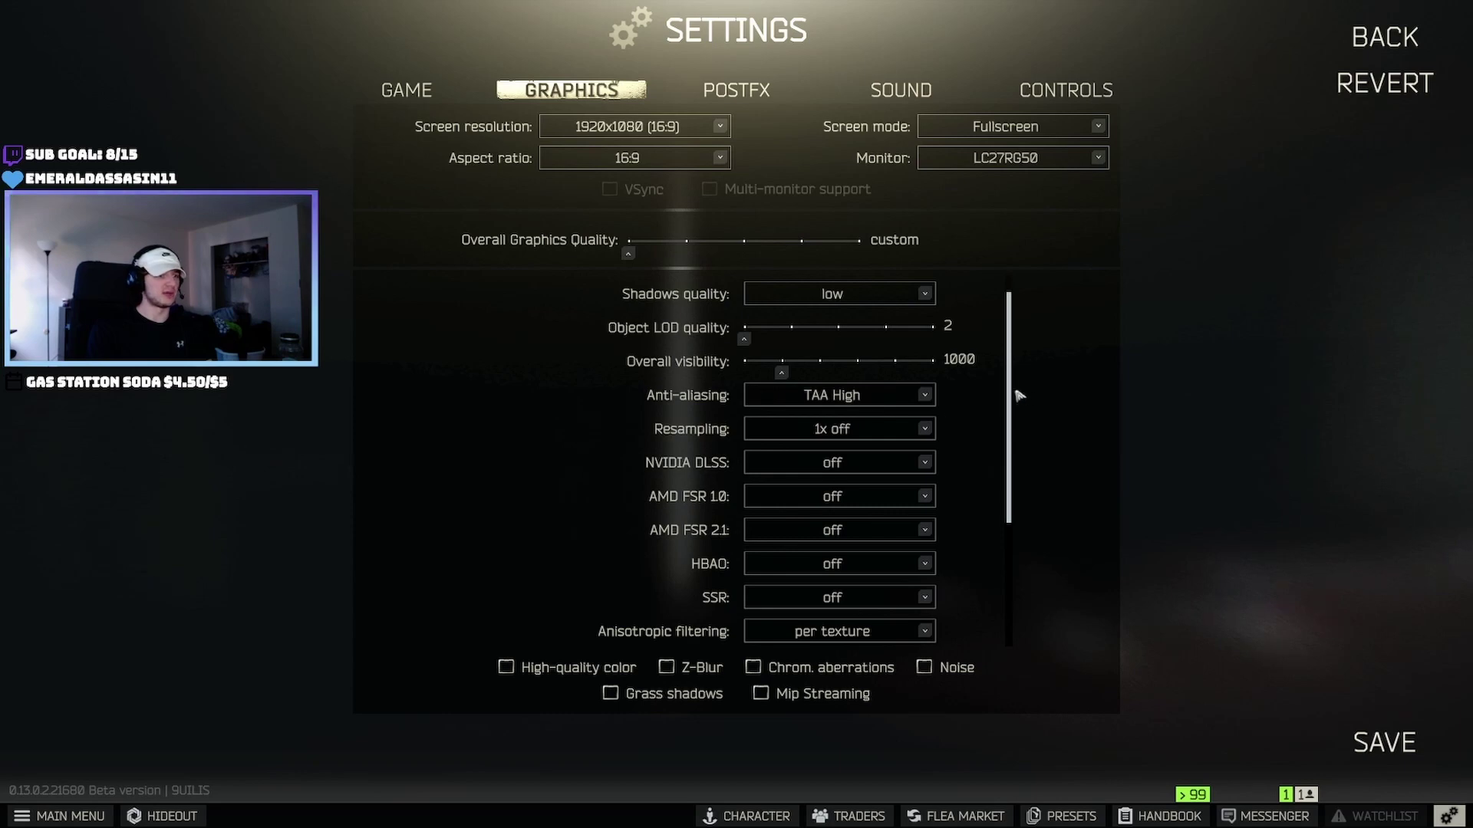
- Select per texture for anisotropic filtering
drag(1010, 390, 1008, 439)
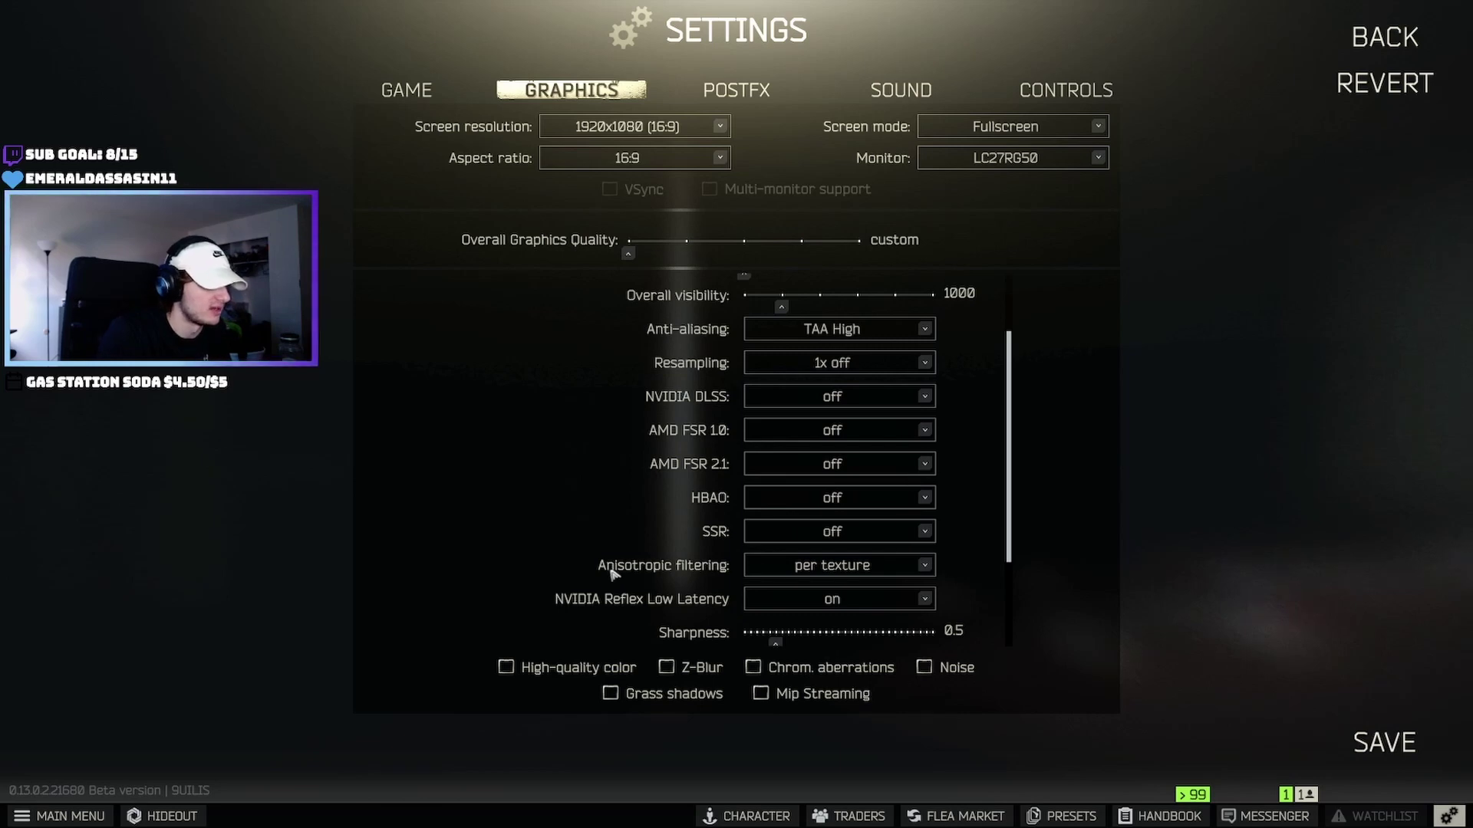
click(915, 571)
click(834, 613)
- Bring up the NVIDIA Reflex Low Latency options and turn on the frame rate display with the console command FPS 1
drag(1010, 509, 1010, 535)
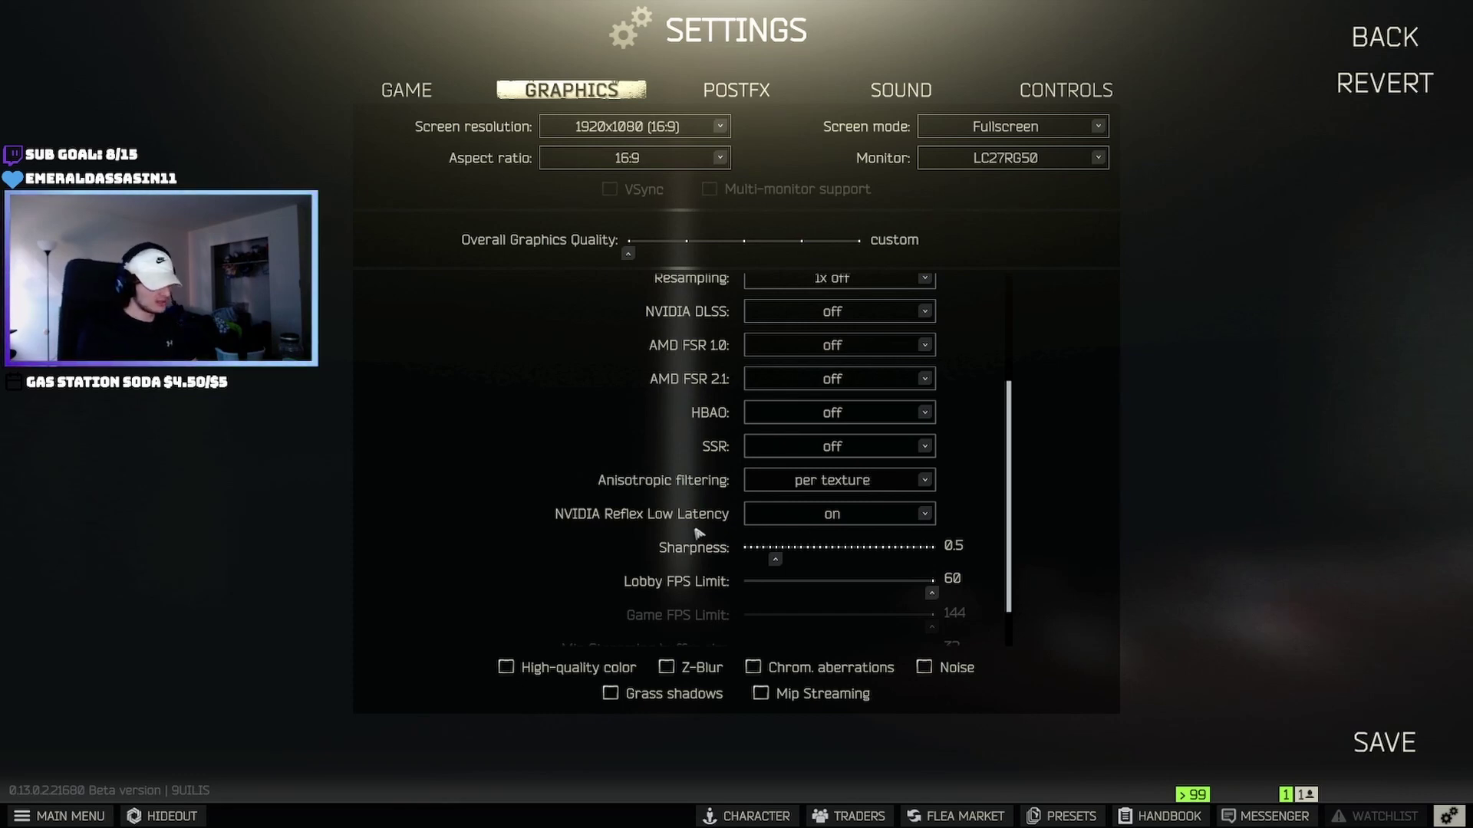
click(879, 517)
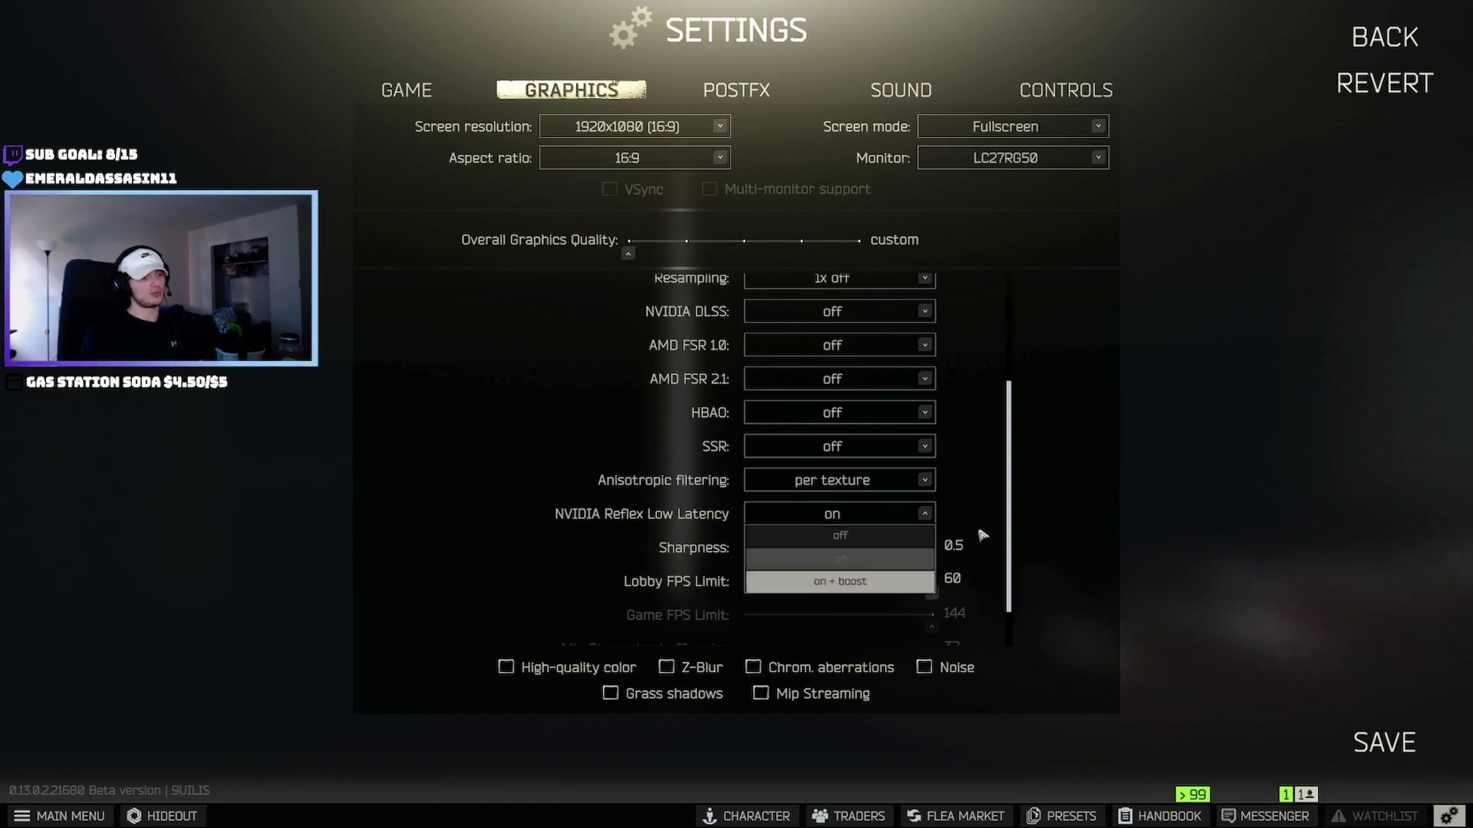
key(grave)
text(FPS)
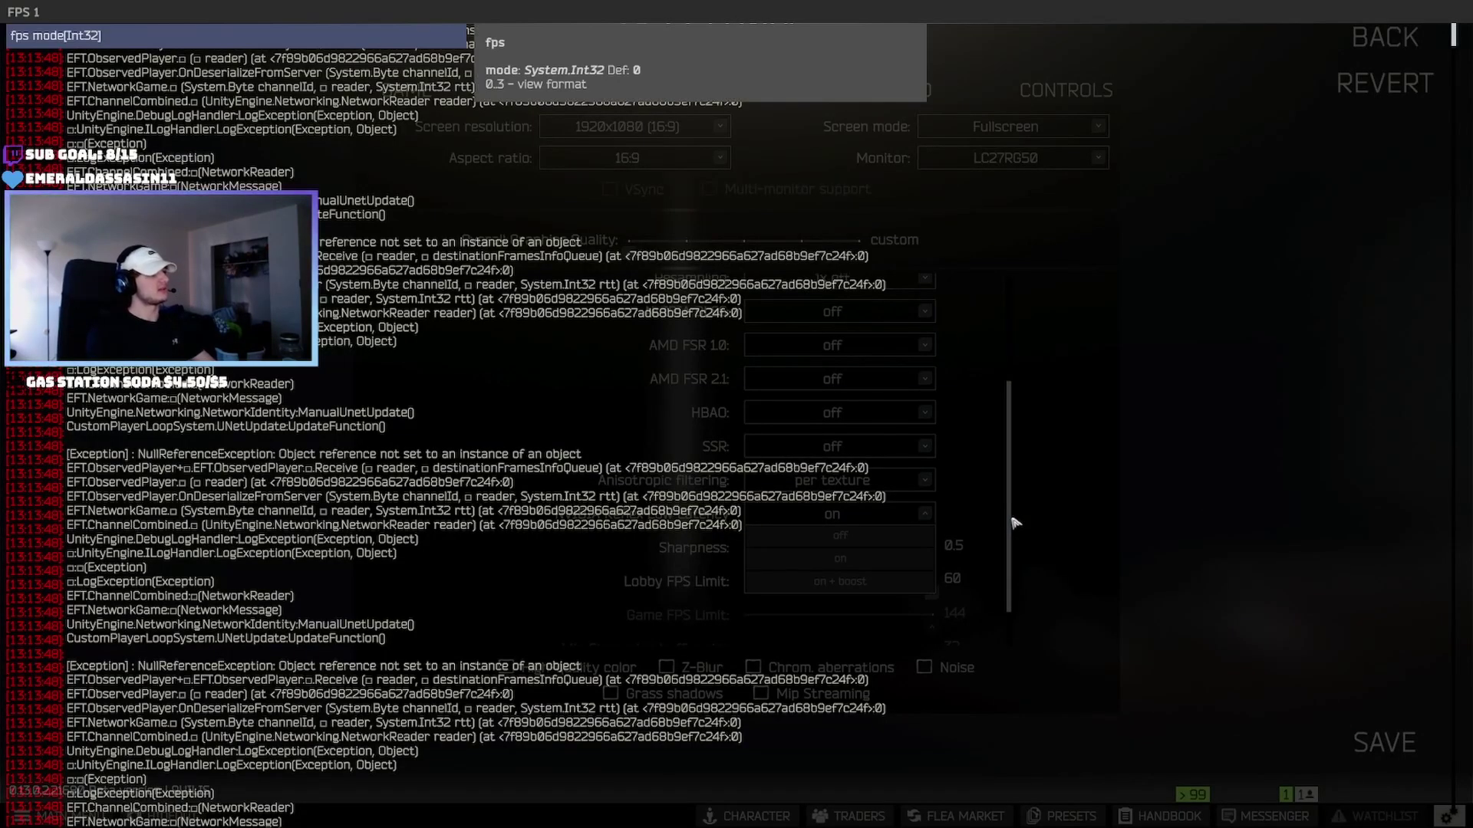
text( 1)
key(Return)
key(grave)
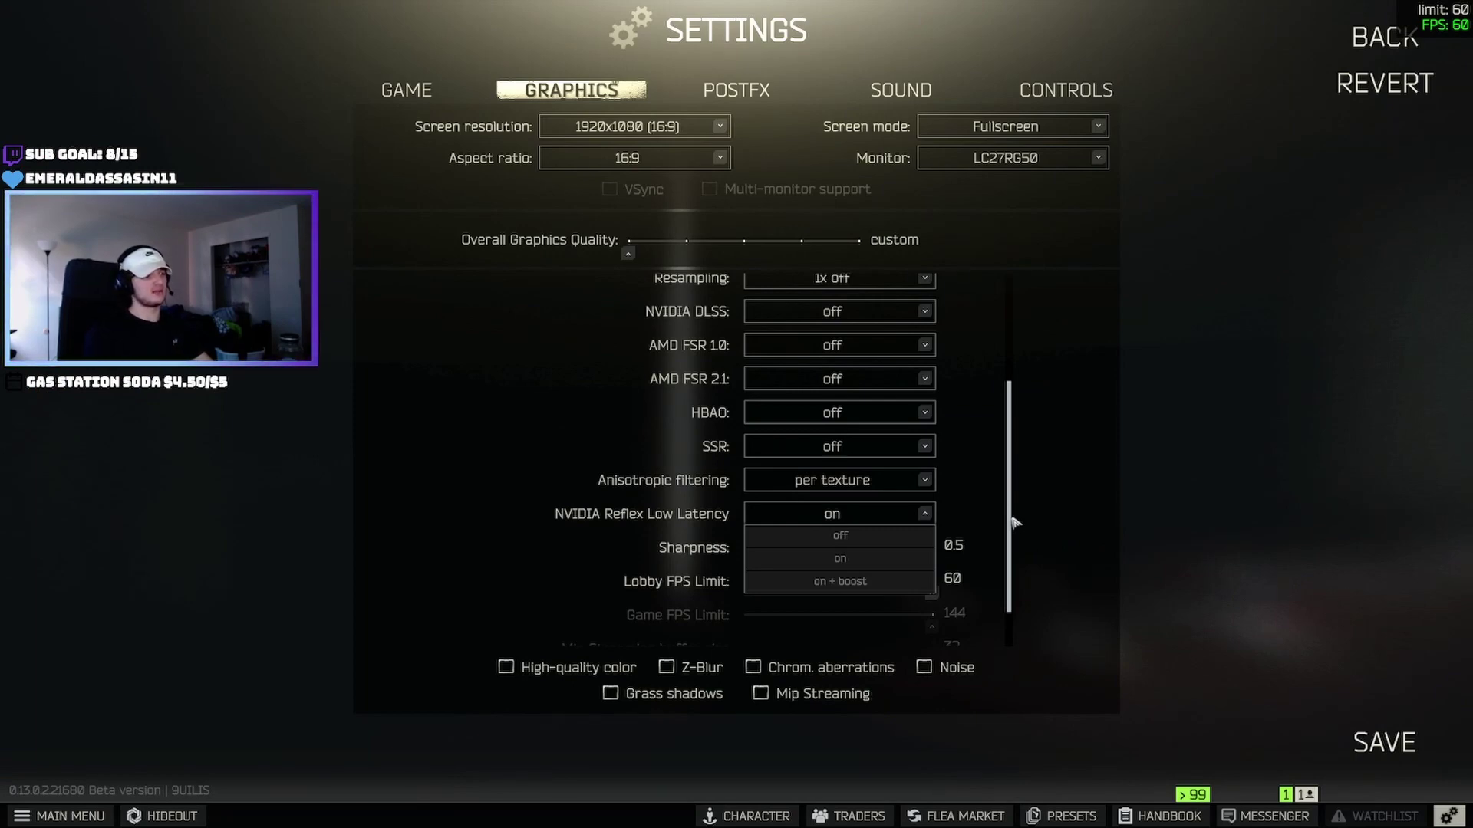
- Set NVIDIA Reflex Low Latency to on and turn off the frame rate display with the console command fps 0
click(840, 560)
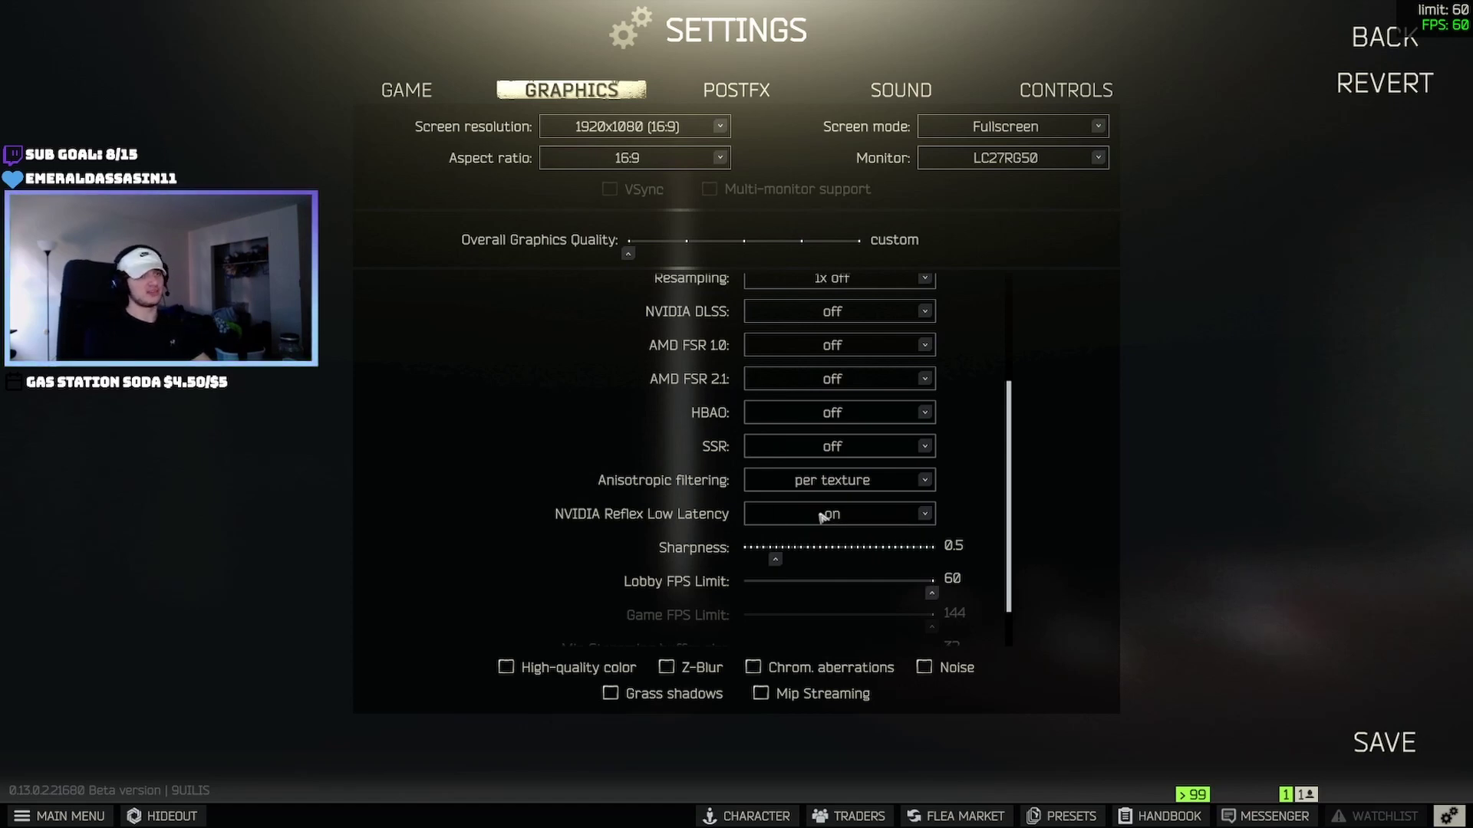
key(grave)
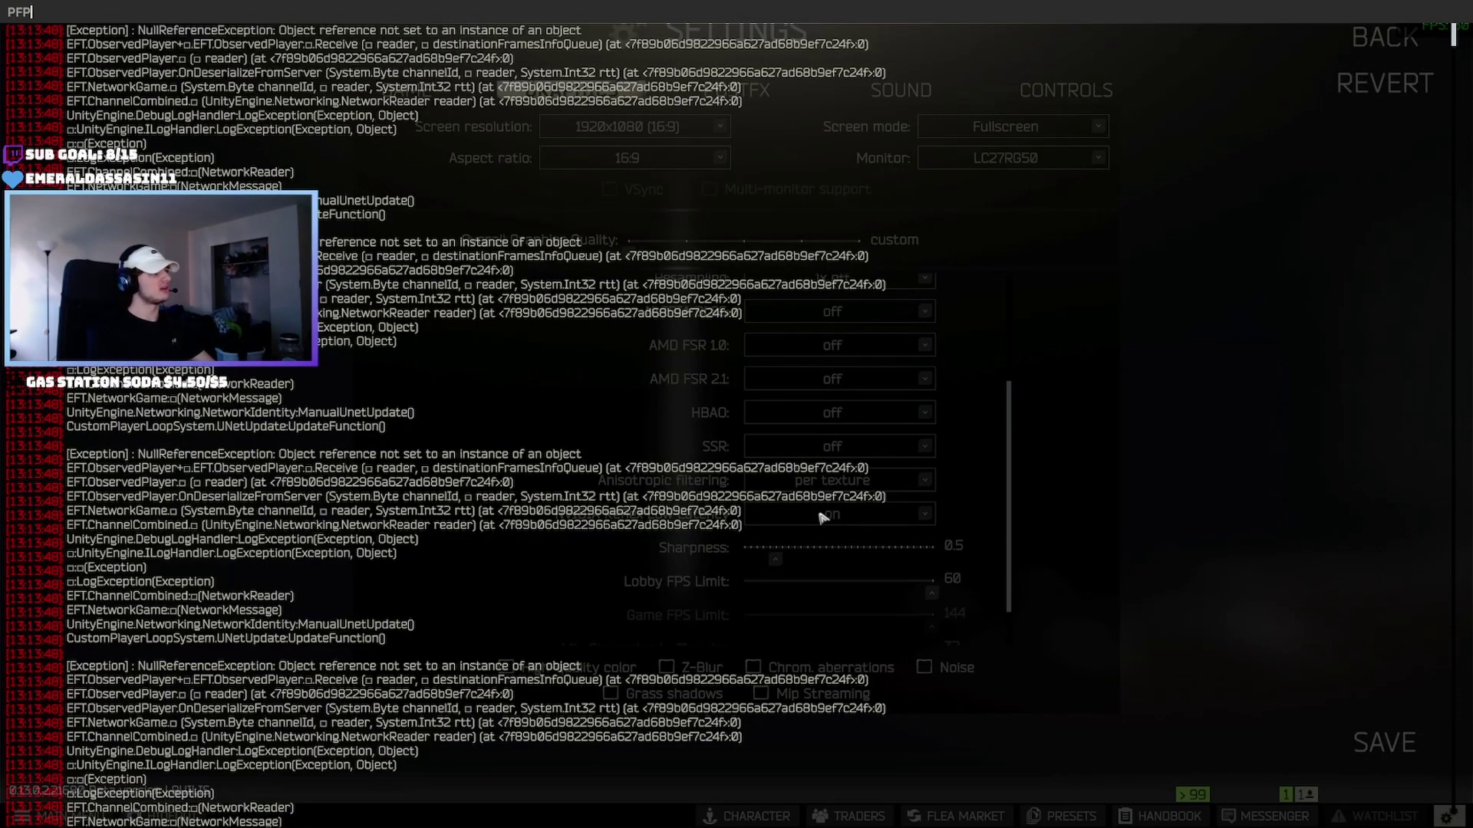
key(BackSpace)
key(BackSpace)
key(BackSpace)
key(BackSpace)
text(fps)
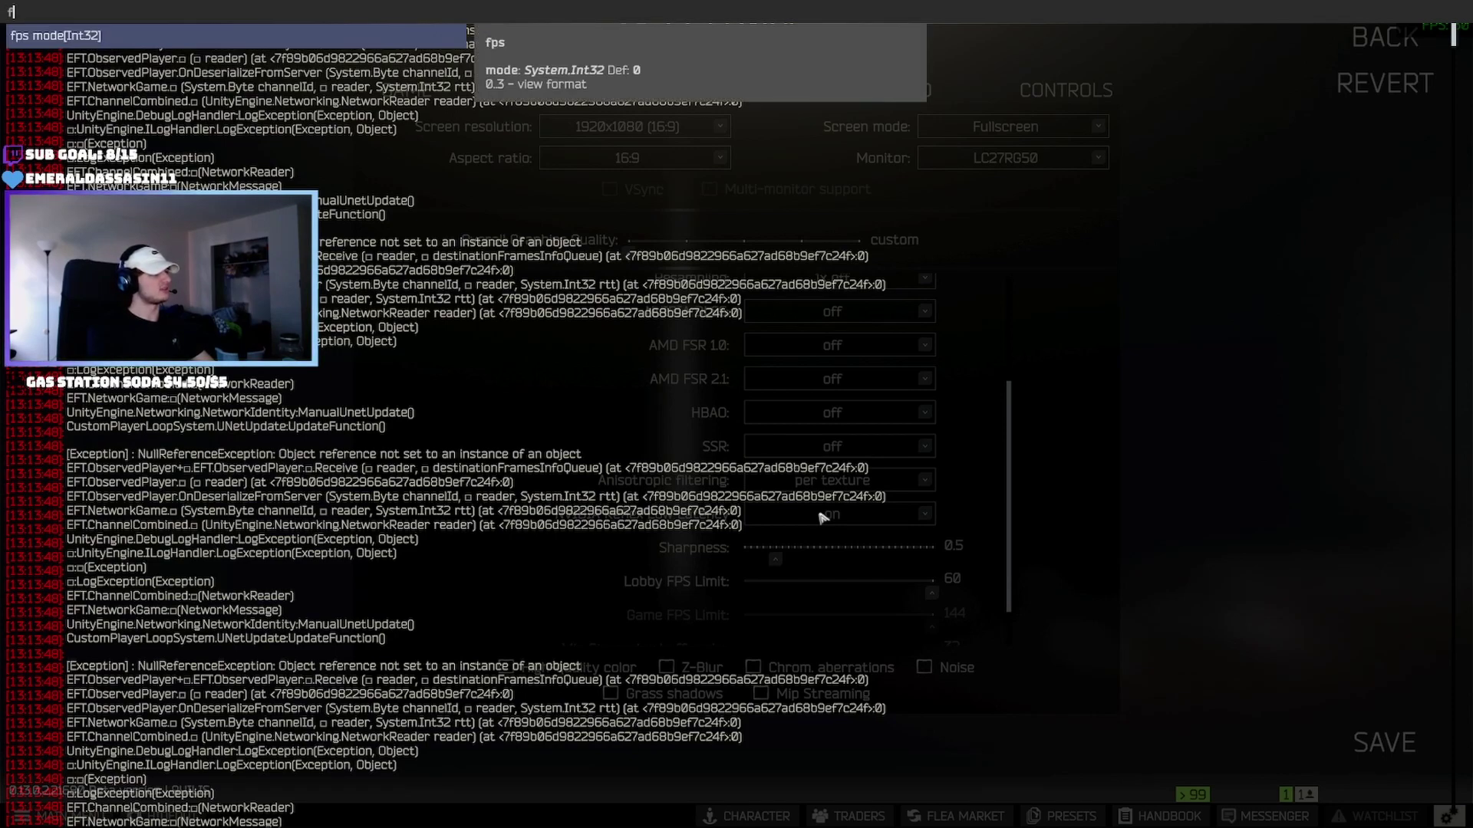
key(BackSpace)
key(BackSpace)
text(ps )
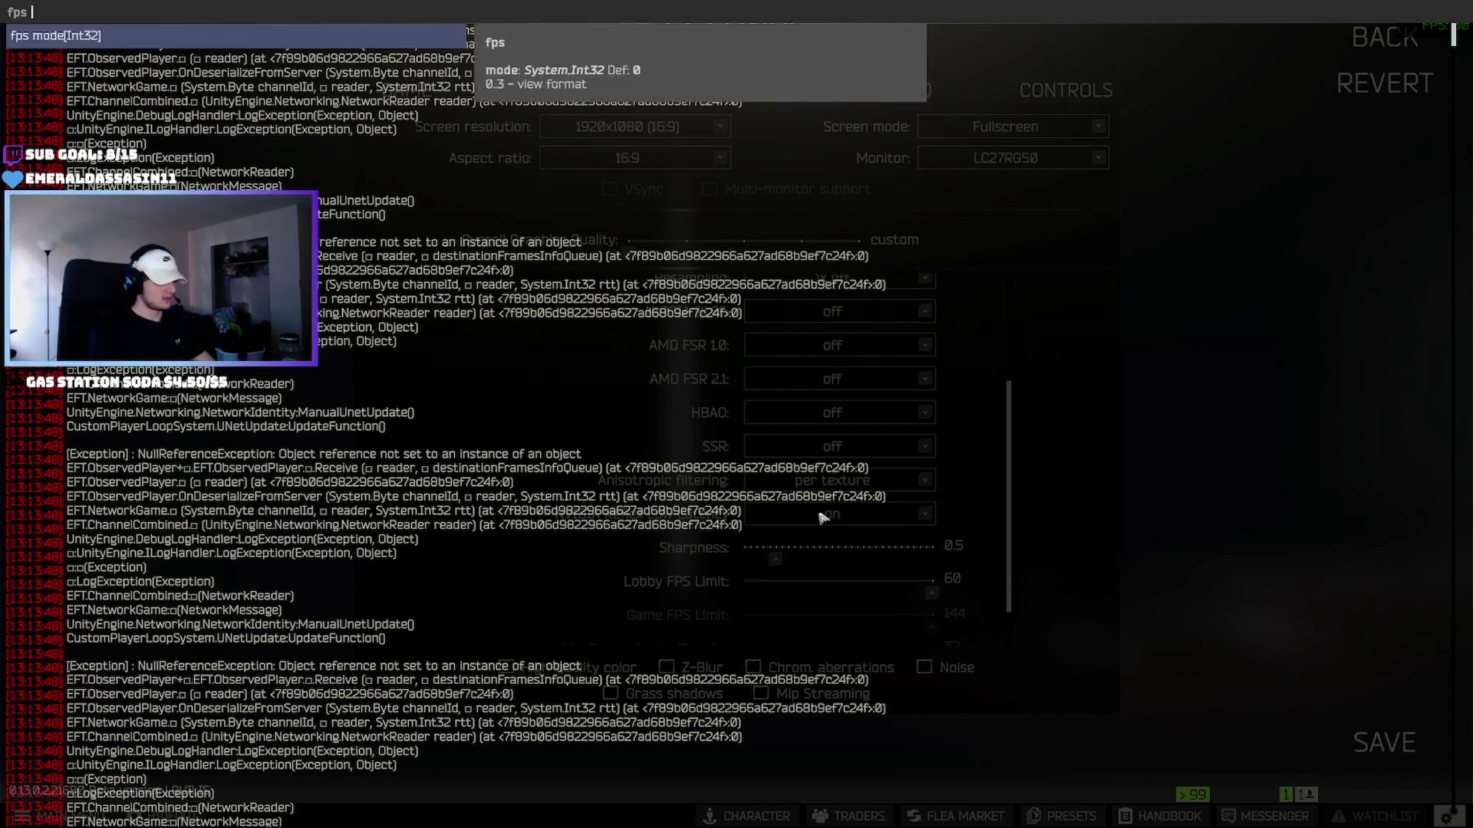
text(0)
key(Return)
key(grave)
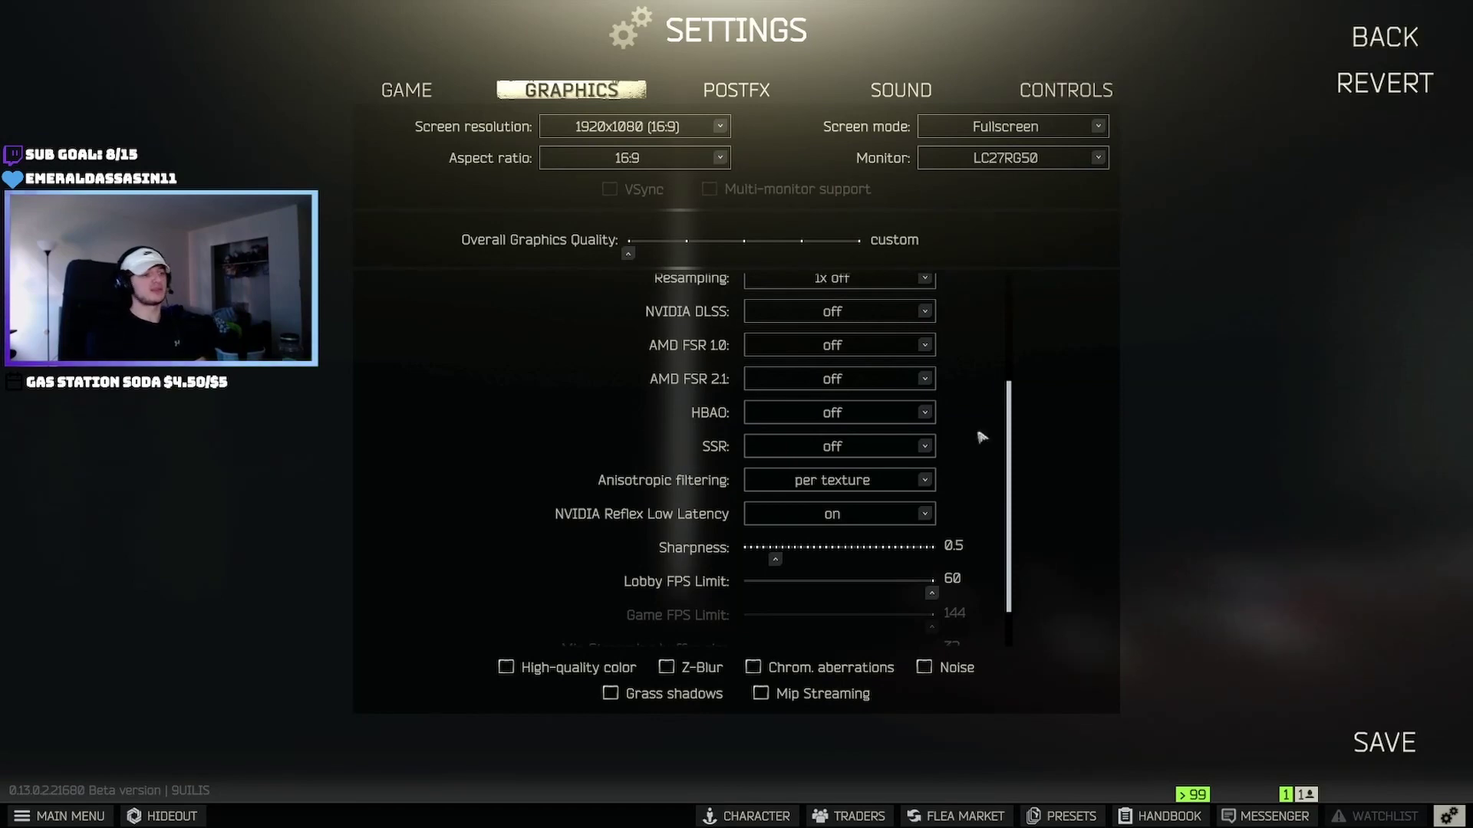
- Review the remaining graphics options down to the Mip Streaming limits, and the PostFX color and sharpening settings
scroll(1011, 507, down, 2)
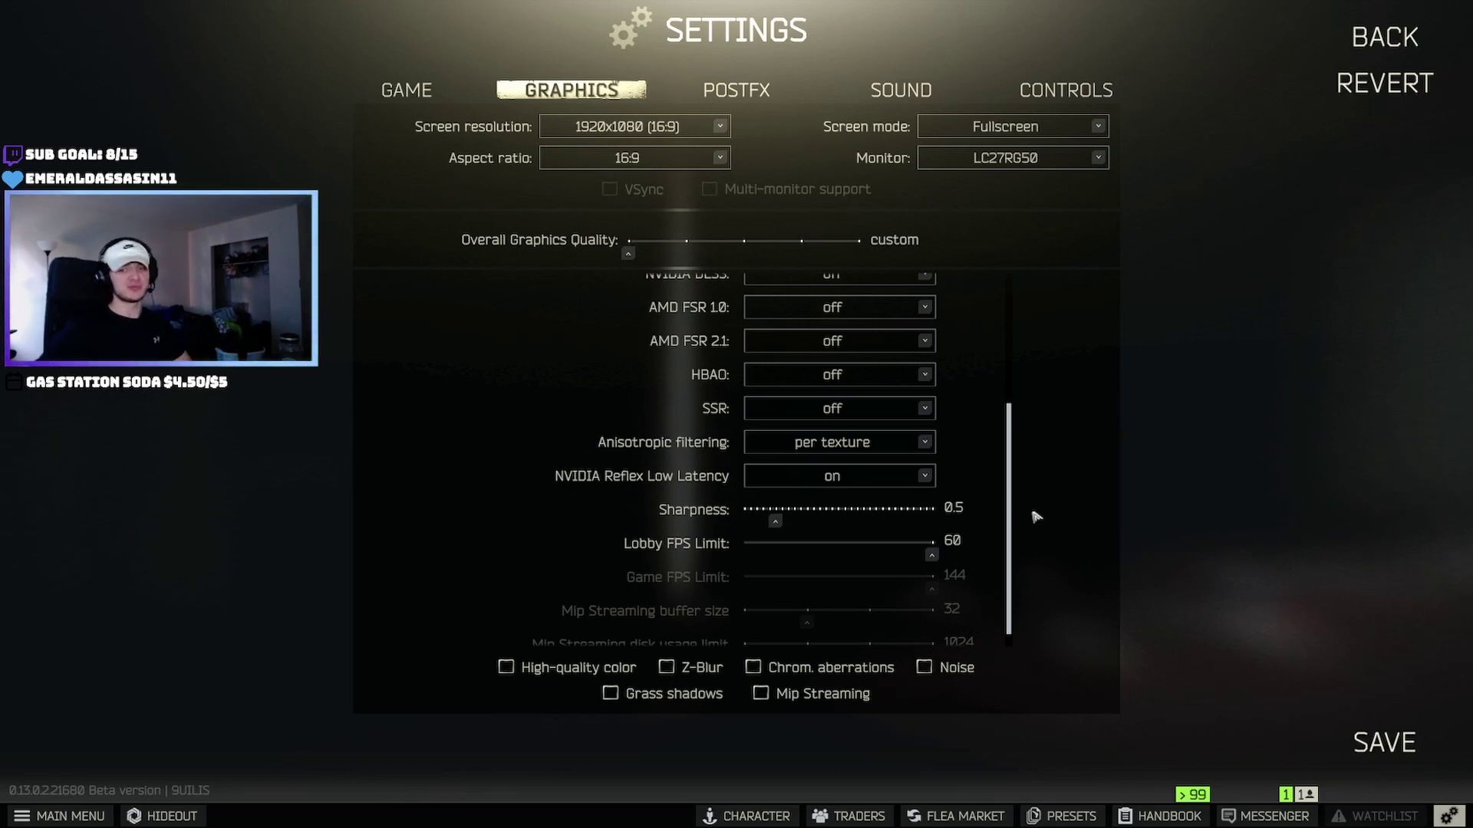
drag(1007, 485, 1012, 530)
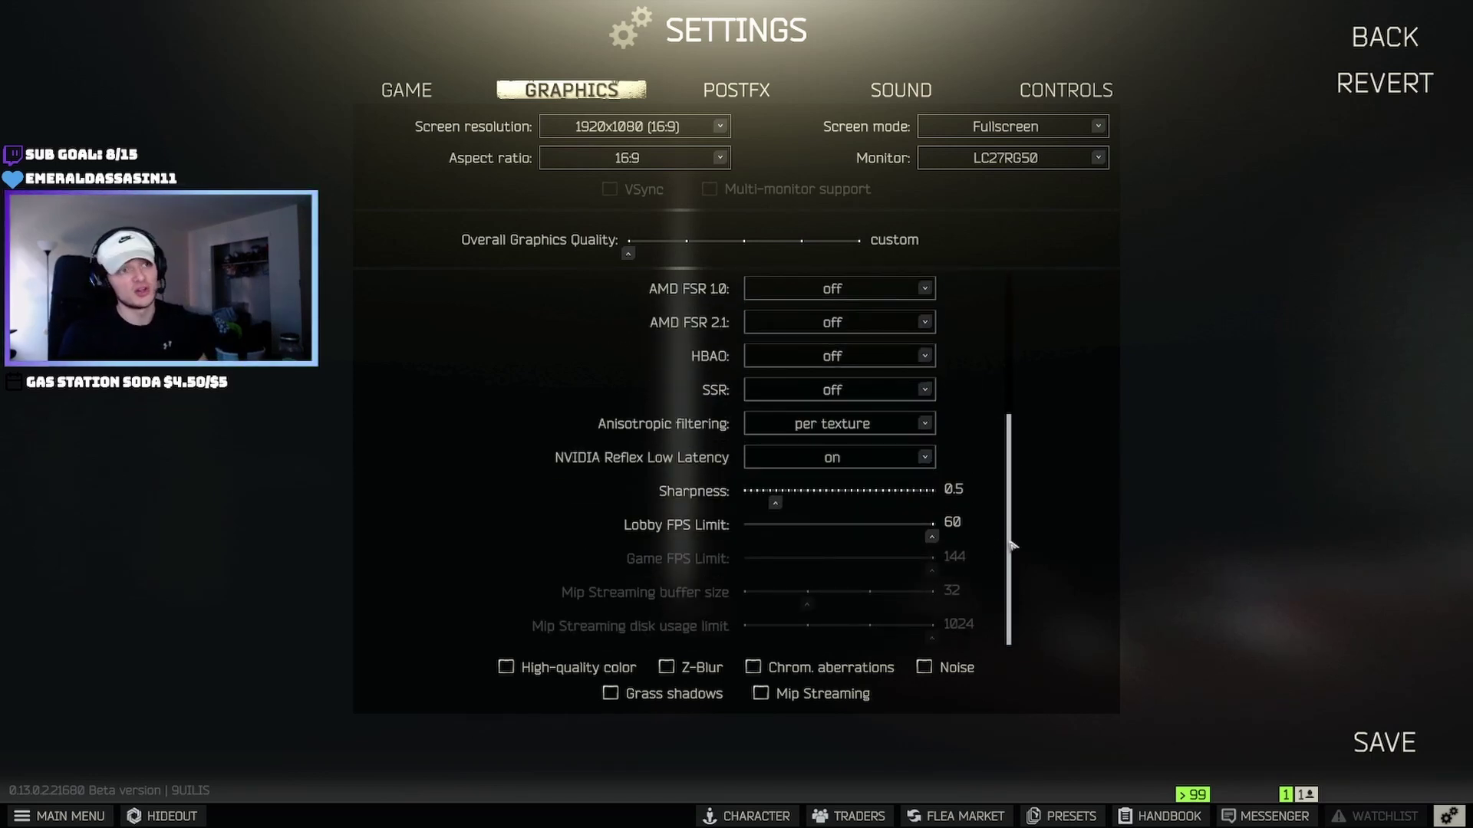
mouse_move(1008, 517)
mouse_down()
mouse_move(1011, 476)
mouse_move(1011, 516)
mouse_up()
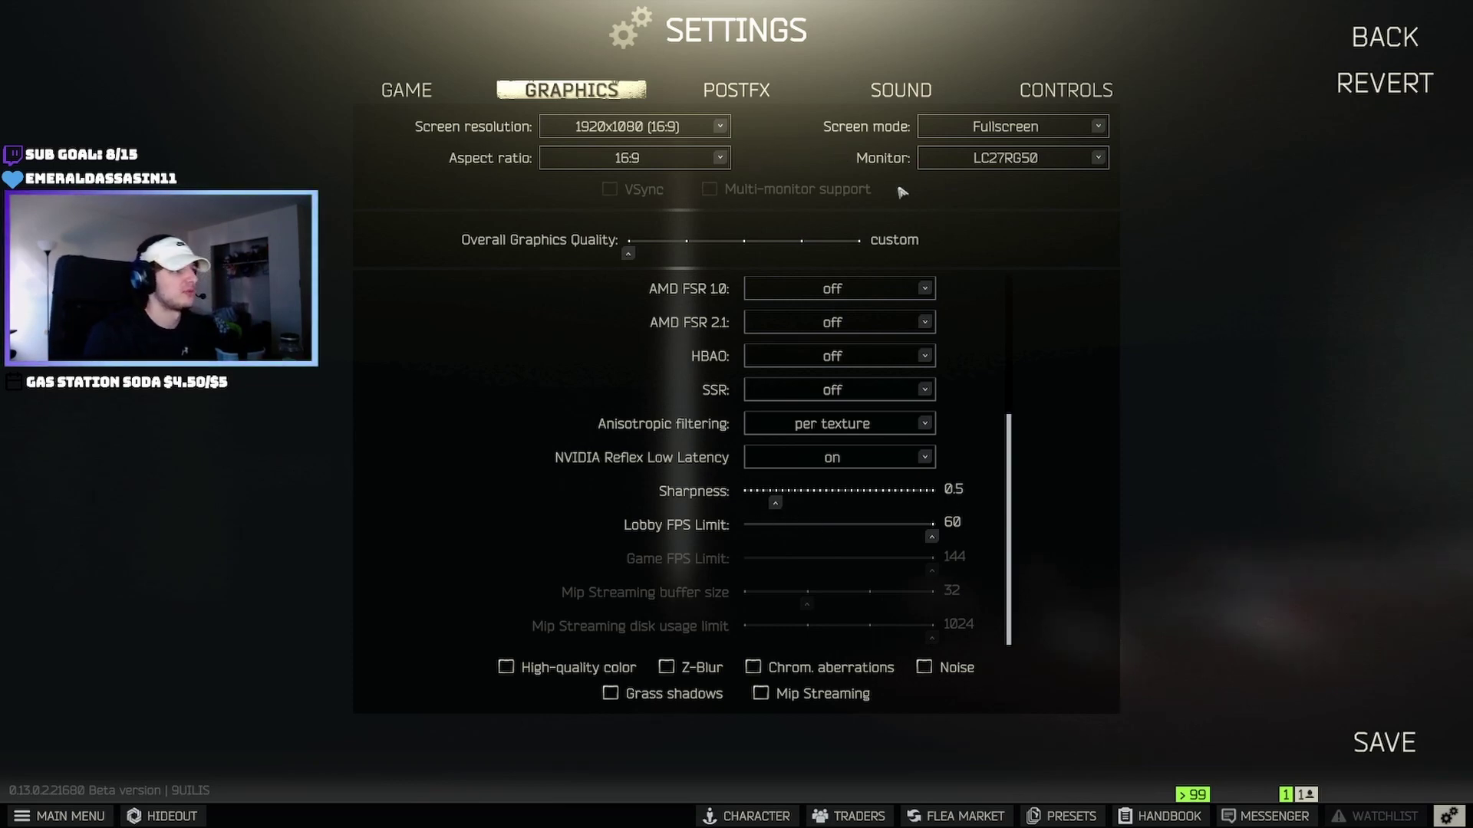
click(794, 95)
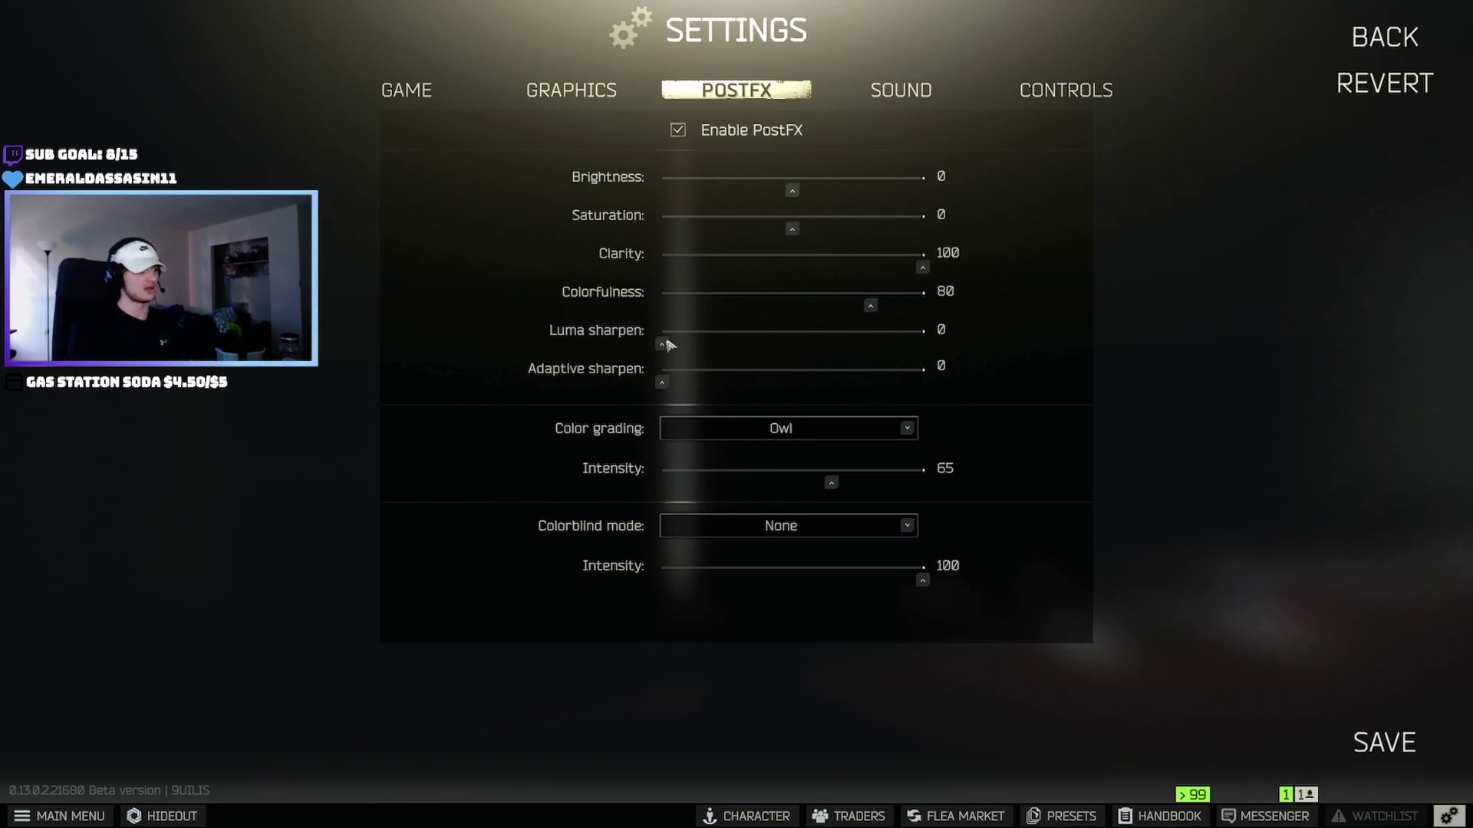
click(571, 90)
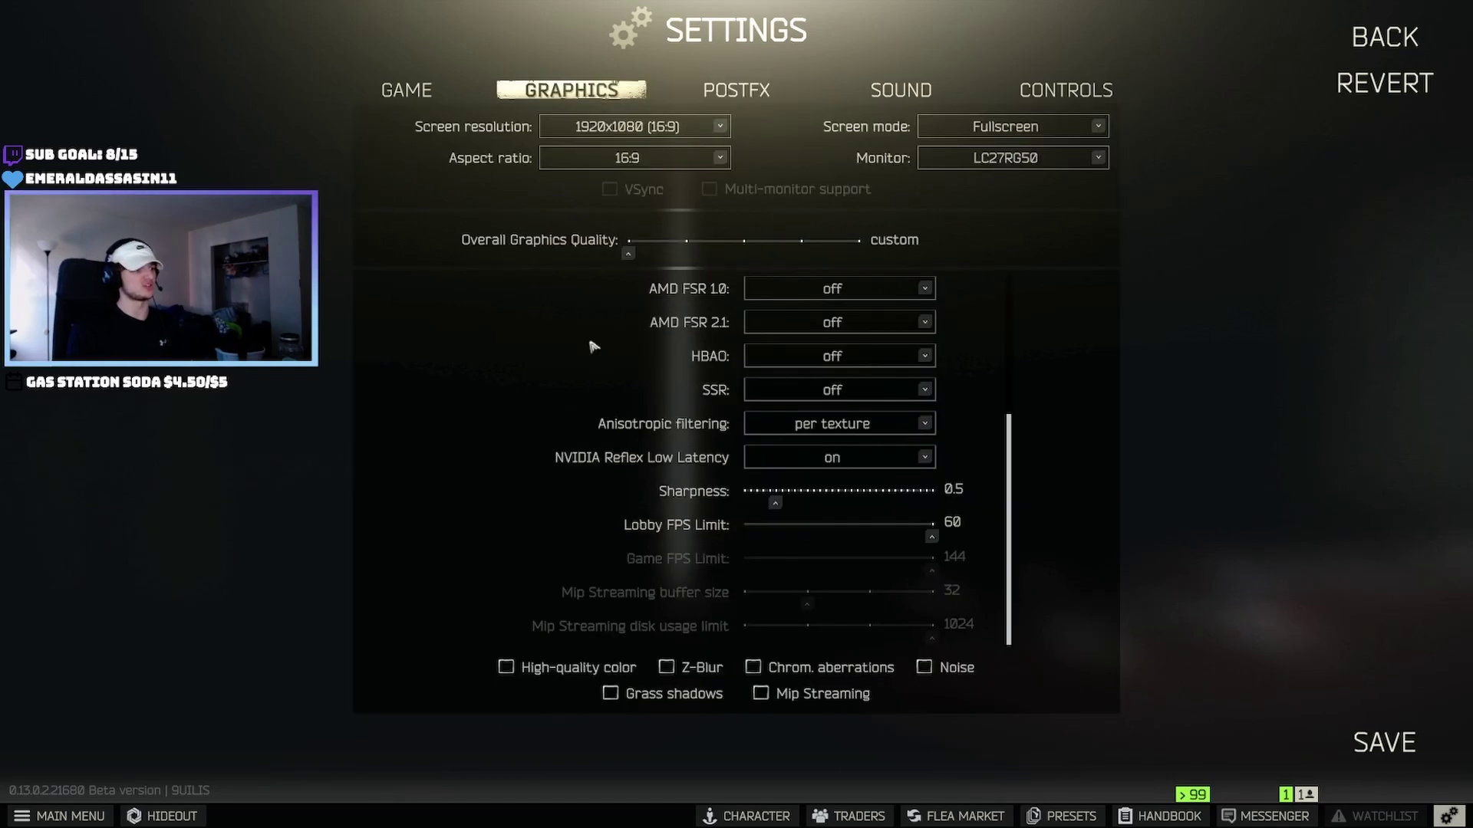
click(737, 89)
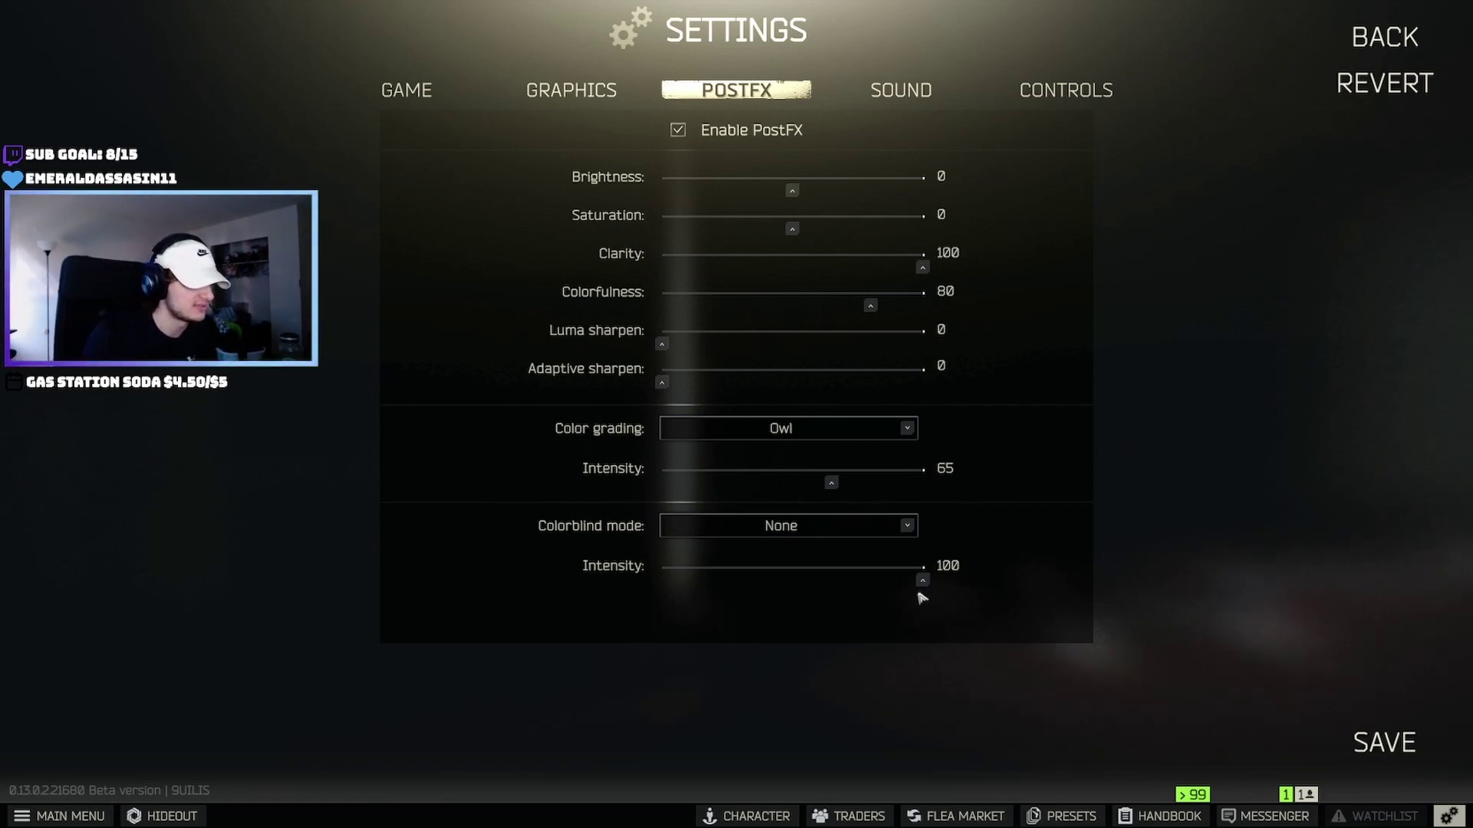
- Review the sound volume settings and the keyboard and mouse bindings down to the Console entry
click(899, 100)
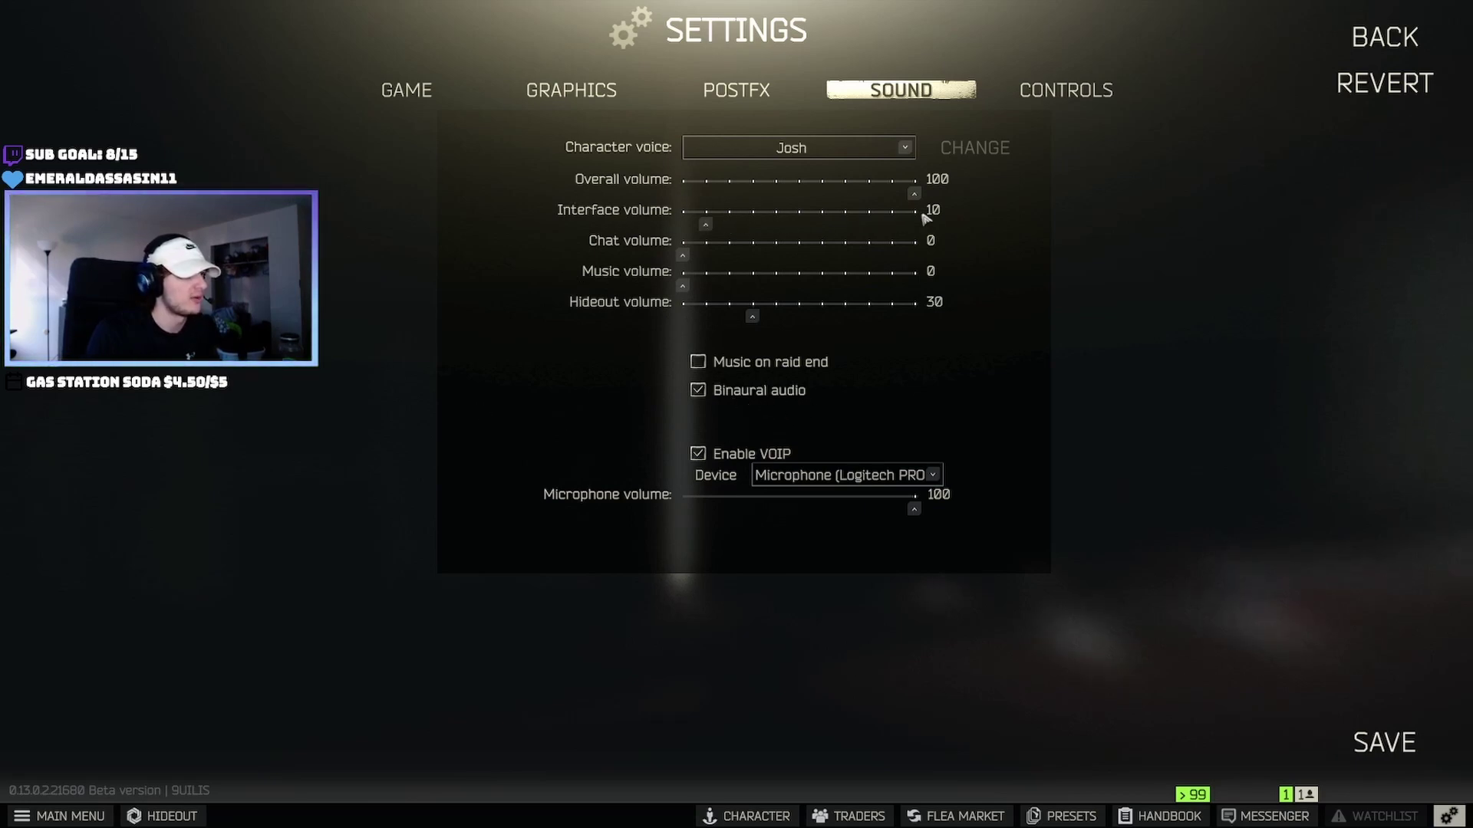
mouse_move(706, 226)
mouse_down()
mouse_move(684, 227)
mouse_move(712, 227)
mouse_up()
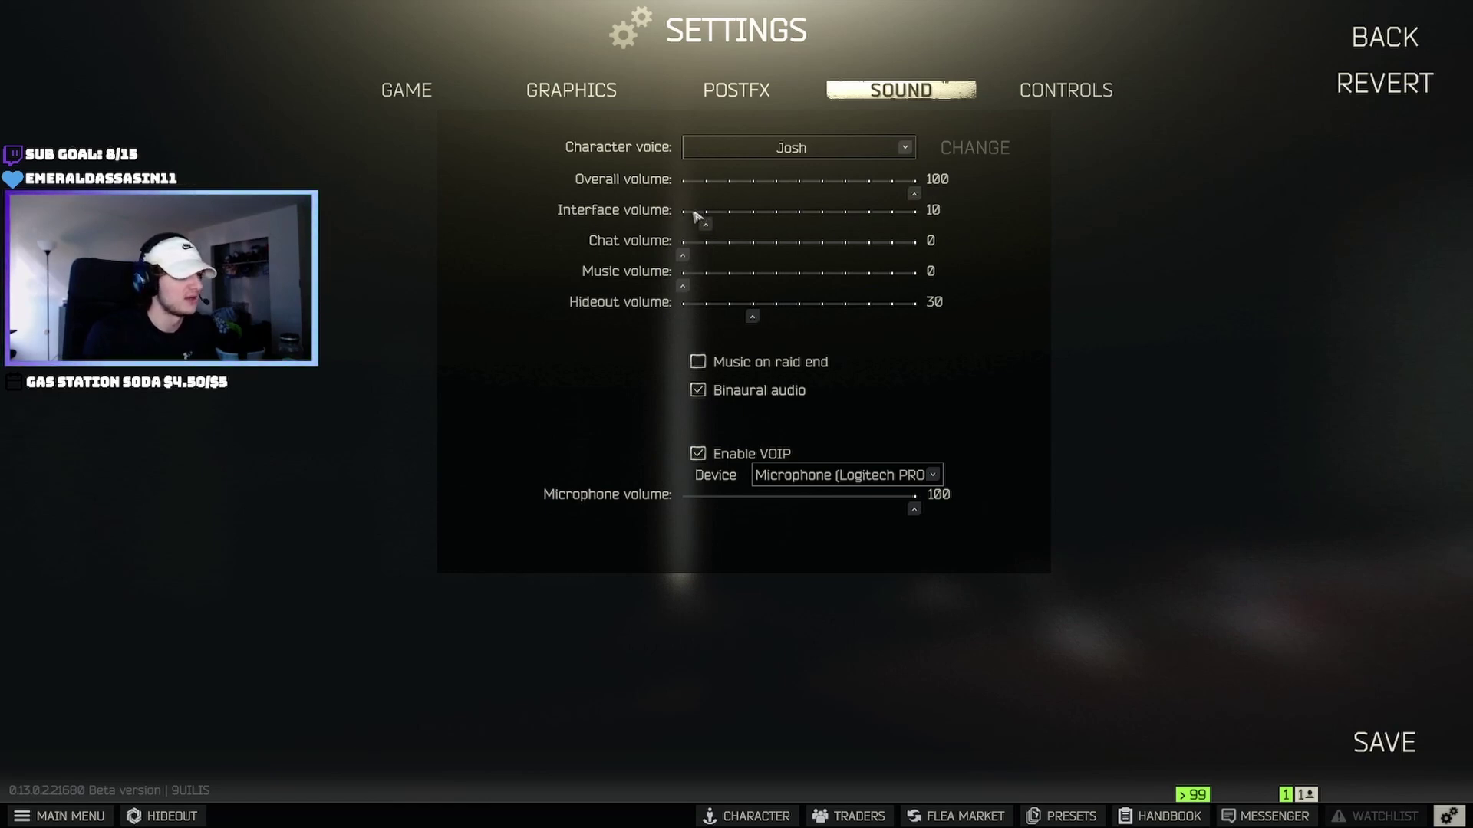
click(1065, 99)
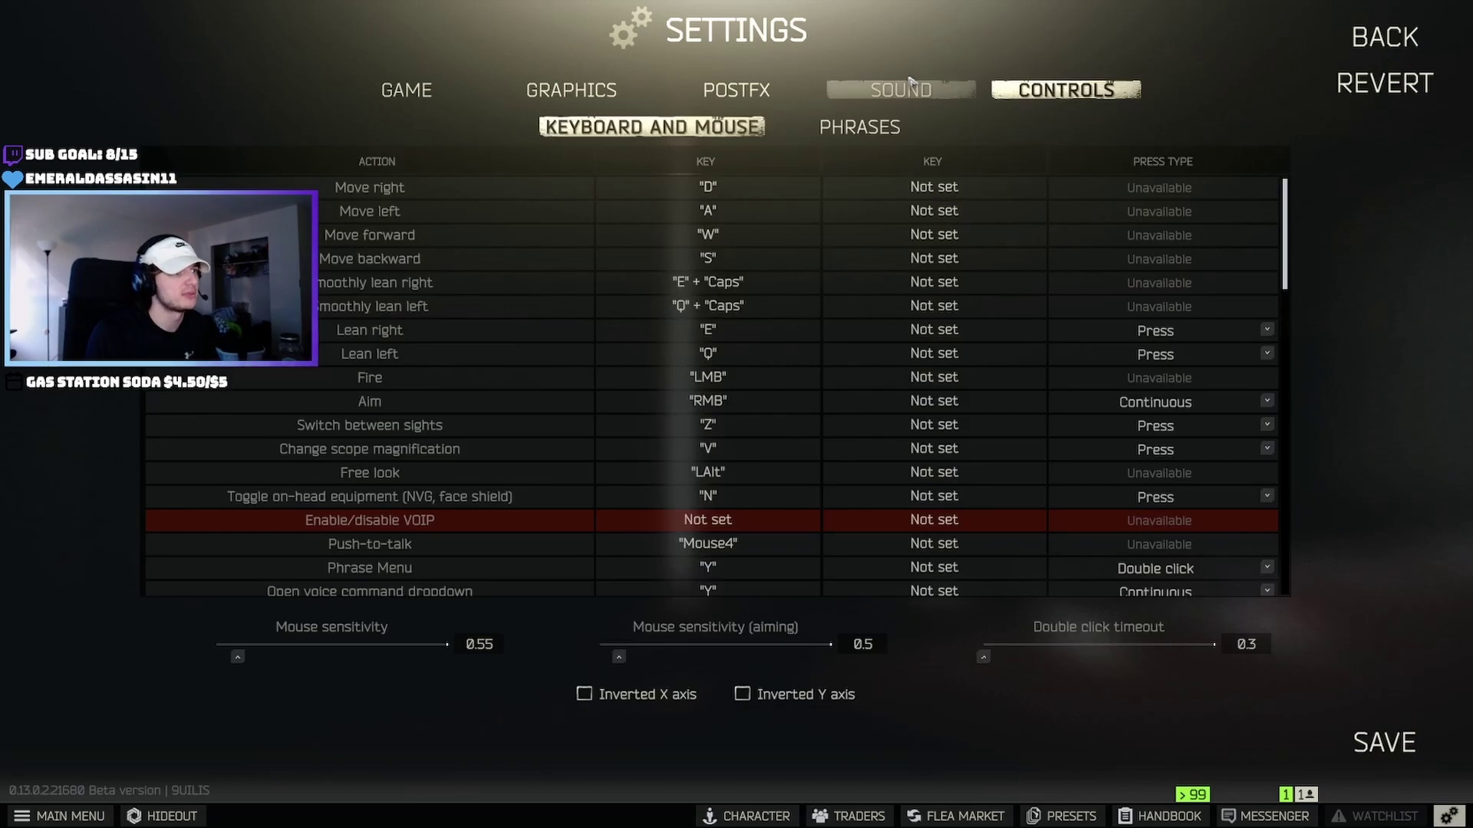
scroll(819, 258, down, 2)
scroll(1286, 201, up, 2)
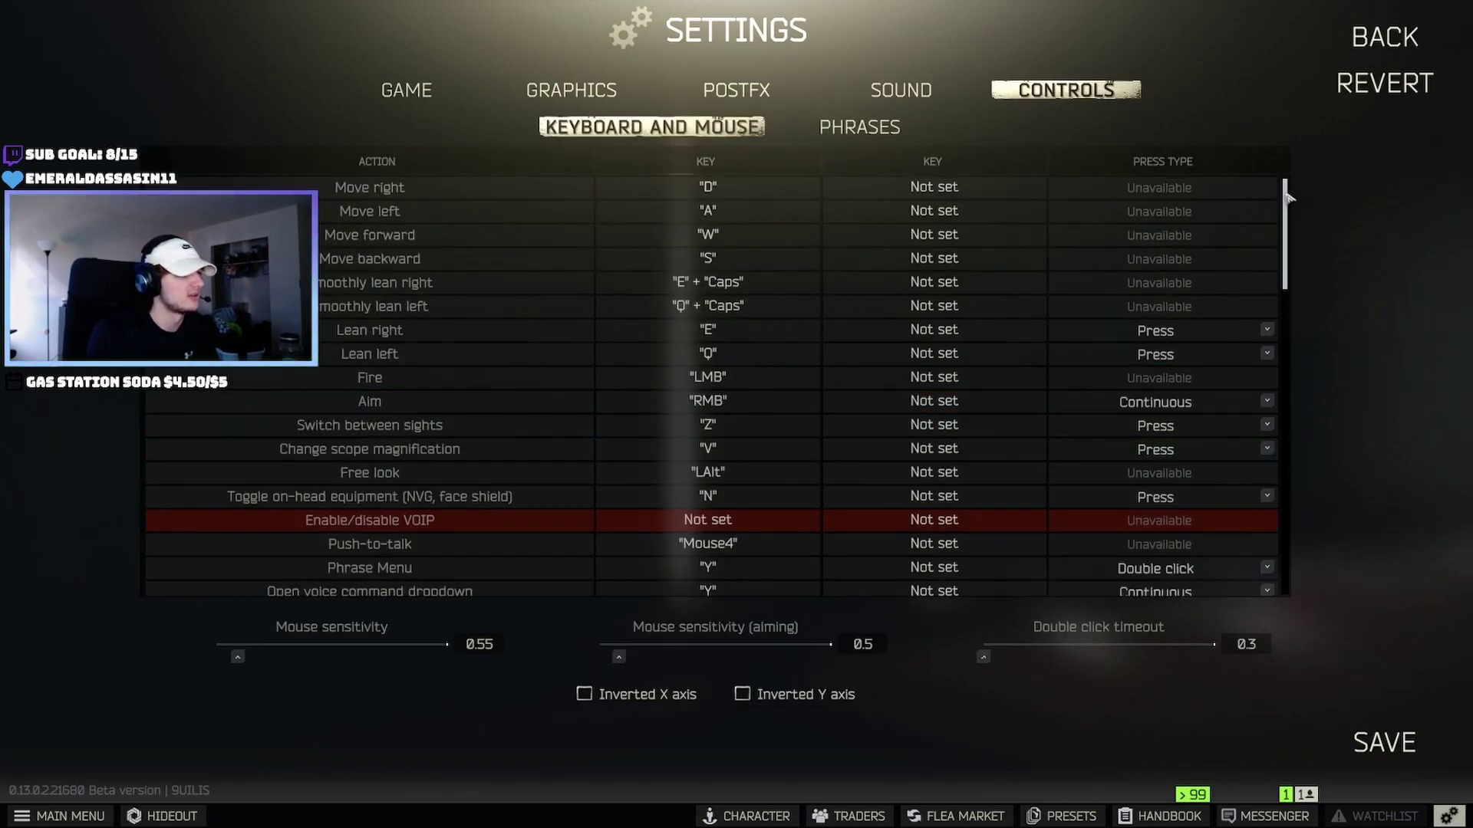
drag(1289, 198, 1248, 534)
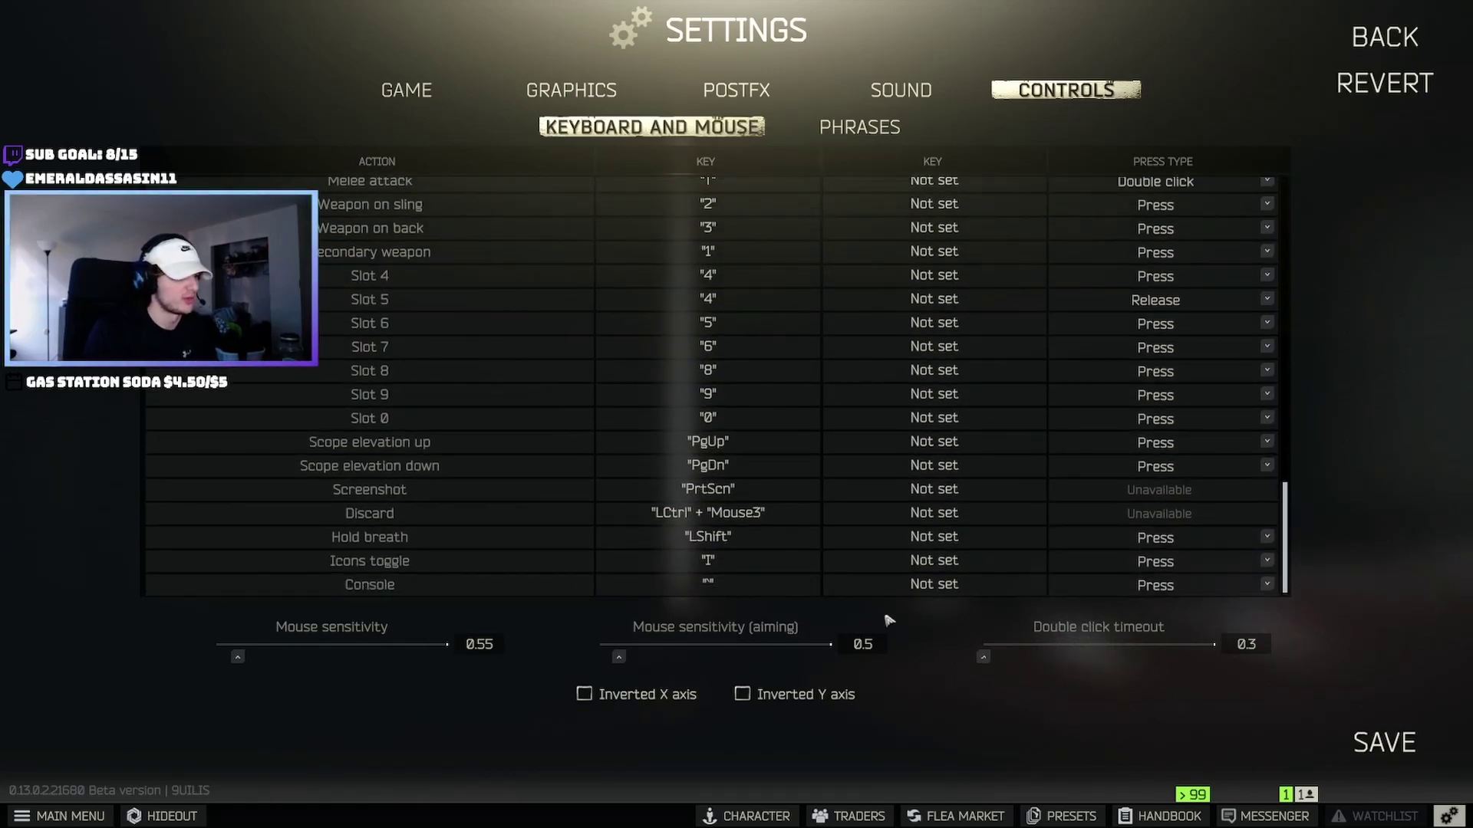
- Save the game settings and switch to the Intelligent standby list cleaner running in the background
click(1414, 735)
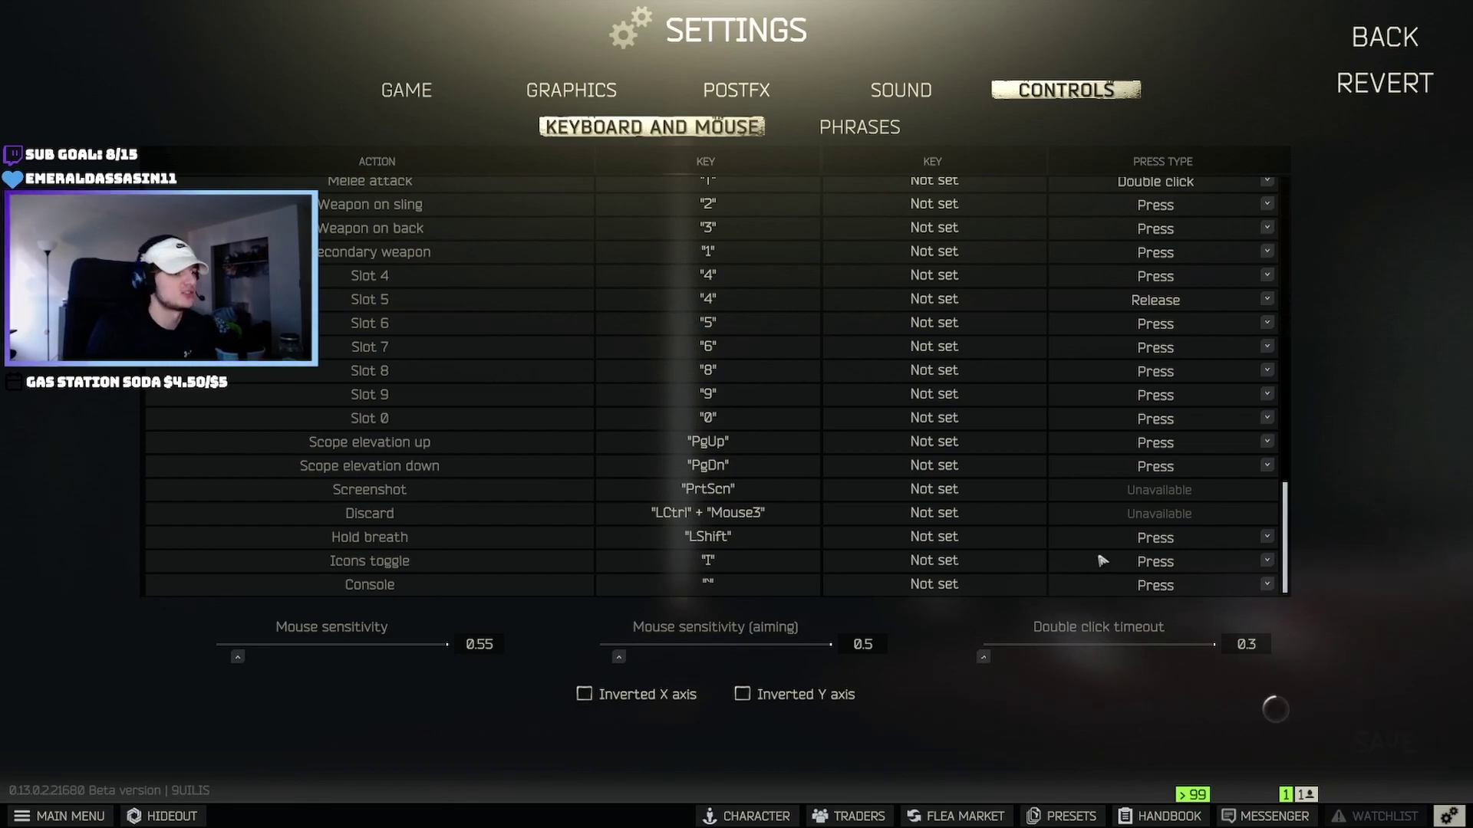
key(alt+Tab)
click(1334, 810)
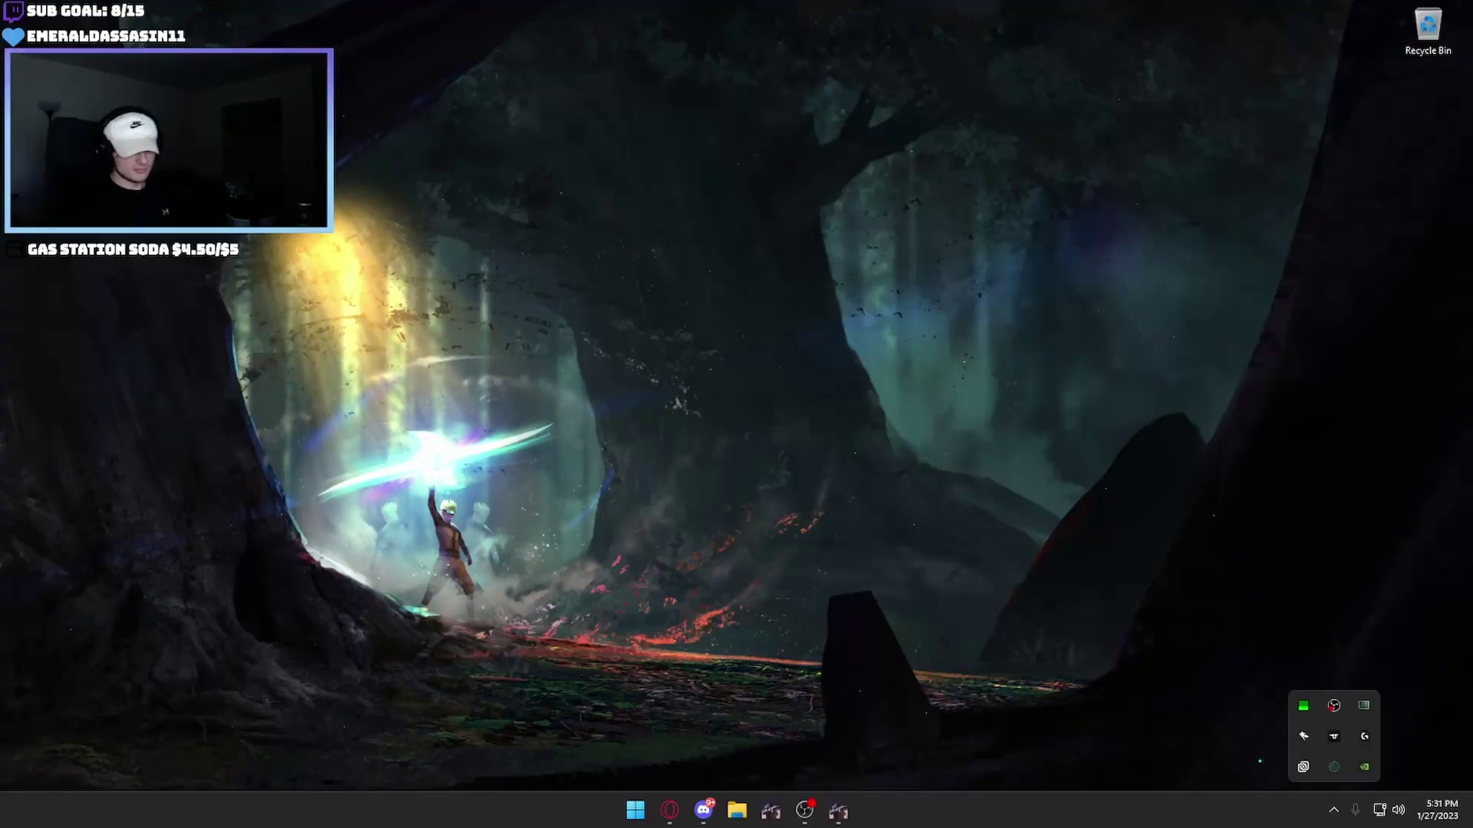
double_click(1364, 706)
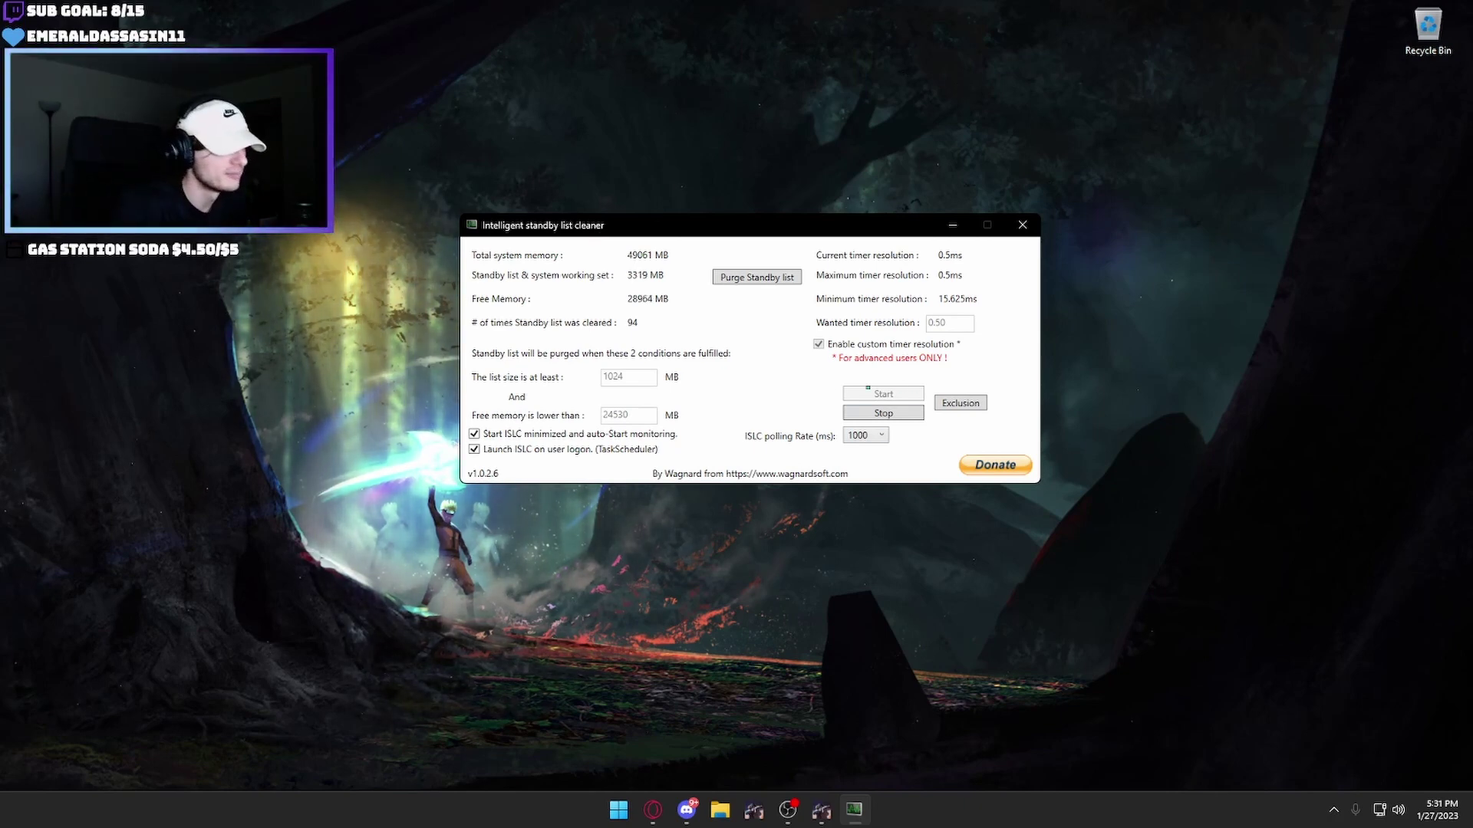
- Stop the standby list monitoring to unlock its fields and go through the list size and free memory thresholds
click(898, 416)
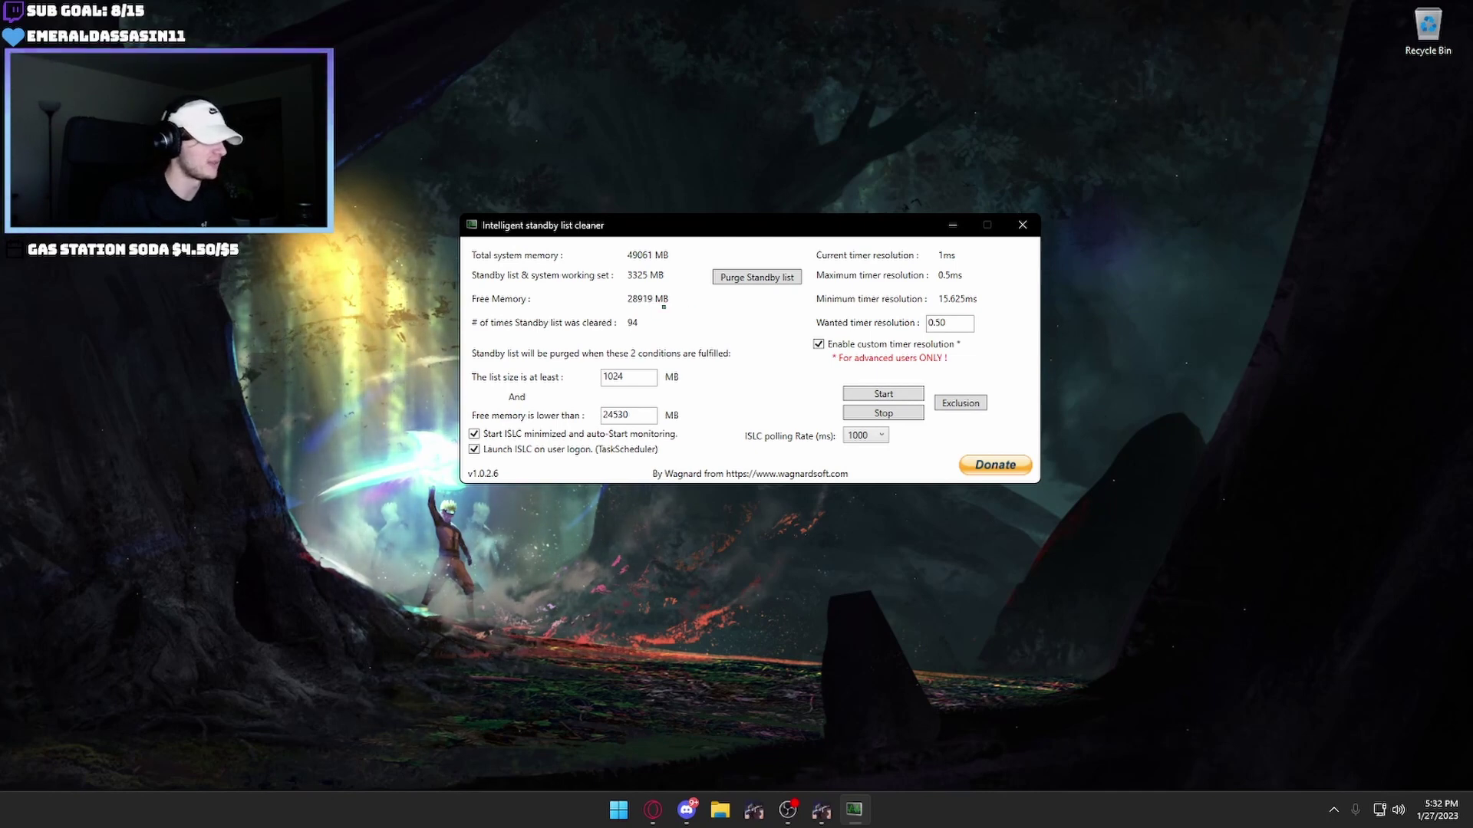
double_click(633, 378)
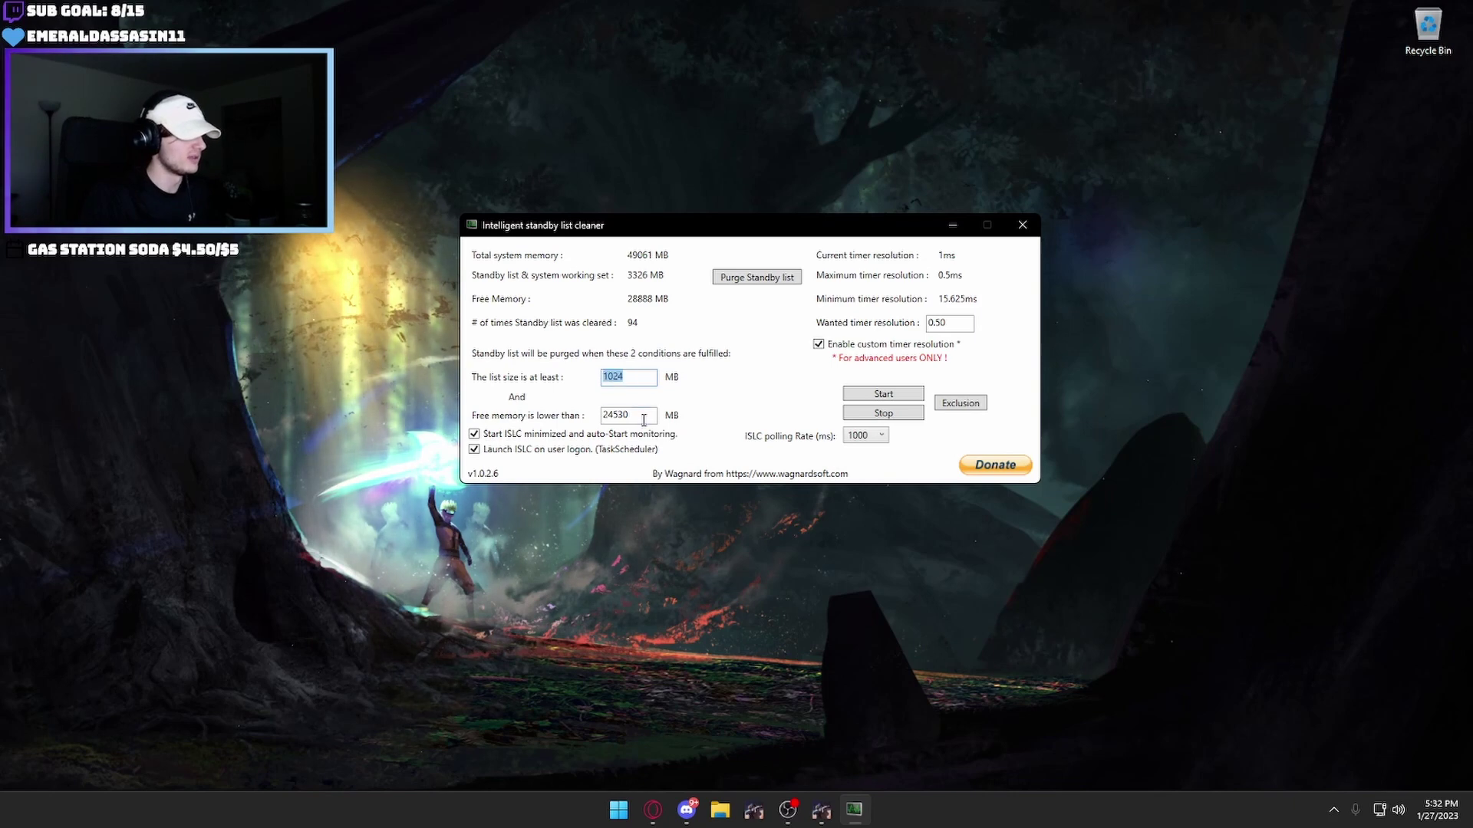
key(Tab)
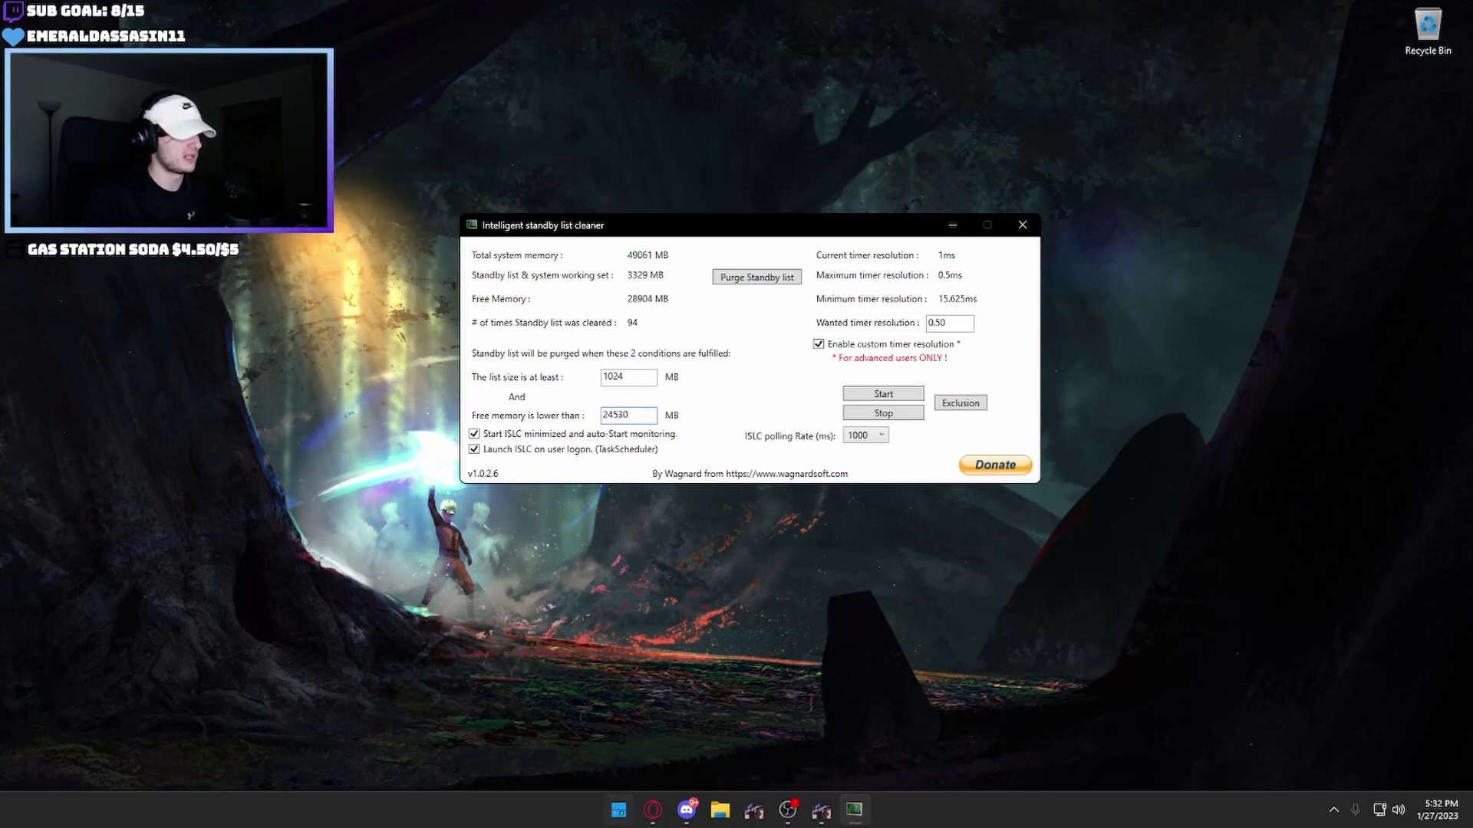
- Calculate half of the total system memory in Calculator as 49061 divided by 2, and close Calculator
key(super)
text(calc)
key(Return)
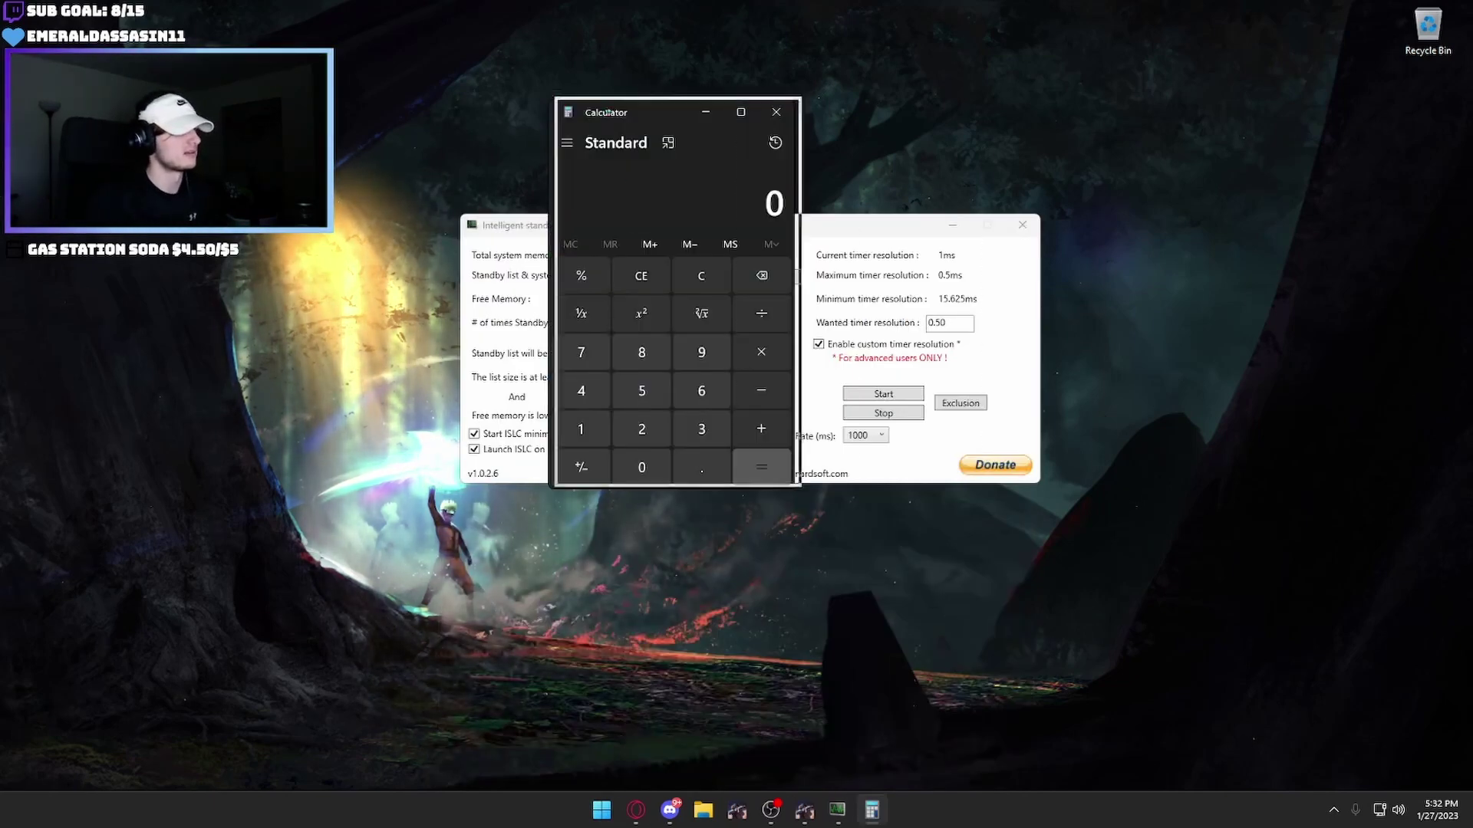
drag(691, 108, 1032, 96)
text(49)
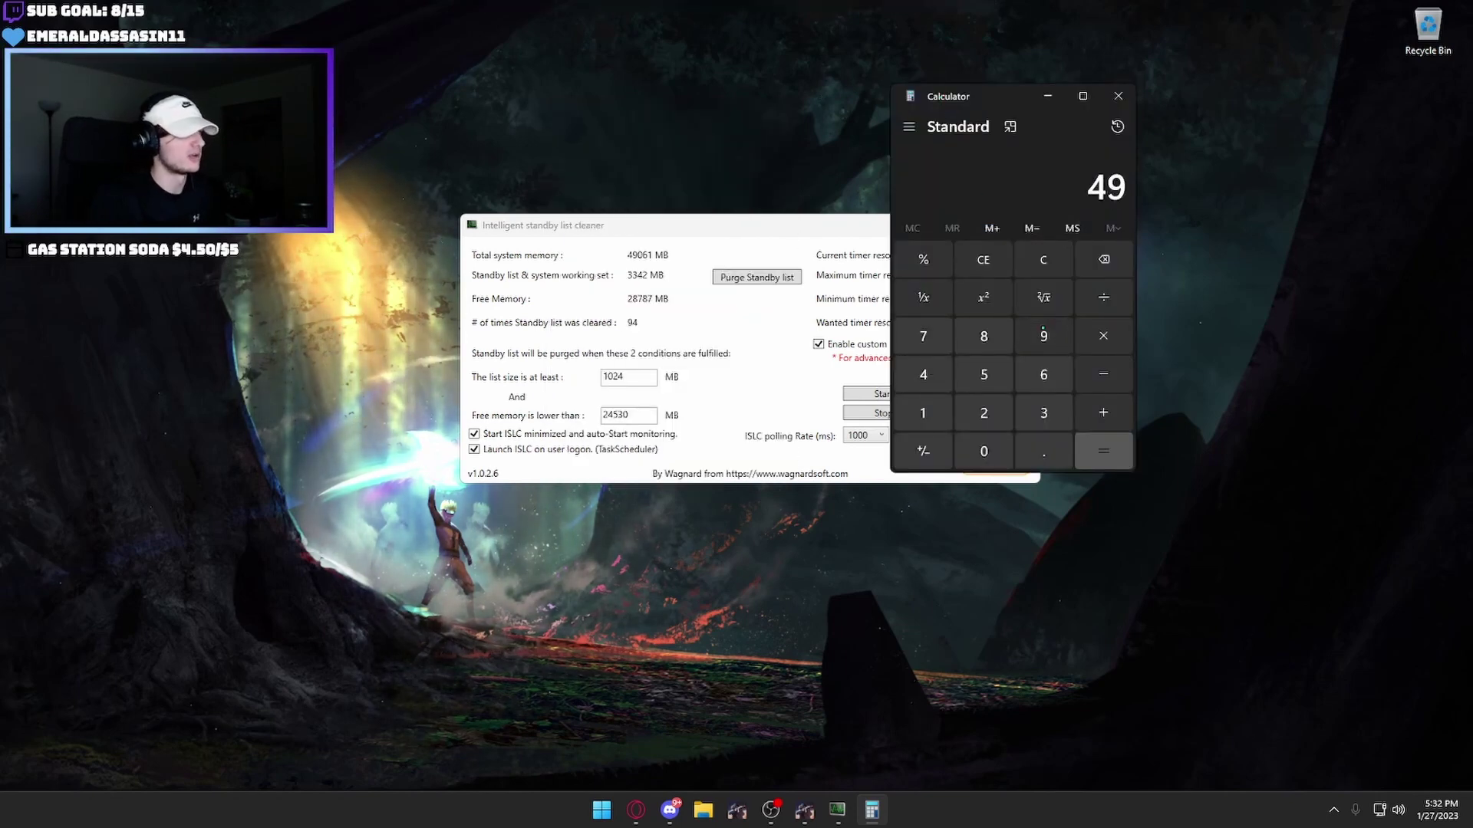
text(061/2)
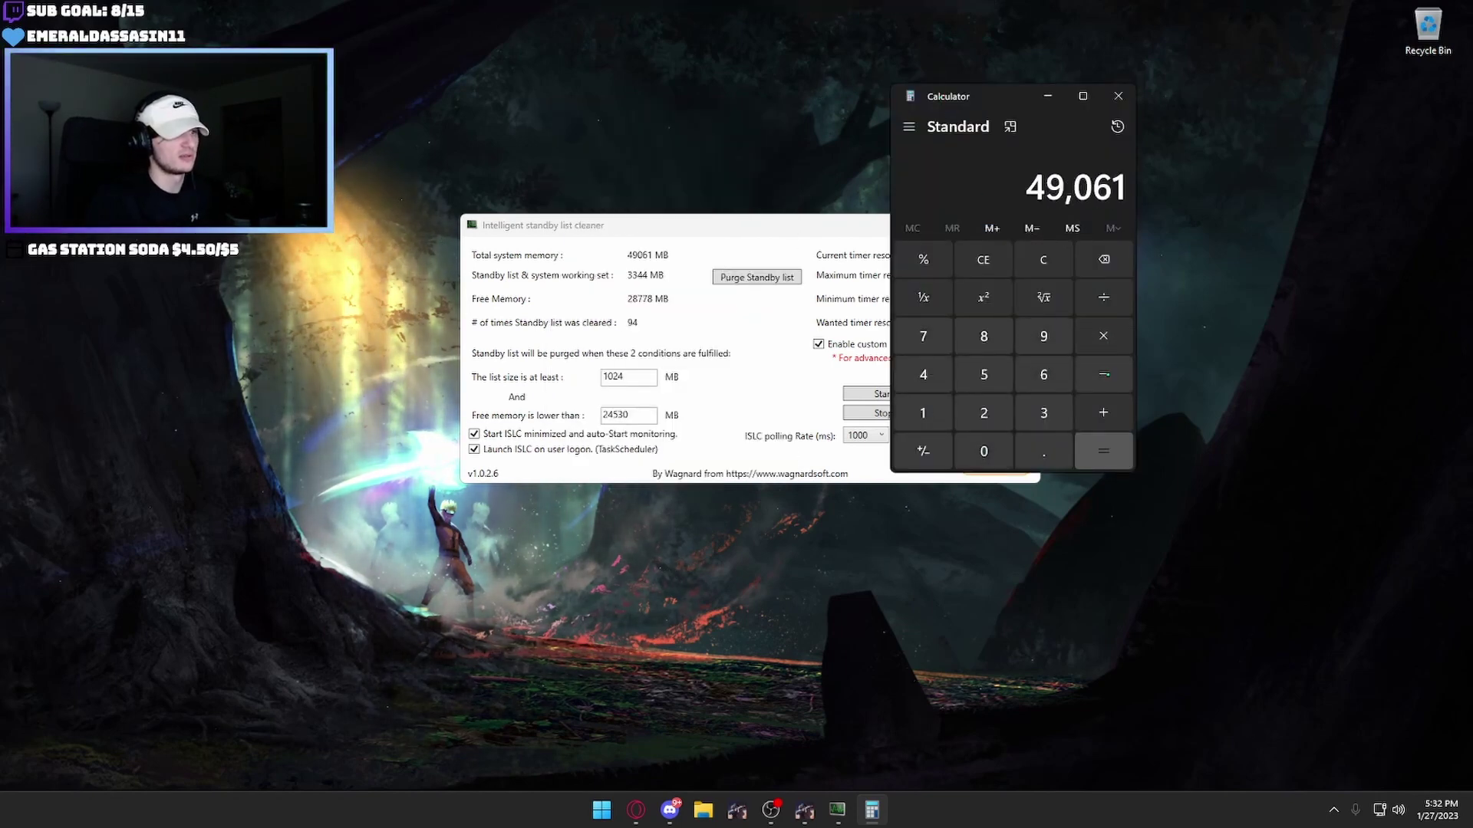
key(Return)
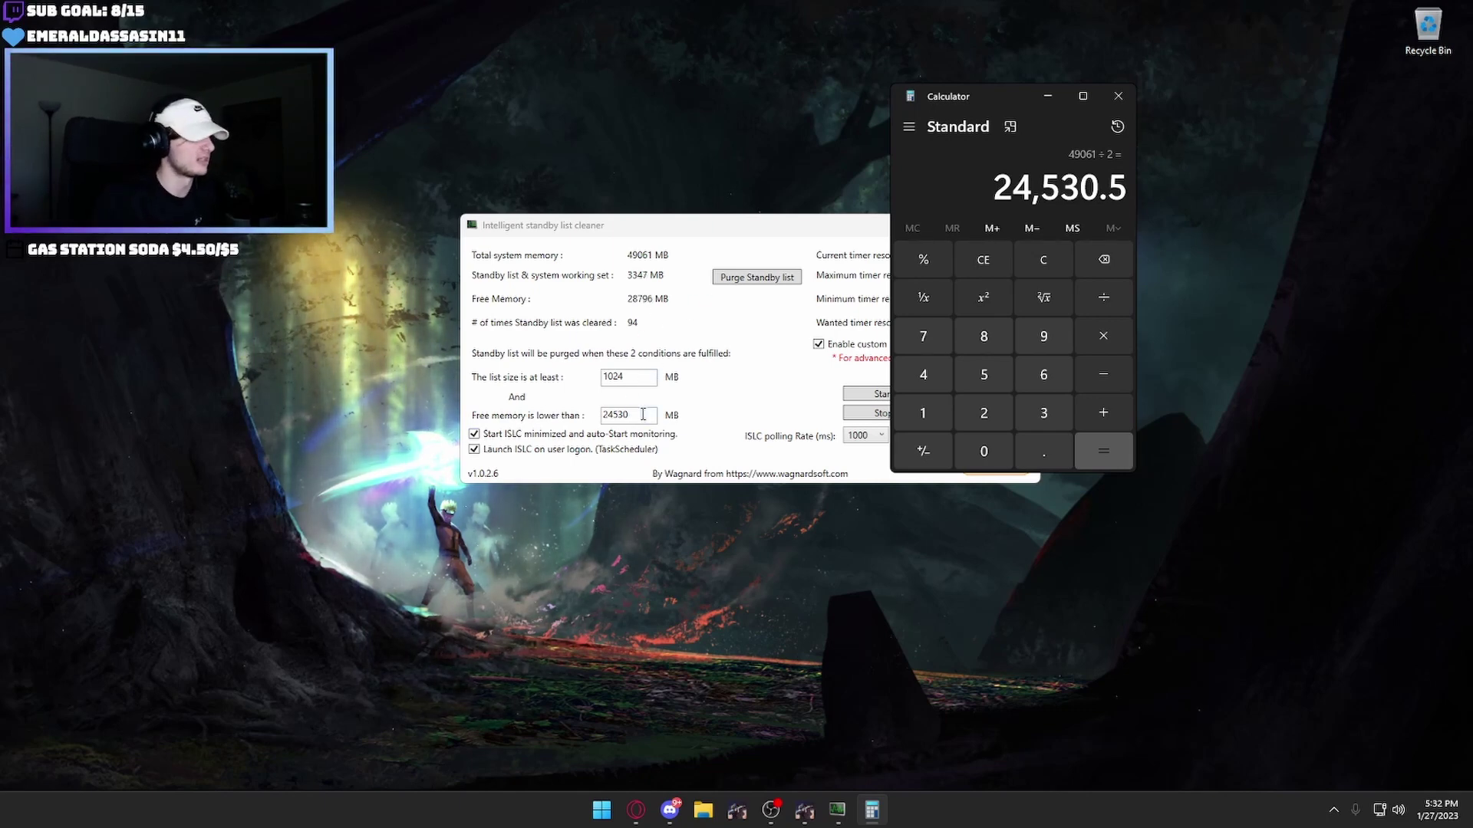
click(1118, 96)
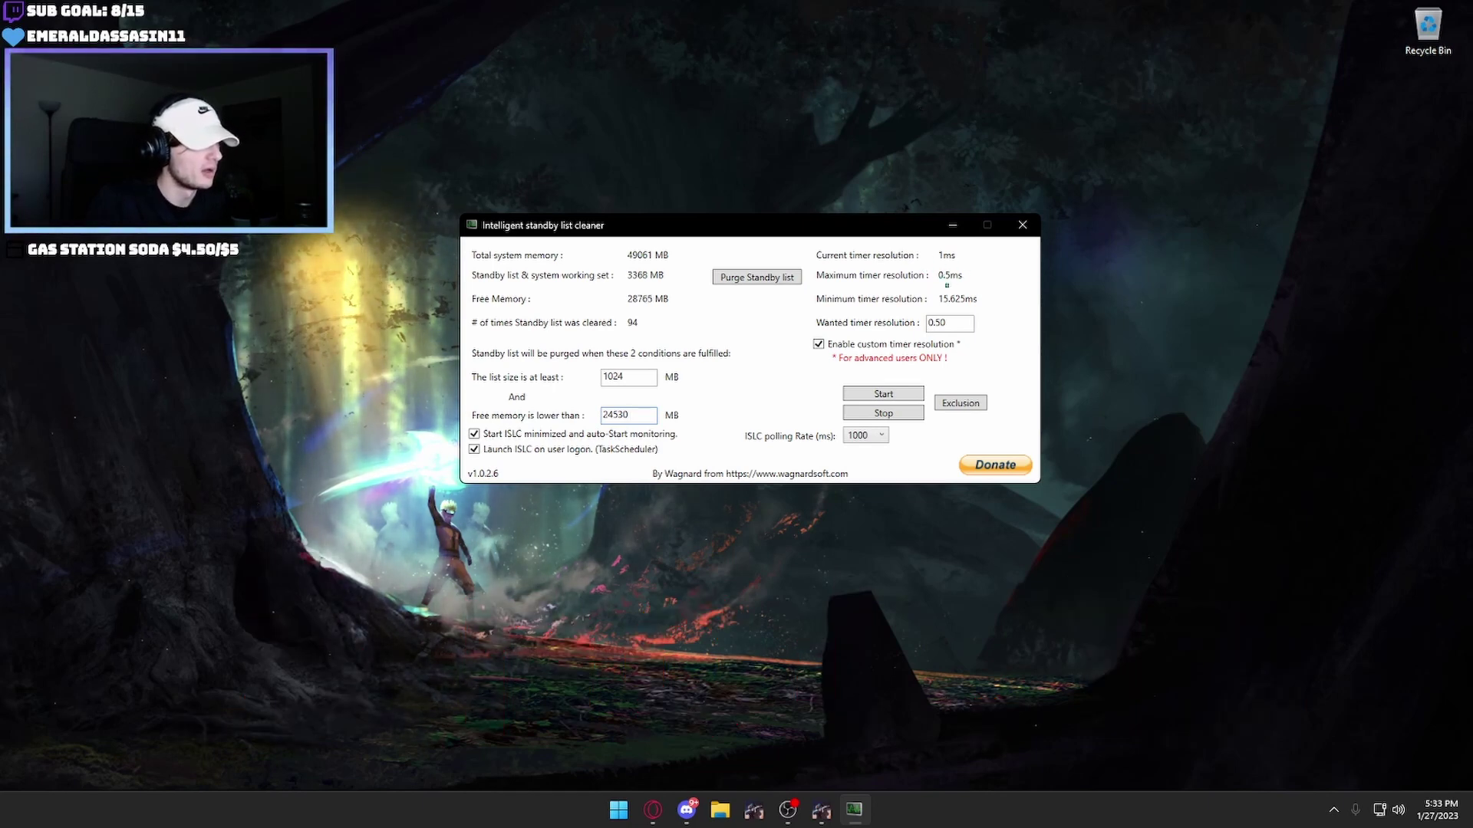
- Start the standby list monitoring and keep the ISLC polling rate at 1000 ms
click(883, 394)
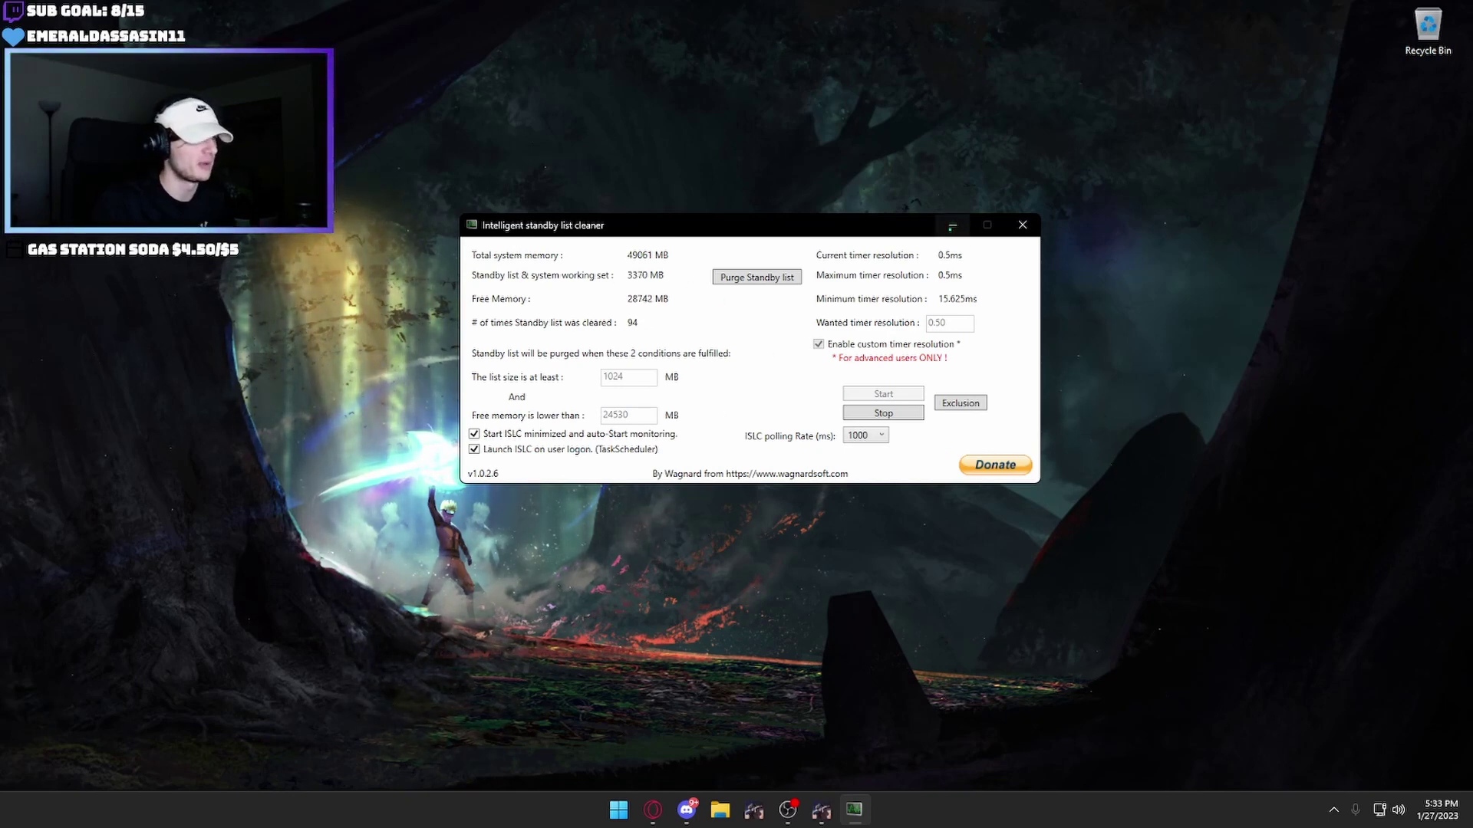
click(875, 435)
click(894, 442)
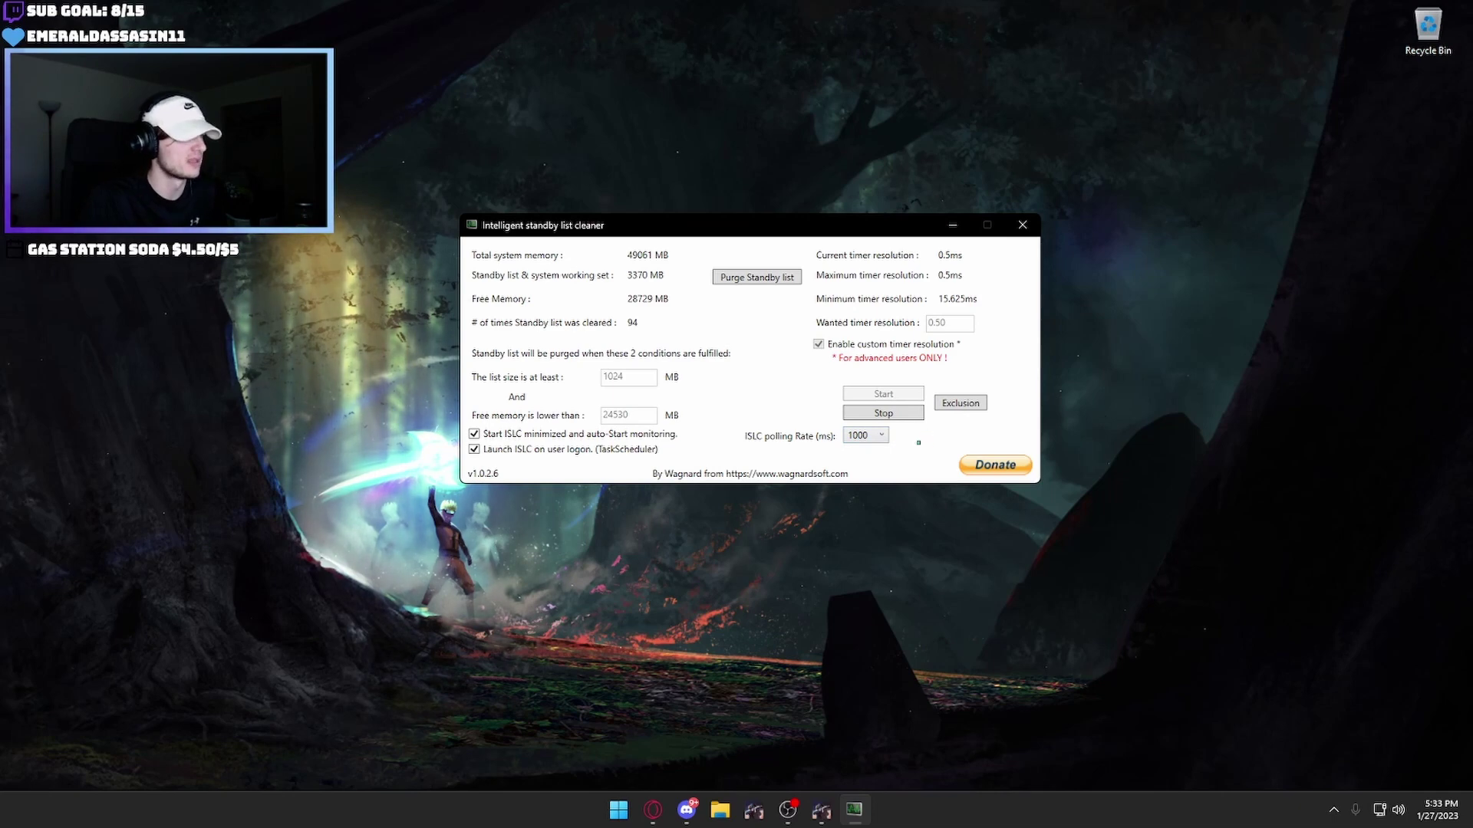